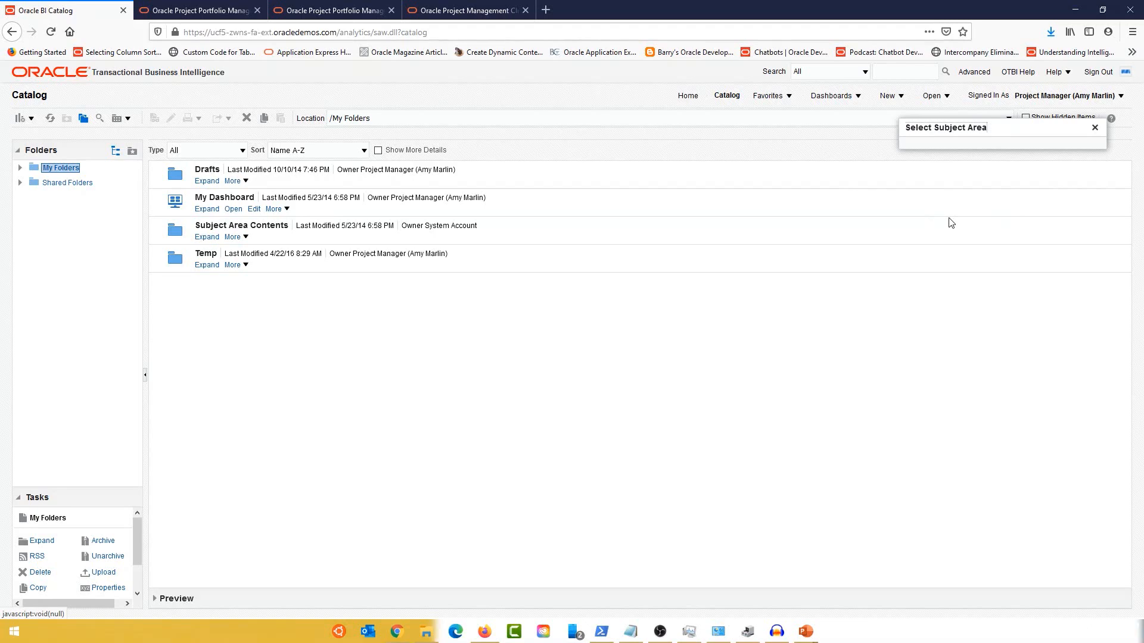
Start a new analysis on the Project Management - Planning Real Time subject area
scroll(982, 237, down, 15)
scroll(984, 237, down, 12)
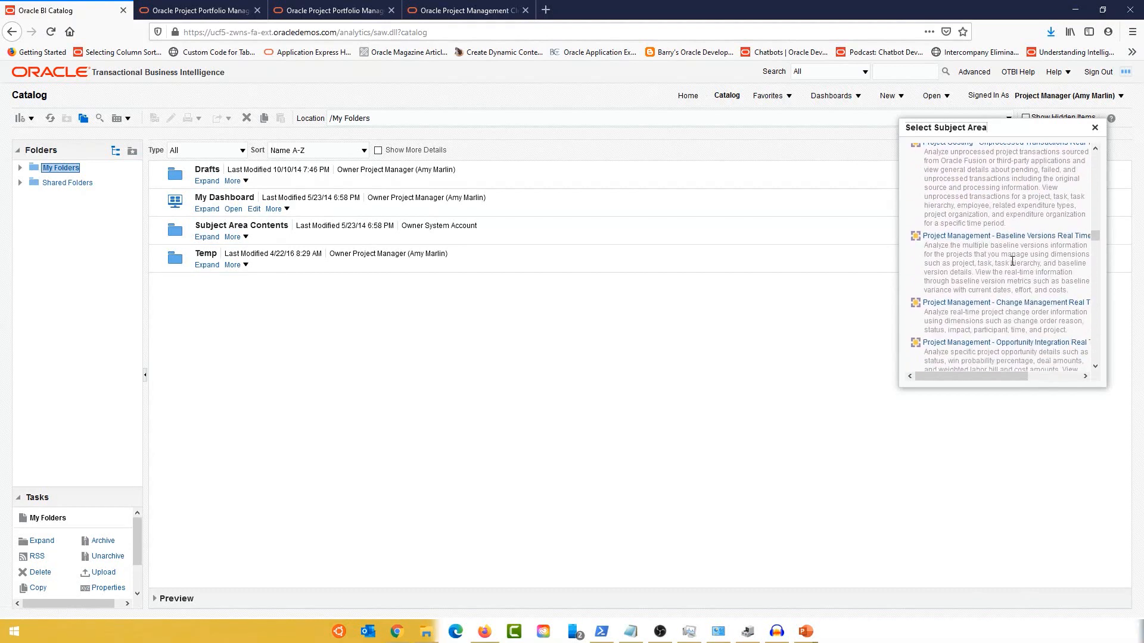
scroll(1011, 257, down, 8)
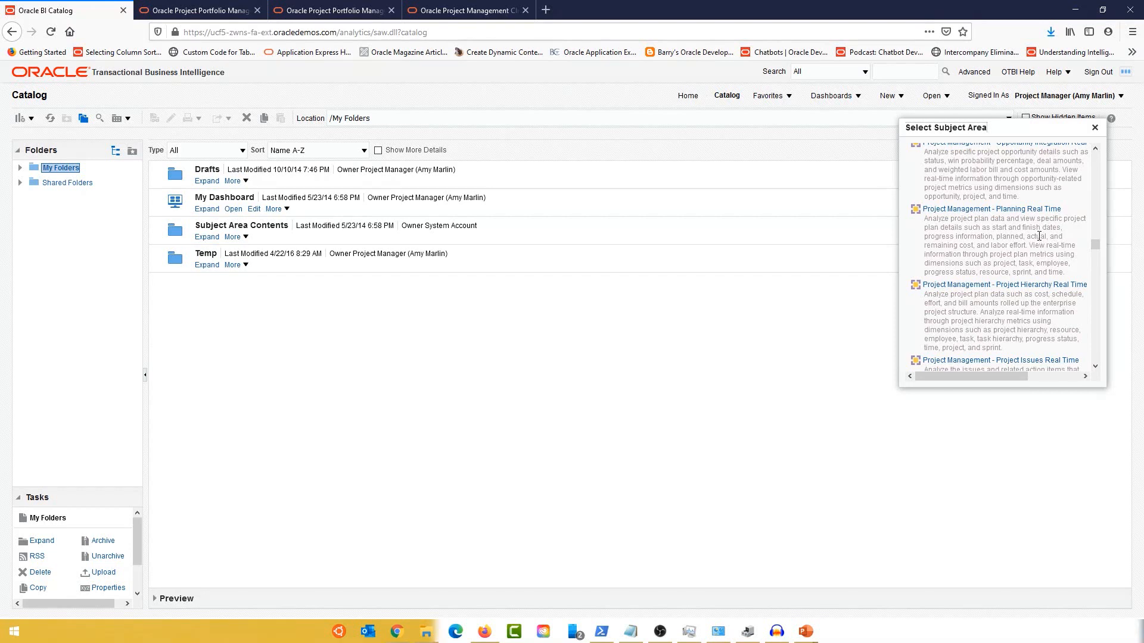
click(1012, 209)
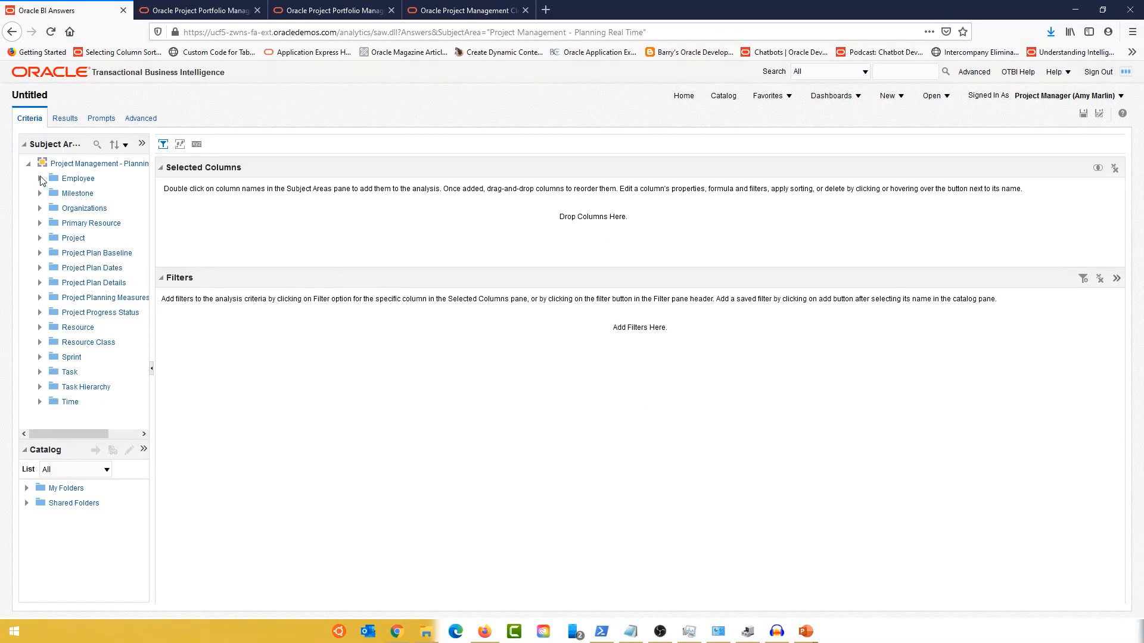
Add the Project ID, Project Number, Project Name and Project Status columns from the Project folder to the analysis
click(39, 239)
drag(144, 234, 187, 308)
double_click(89, 292)
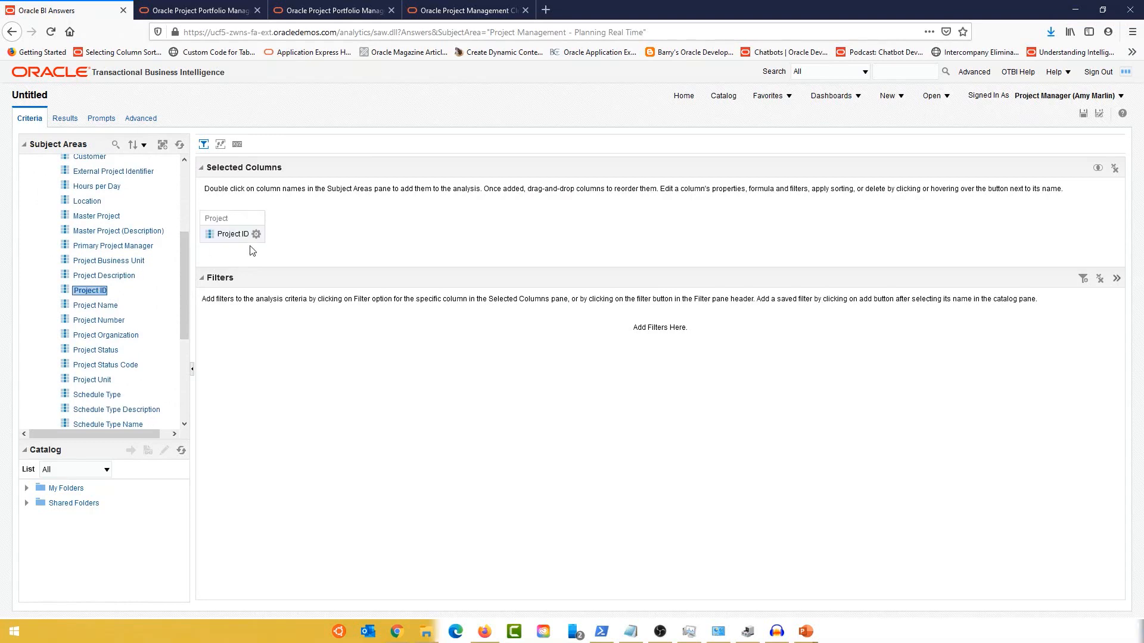
double_click(67, 322)
double_click(67, 306)
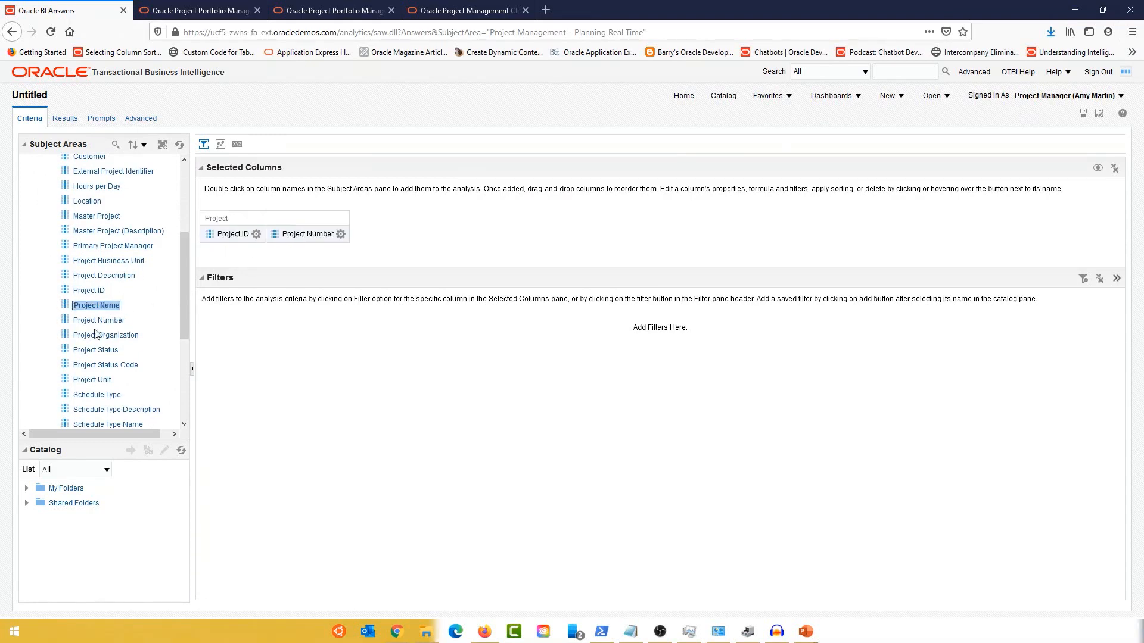
double_click(69, 352)
drag(182, 307, 193, 262)
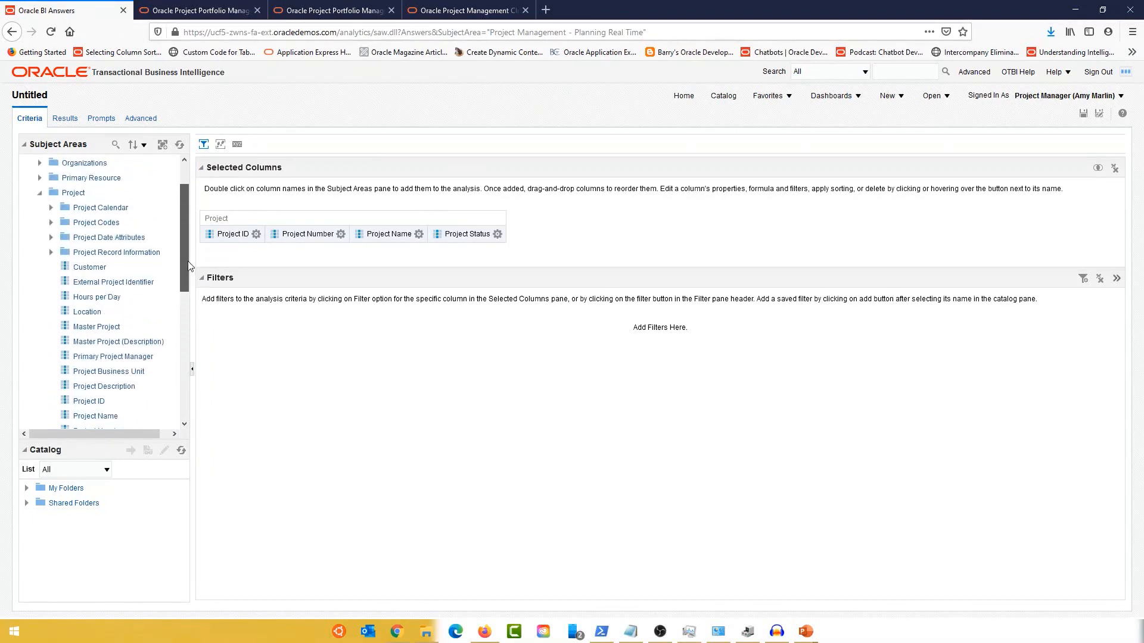
click(38, 191)
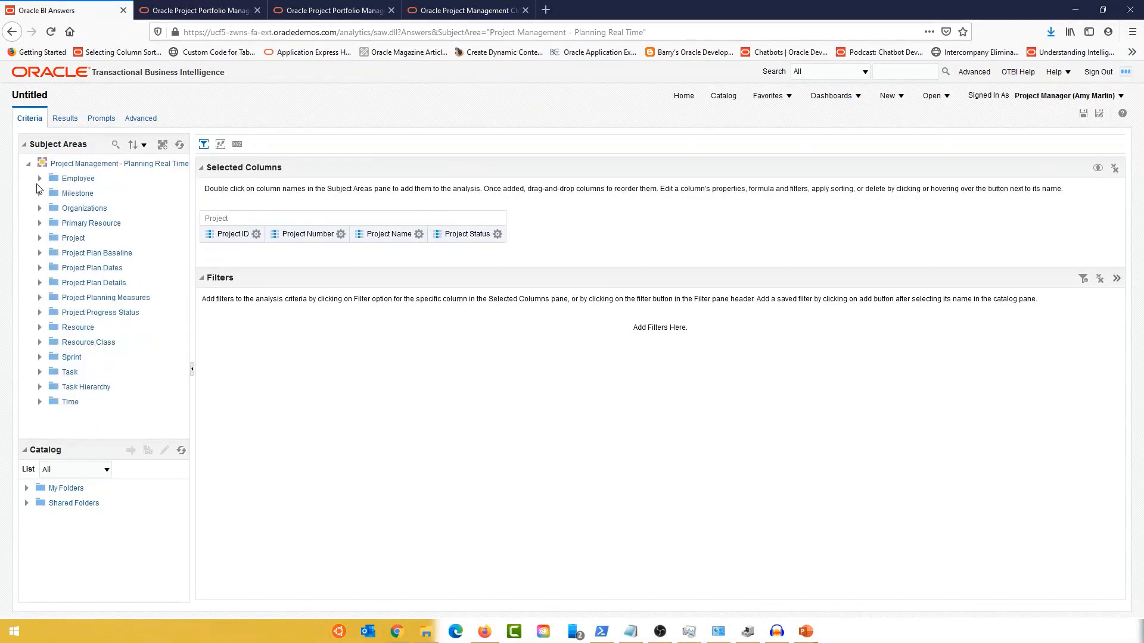
Add the Primary Resource Name column from the Primary Resource folder to the analysis
click(39, 223)
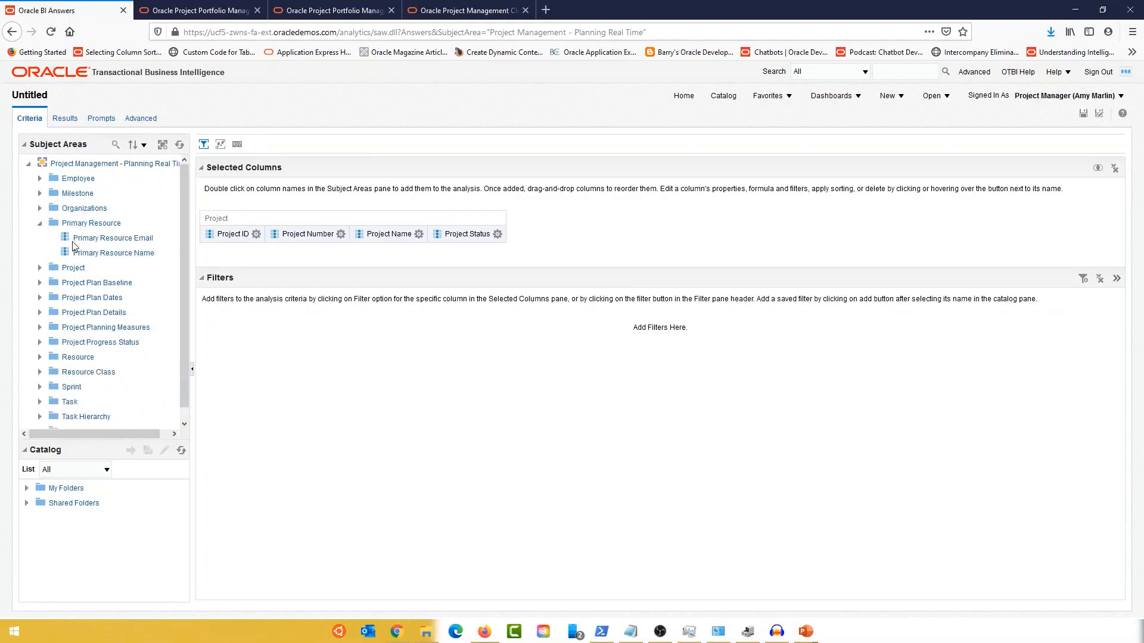
click(66, 253)
double_click(65, 253)
click(40, 222)
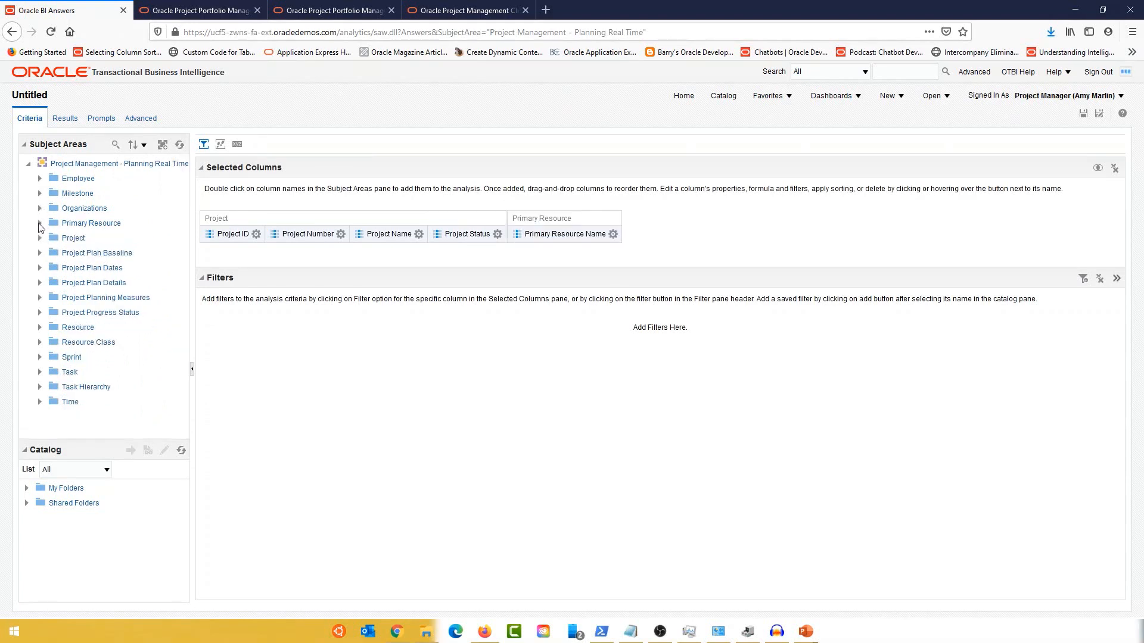
Add the Project Plan Start Date and Project Plan Finish Date columns from the Project Plan Dates folder
click(40, 268)
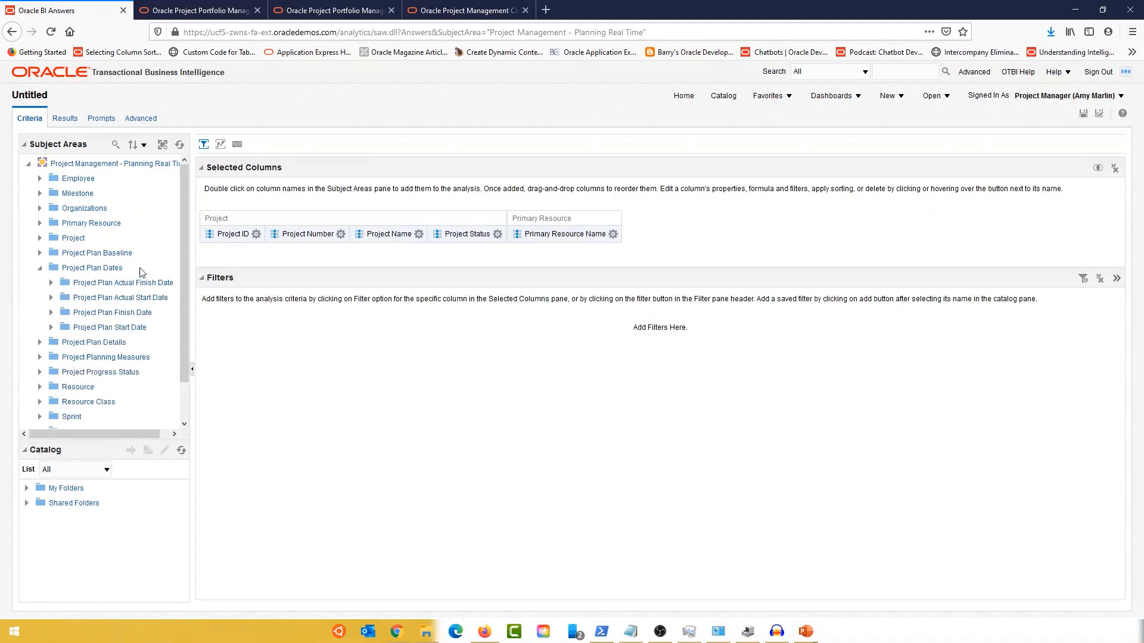
scroll(96, 298, down, 2)
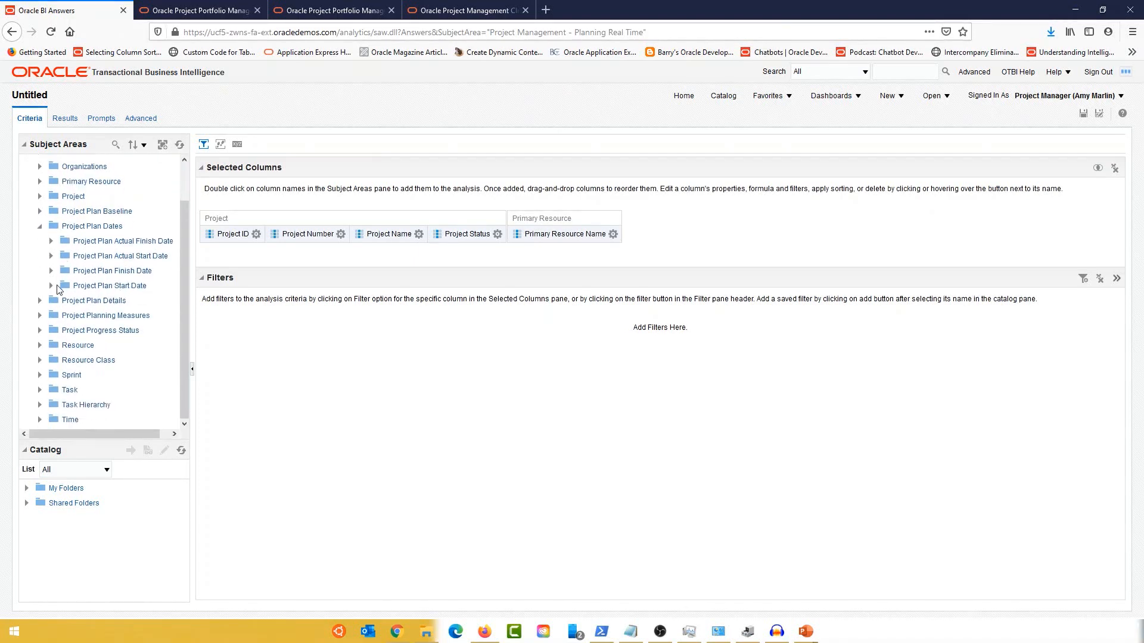
click(51, 286)
scroll(160, 298, down, 1)
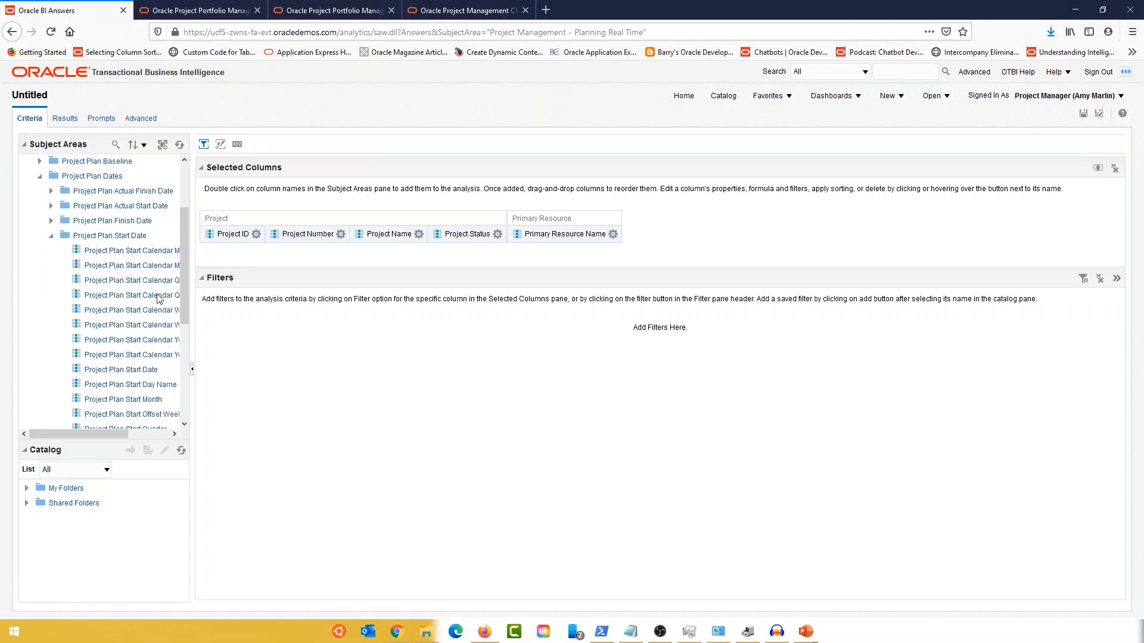
double_click(77, 370)
click(52, 236)
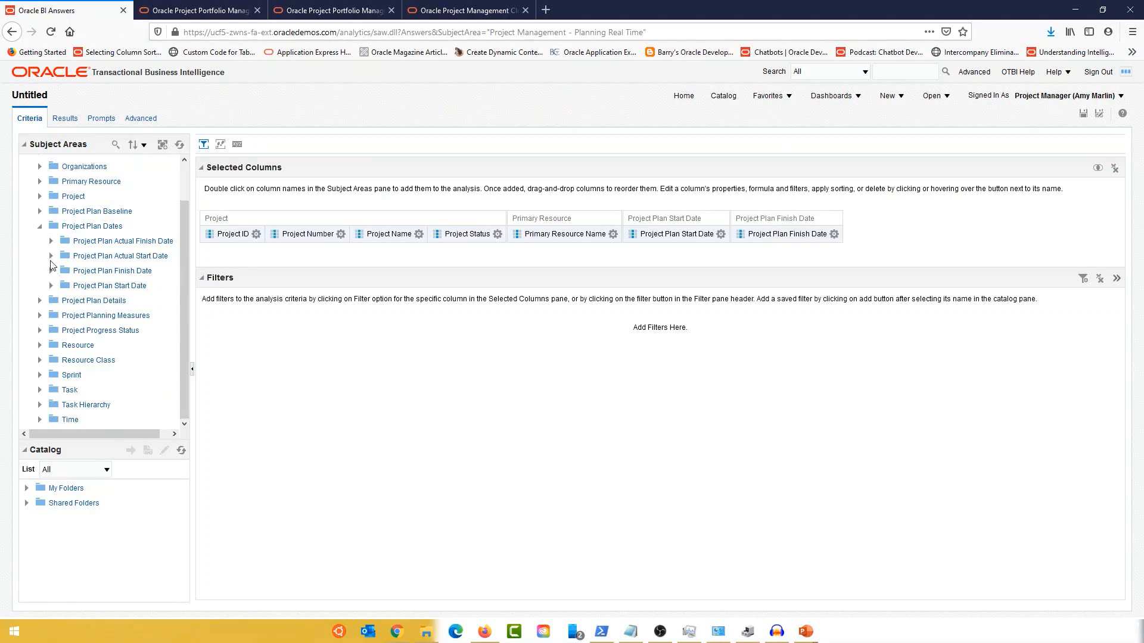
Add the Actual Start Date and Actual Finish Date columns from the Project Plan Dates folder
click(51, 257)
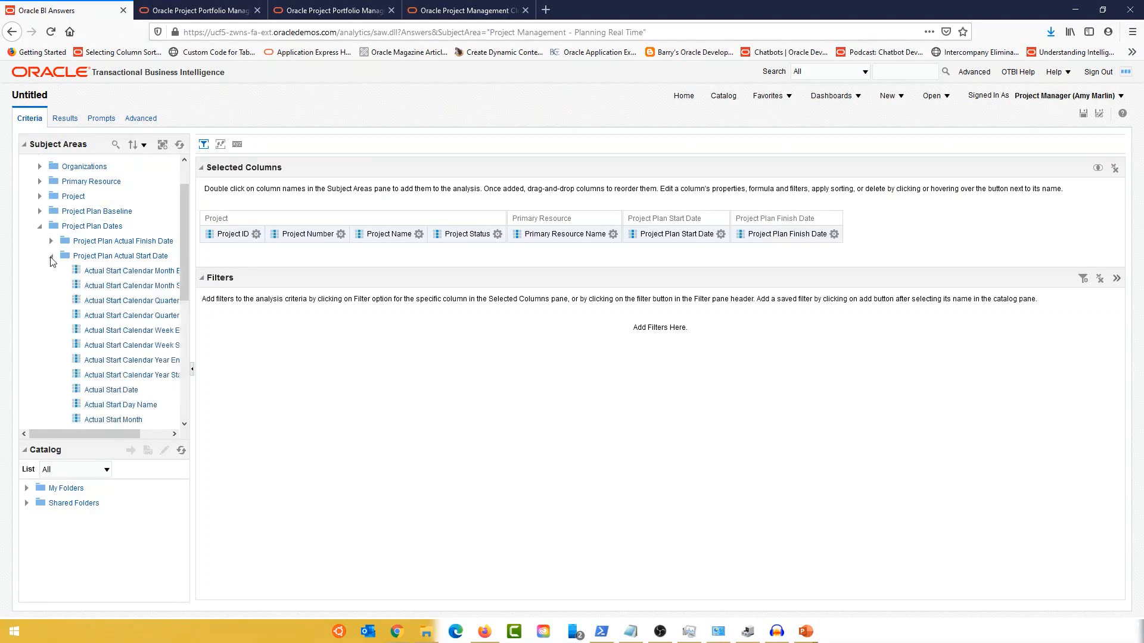
double_click(86, 391)
click(51, 256)
click(52, 242)
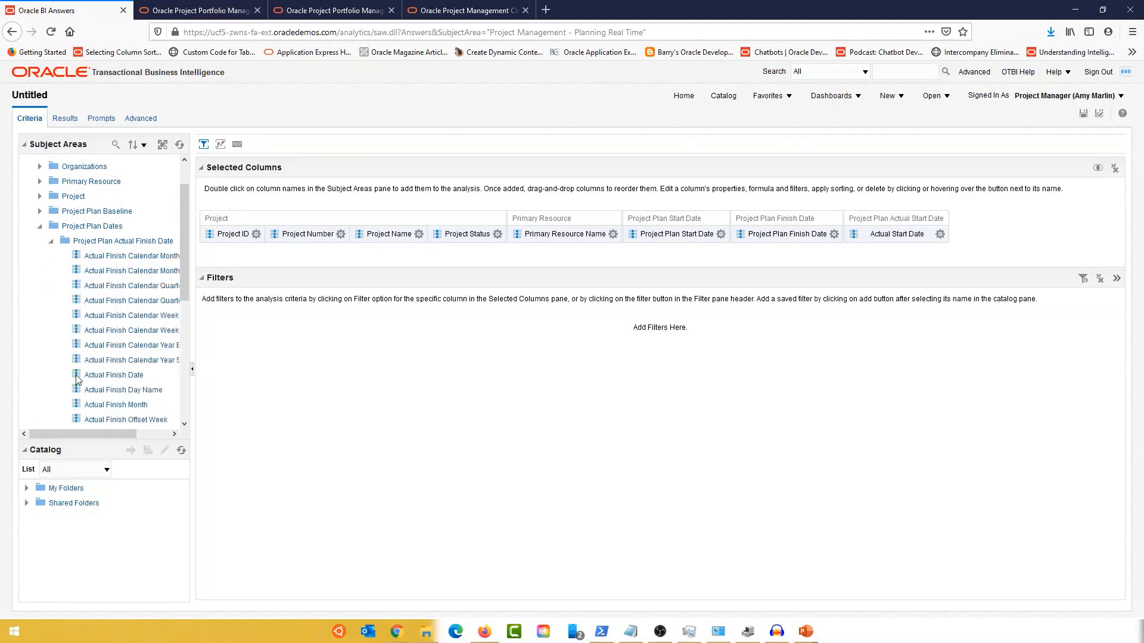
double_click(86, 376)
click(51, 241)
click(54, 227)
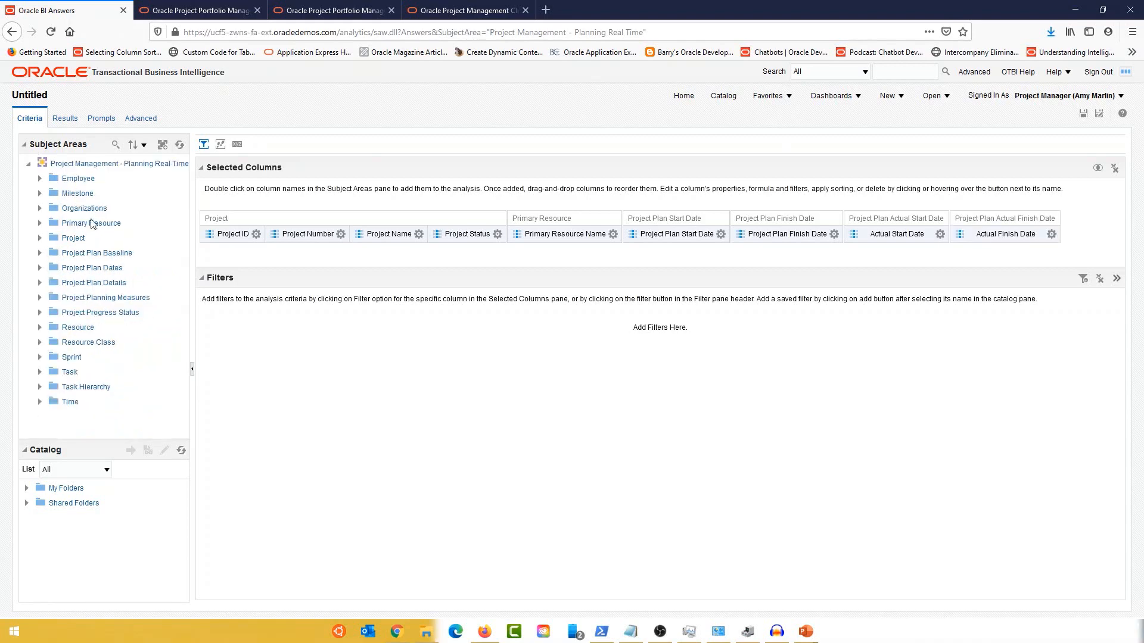
Display the analysis results and enable alternate row styling with repeated cell values for the table
click(69, 119)
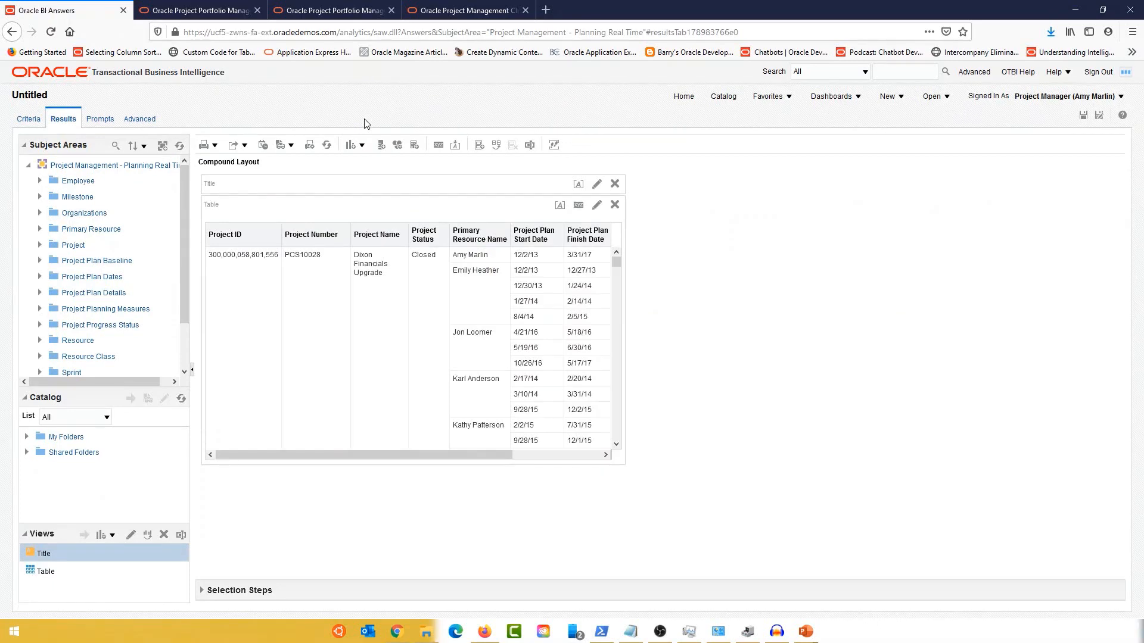
click(578, 205)
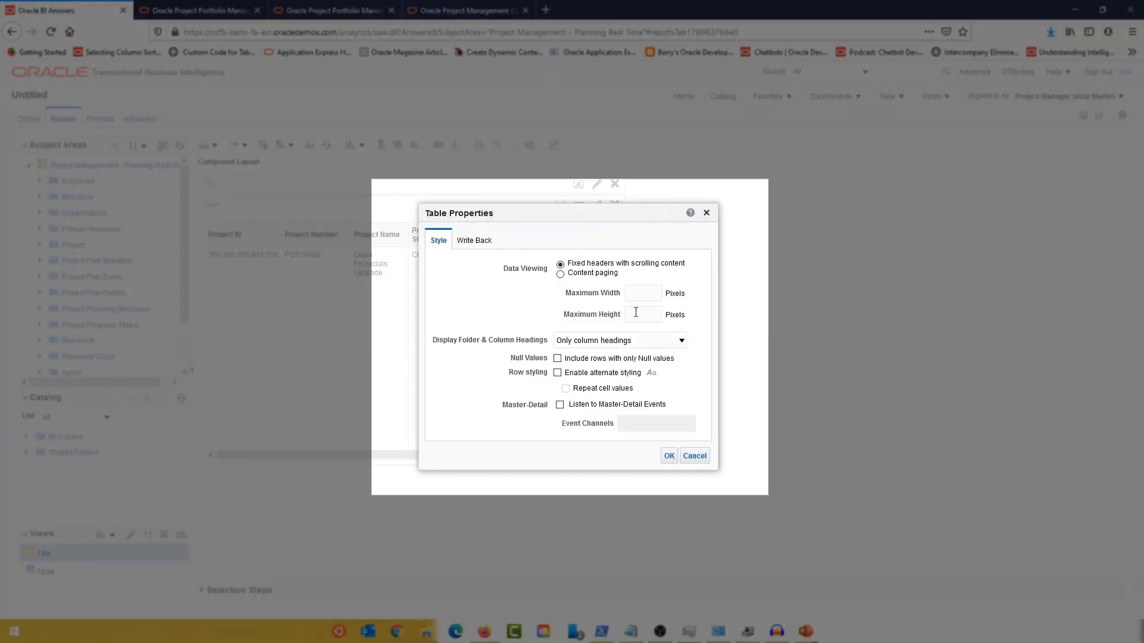
click(568, 373)
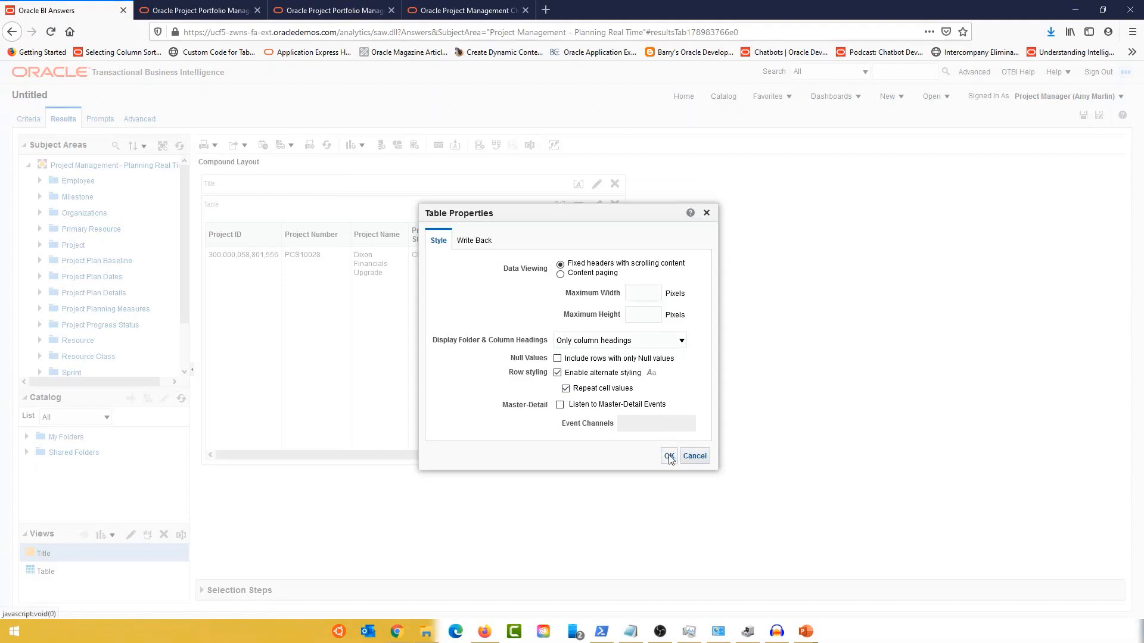
click(669, 456)
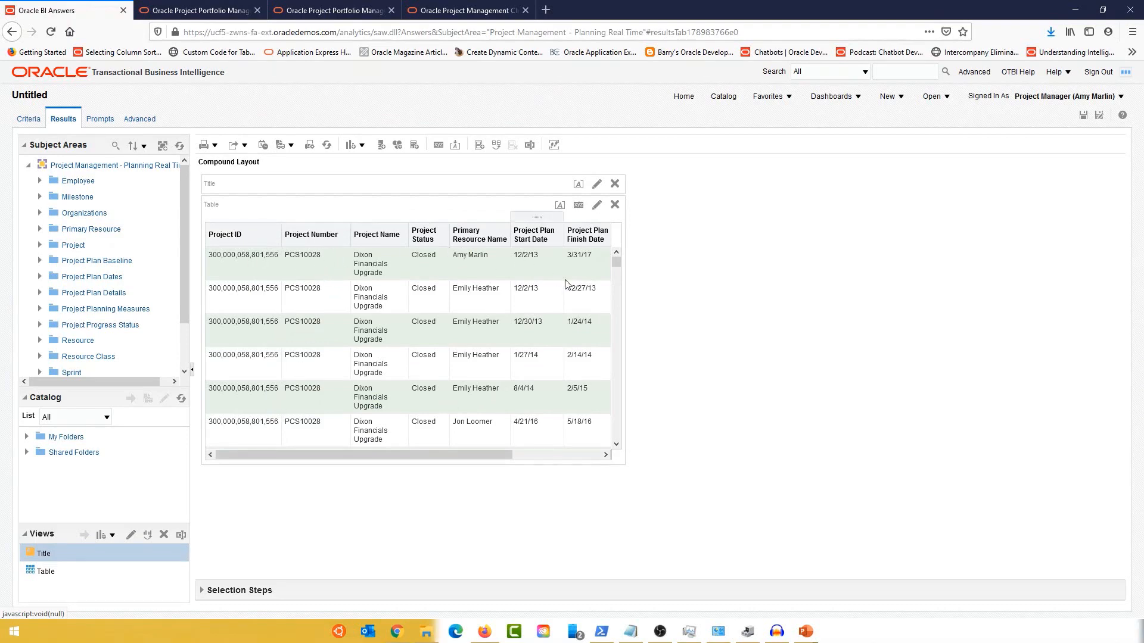
Switch the results table's data viewing to content paging
click(578, 204)
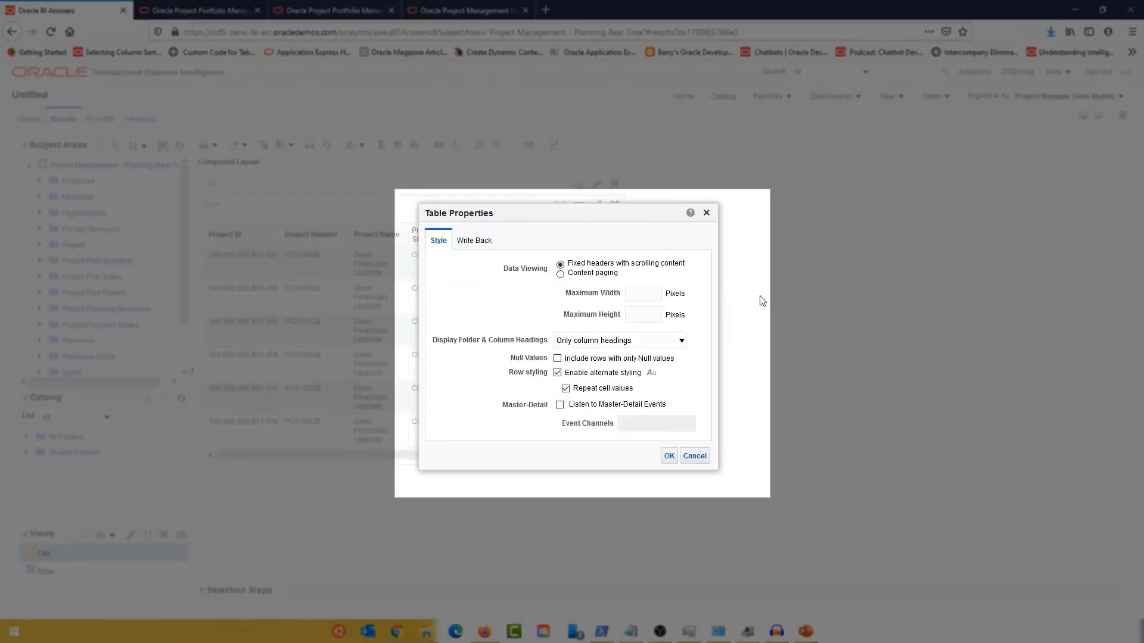
click(560, 274)
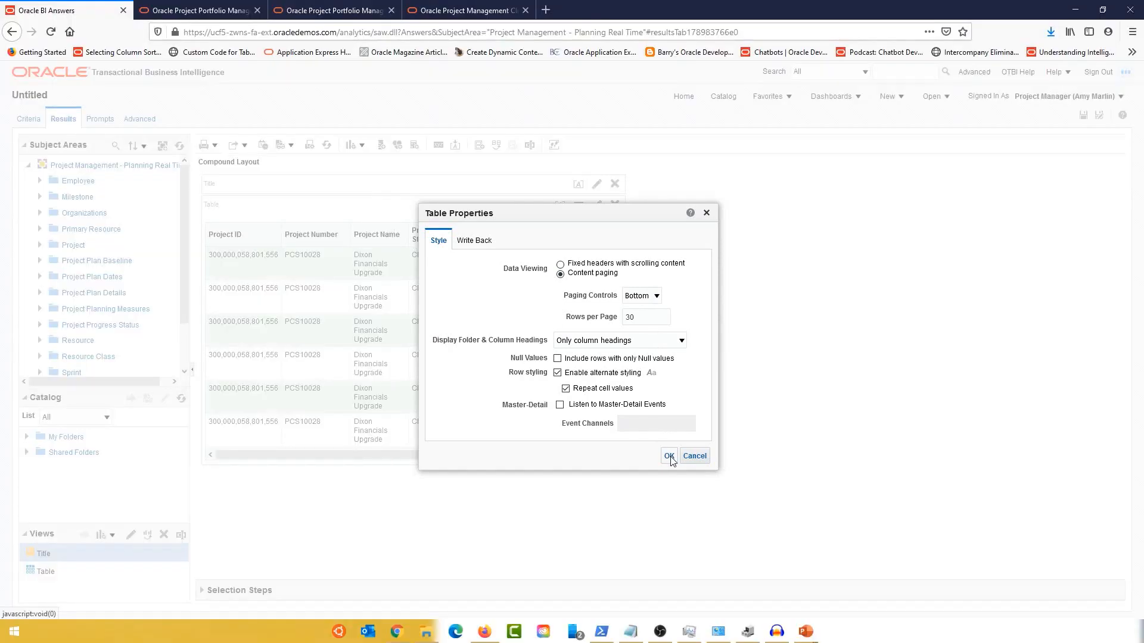
click(669, 457)
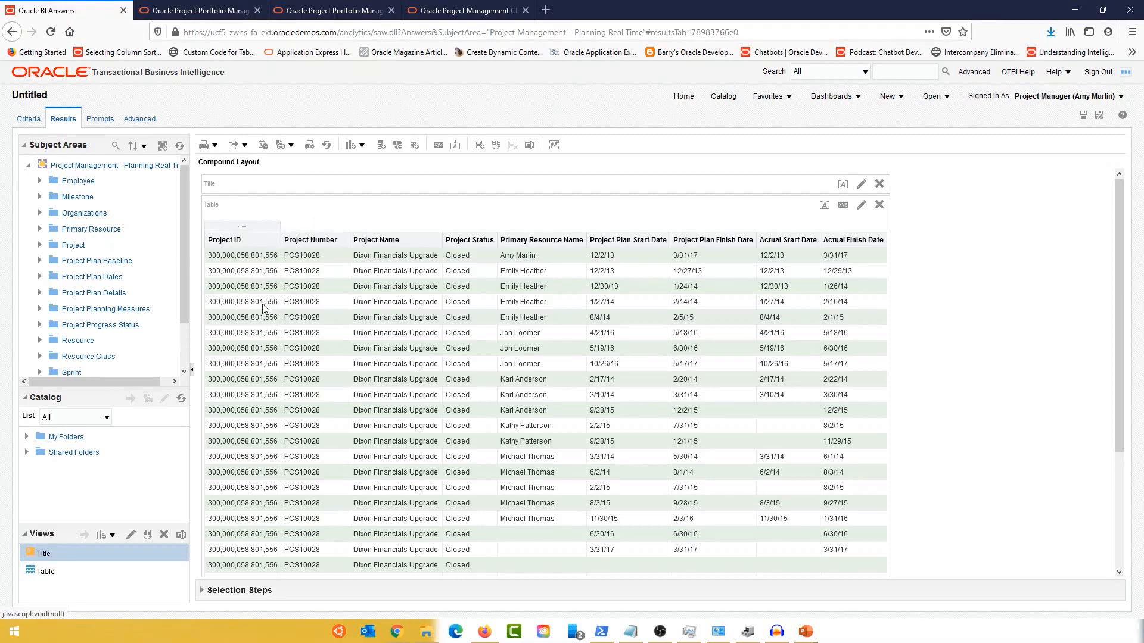
Override the Project ID column's default data format, treating its values as Number, and show the analysis results
click(41, 123)
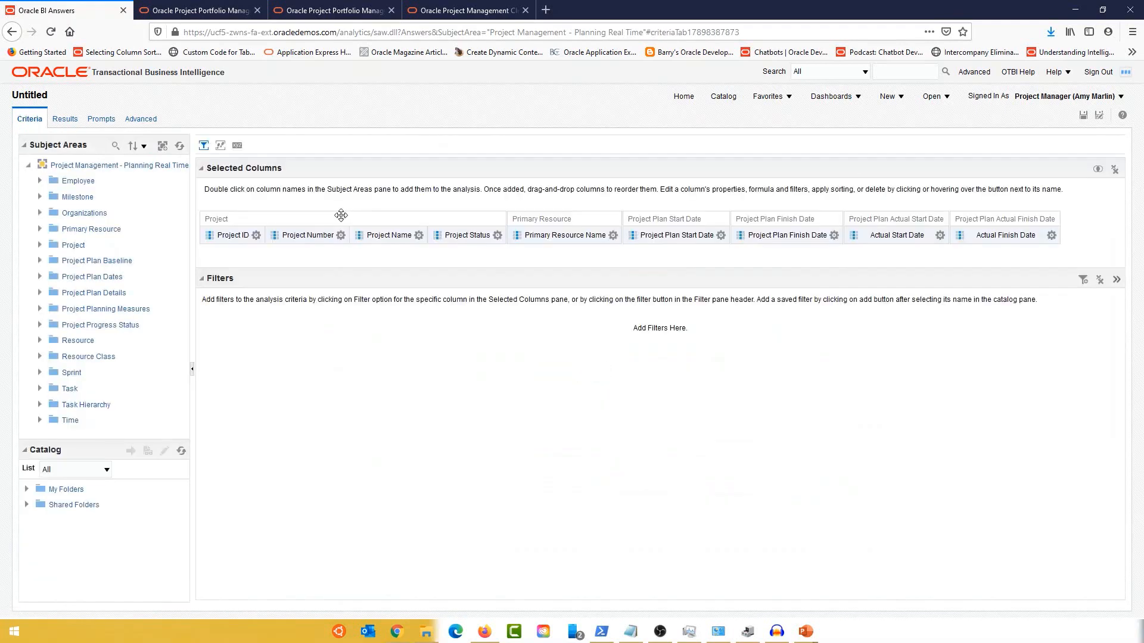
mouse_move(256, 235)
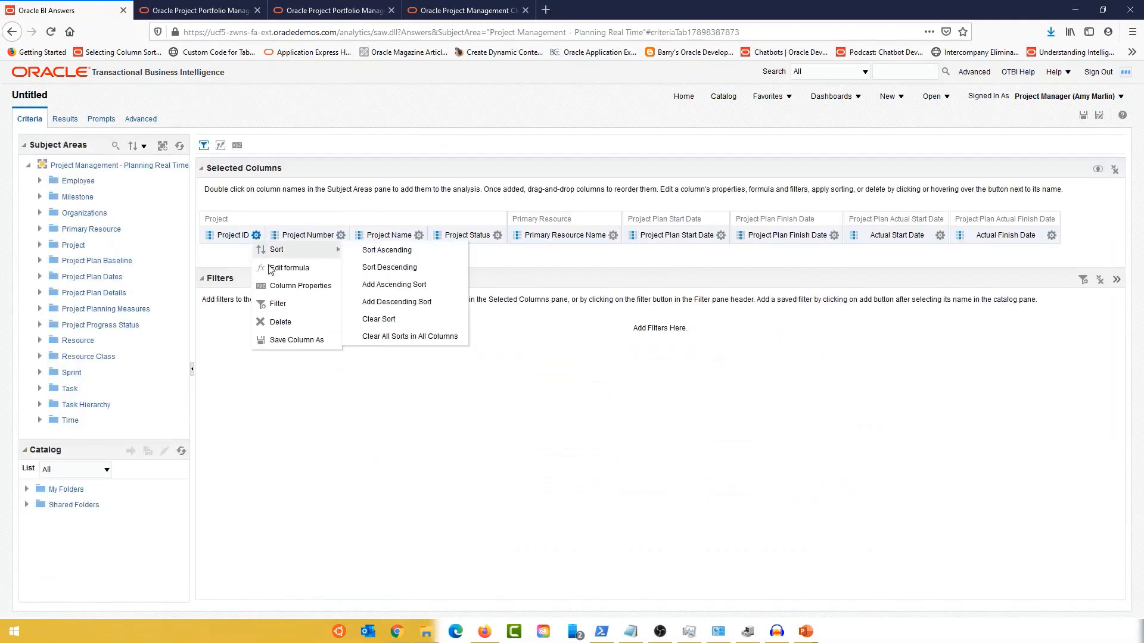
click(281, 286)
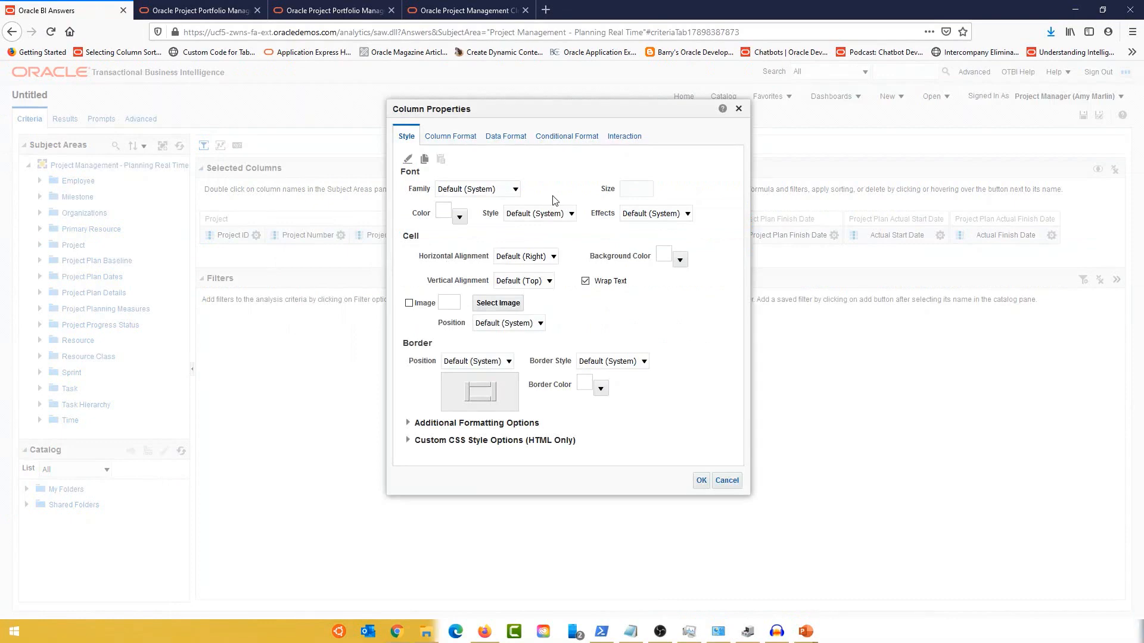
click(511, 142)
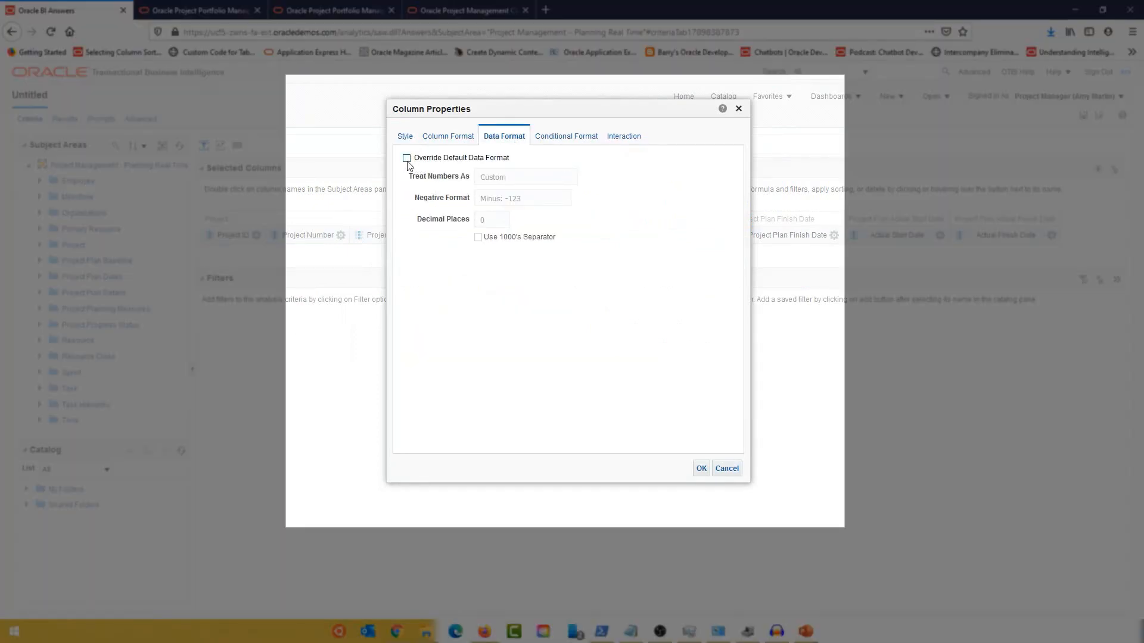
click(407, 159)
click(557, 180)
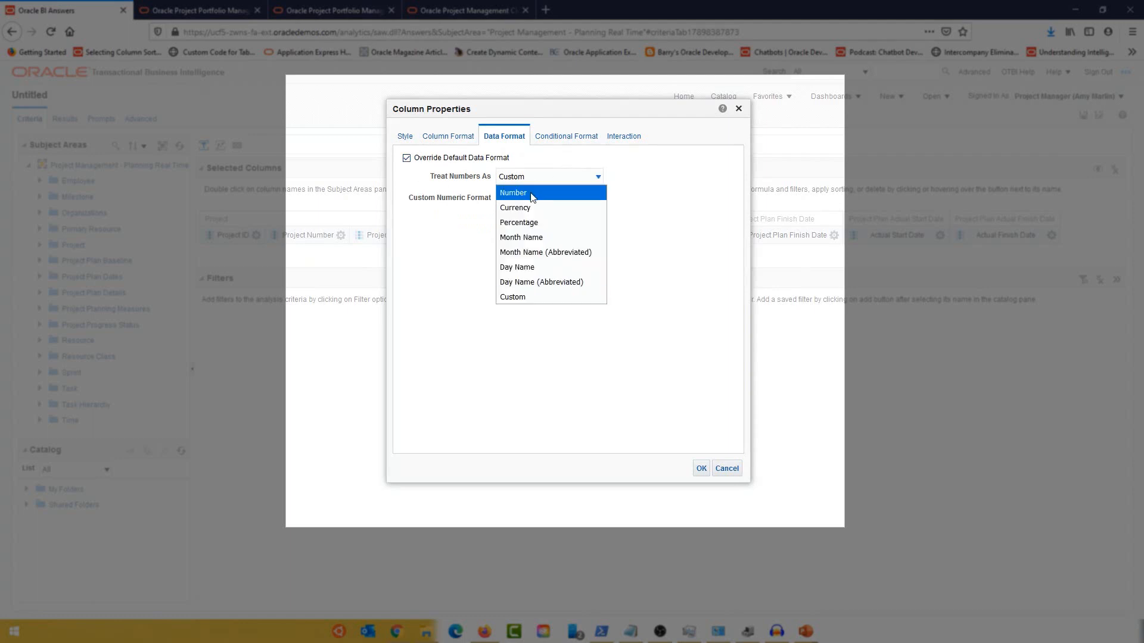
click(531, 193)
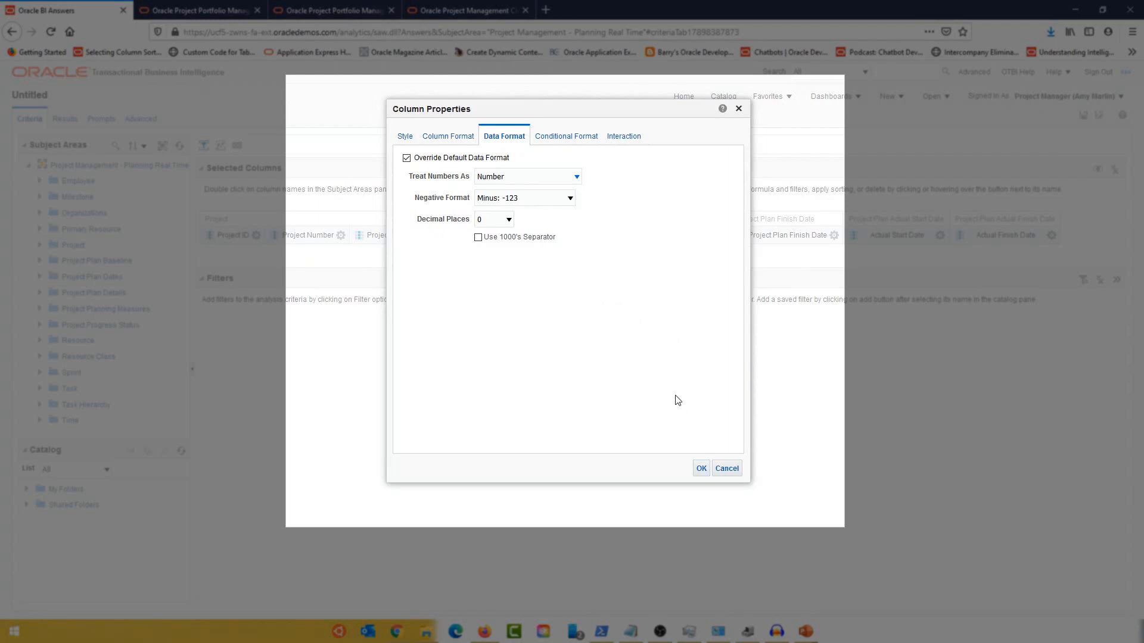
click(700, 468)
click(64, 119)
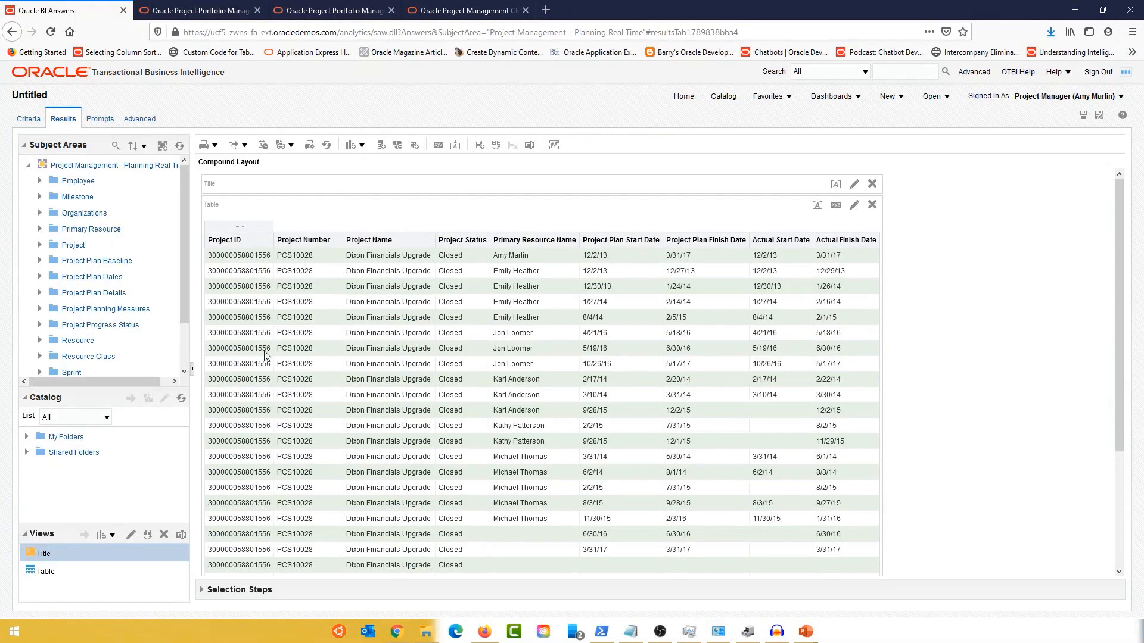
Set the Project Number column's heading interaction to None and its value interaction to Action Links
click(28, 118)
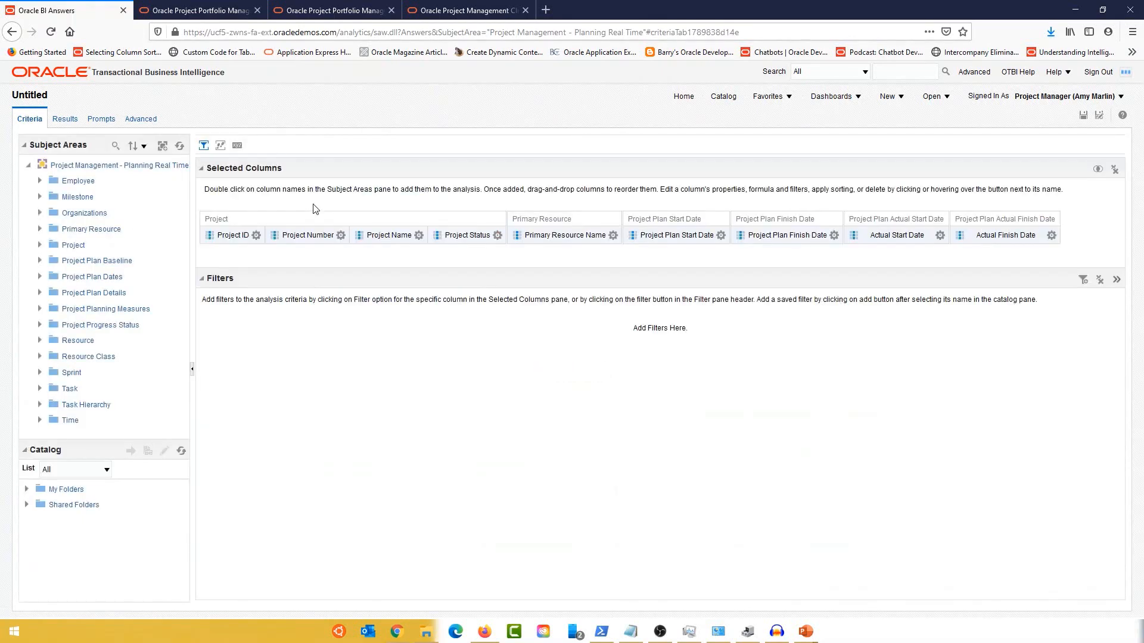
click(340, 236)
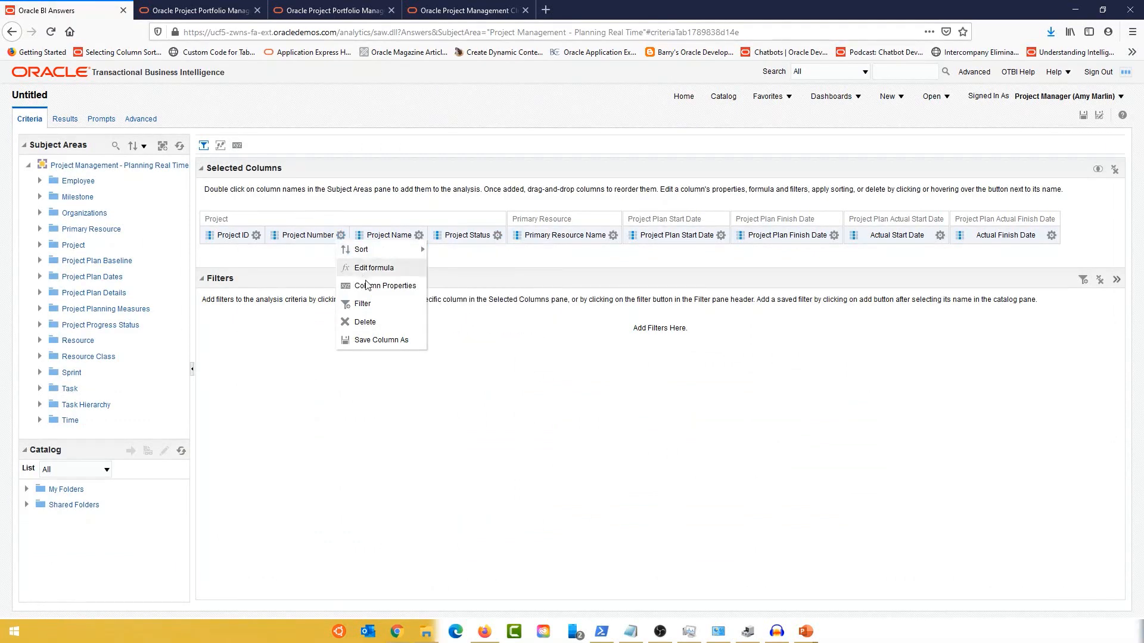
click(369, 287)
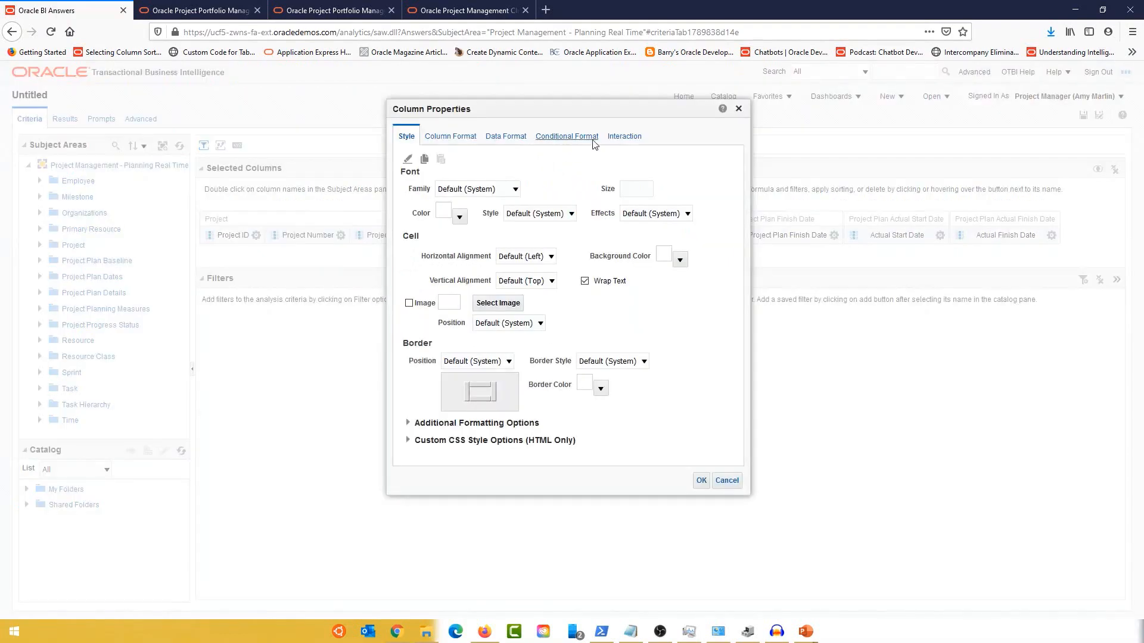
click(622, 138)
click(525, 180)
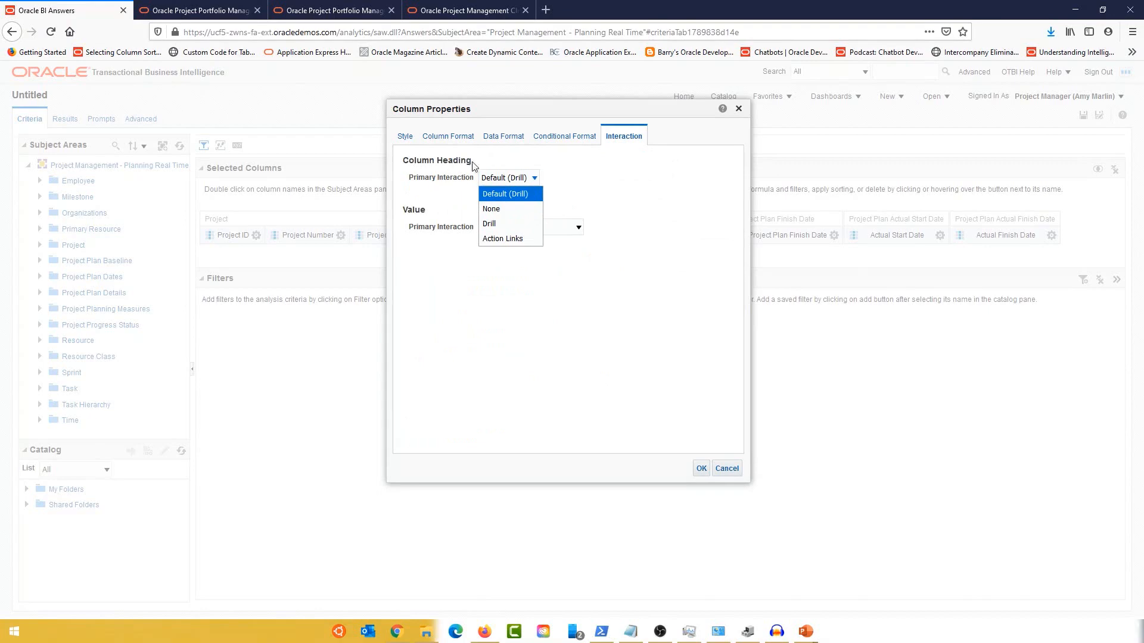
click(490, 208)
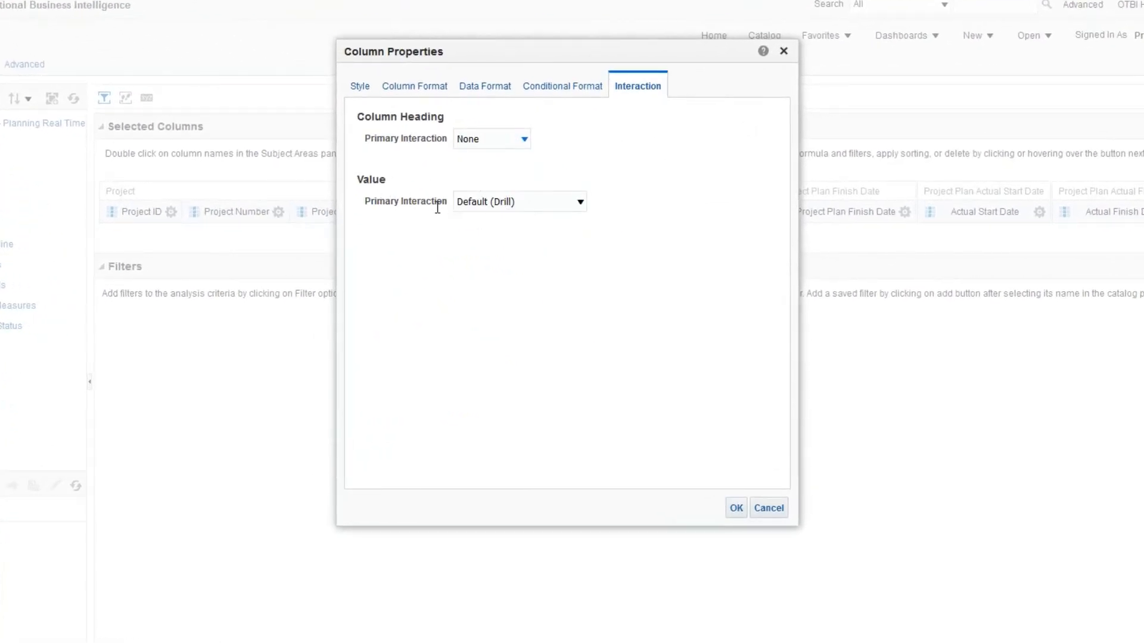
click(513, 207)
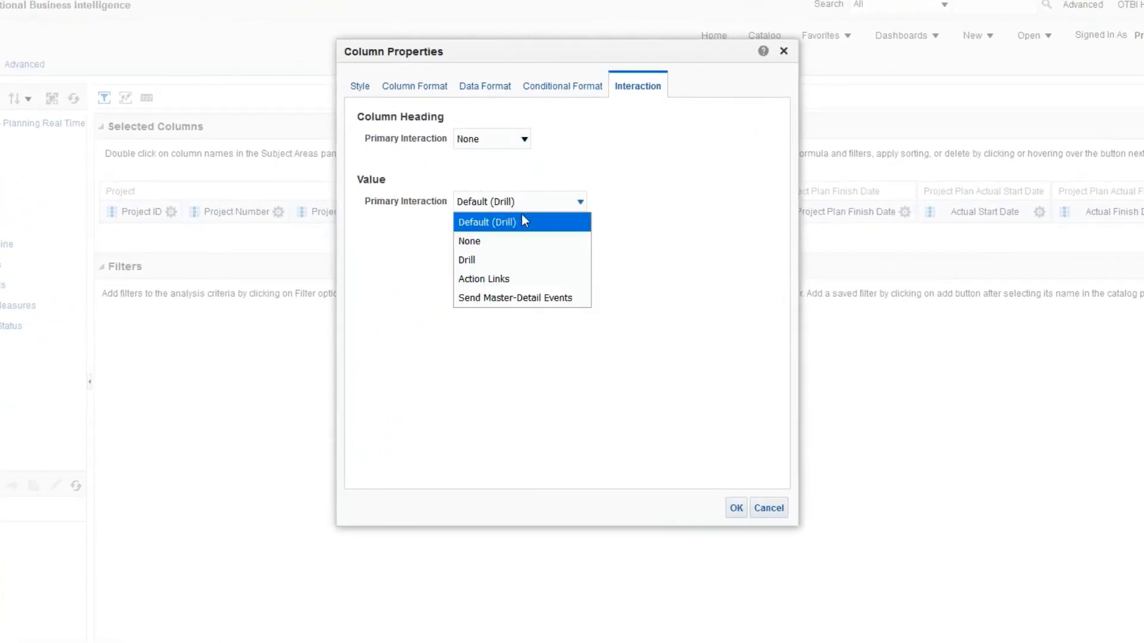
click(507, 277)
Add an action link with the text View Project Details and start creating a new action for it
click(446, 269)
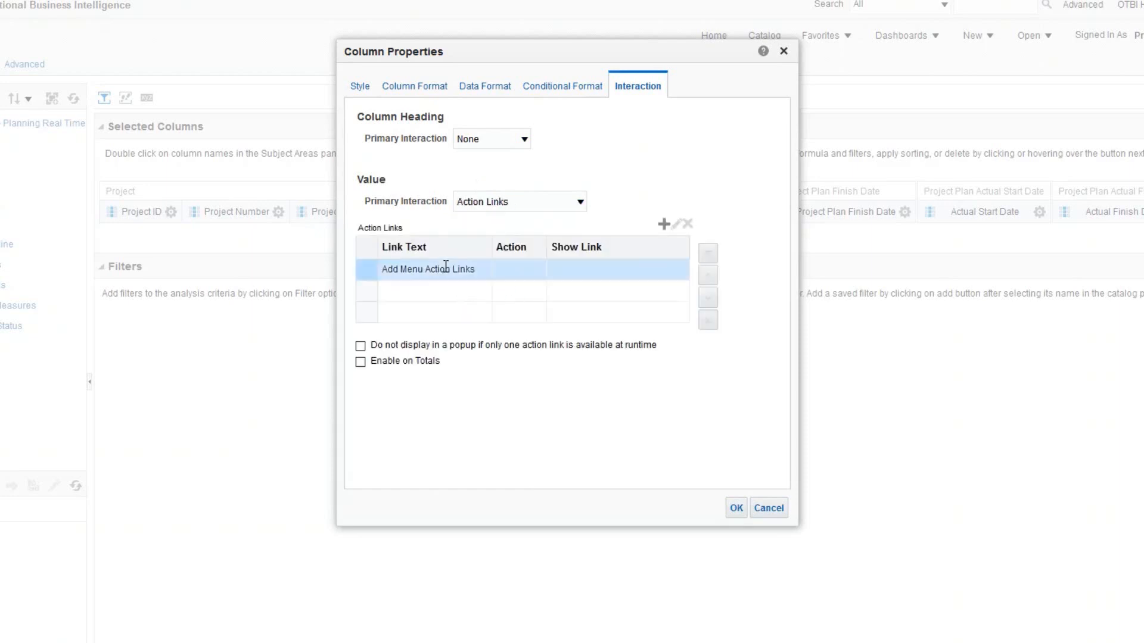
click(663, 226)
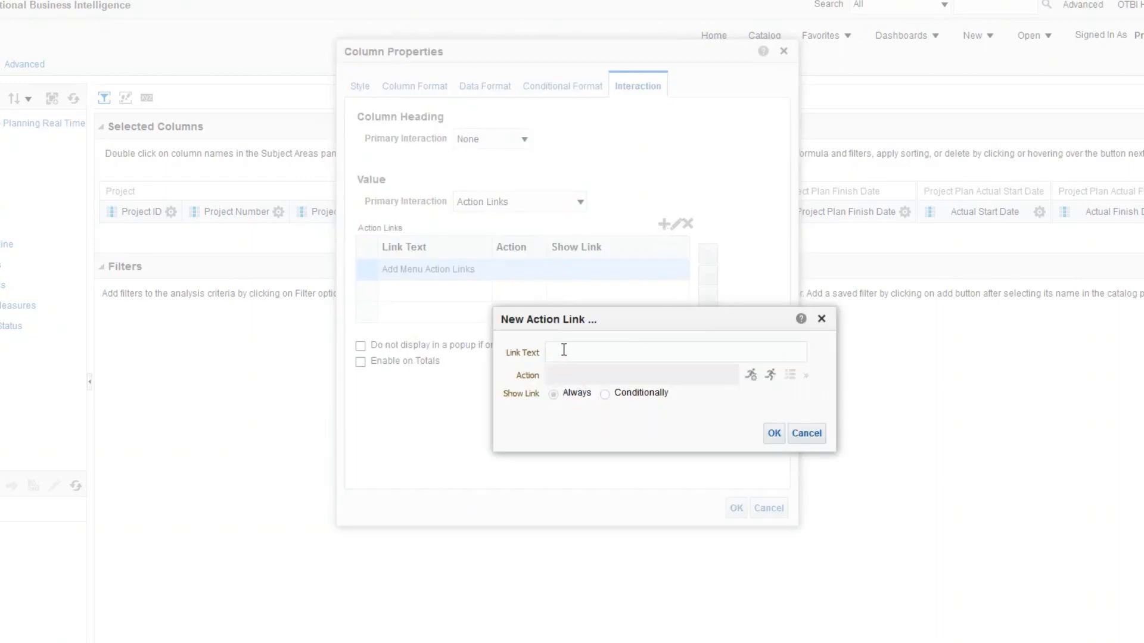
text(View Project Details)
click(751, 375)
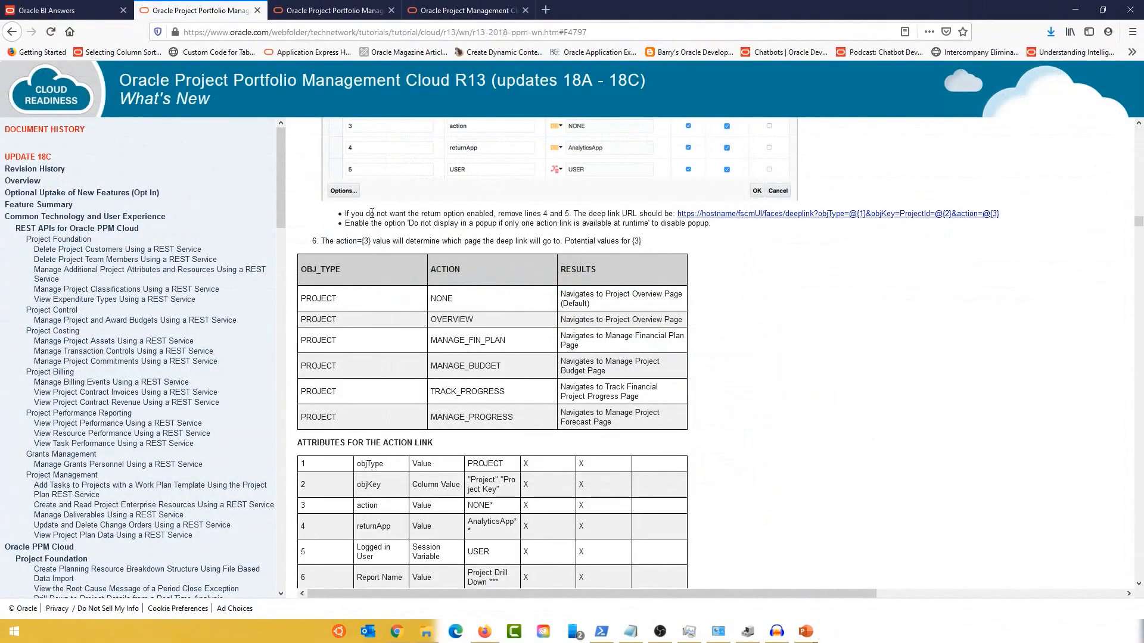
Copy the three-parameter deep link URL from the What's New document into the web page navigation action's URL
scroll(685, 273, down, 1)
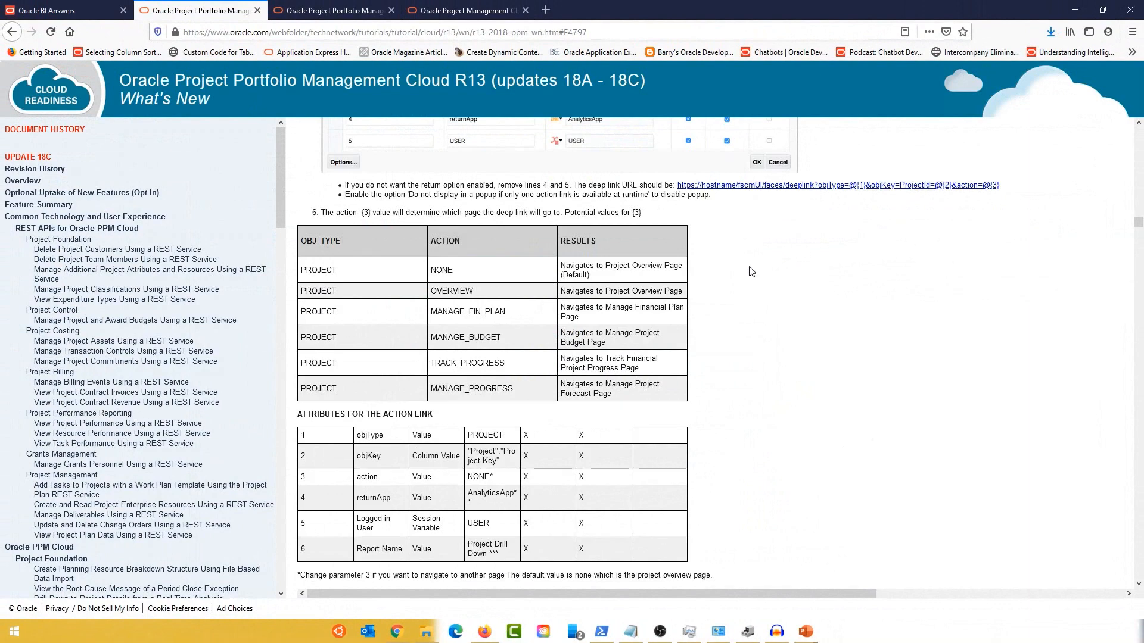
scroll(748, 271, up, 3)
drag(1003, 401, 680, 408)
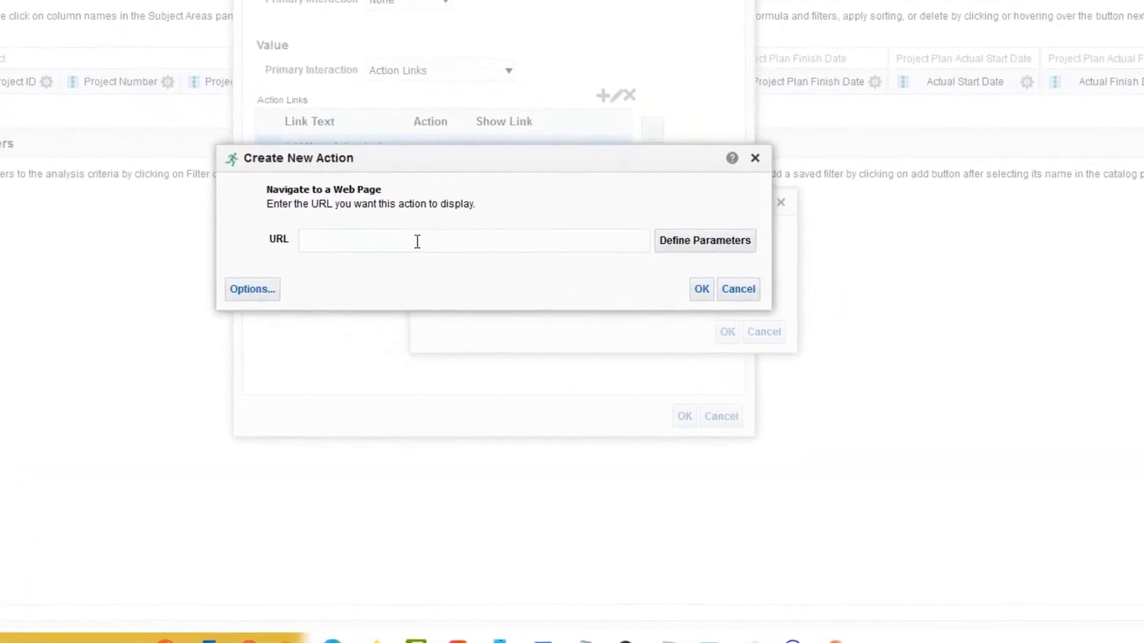
click(417, 242)
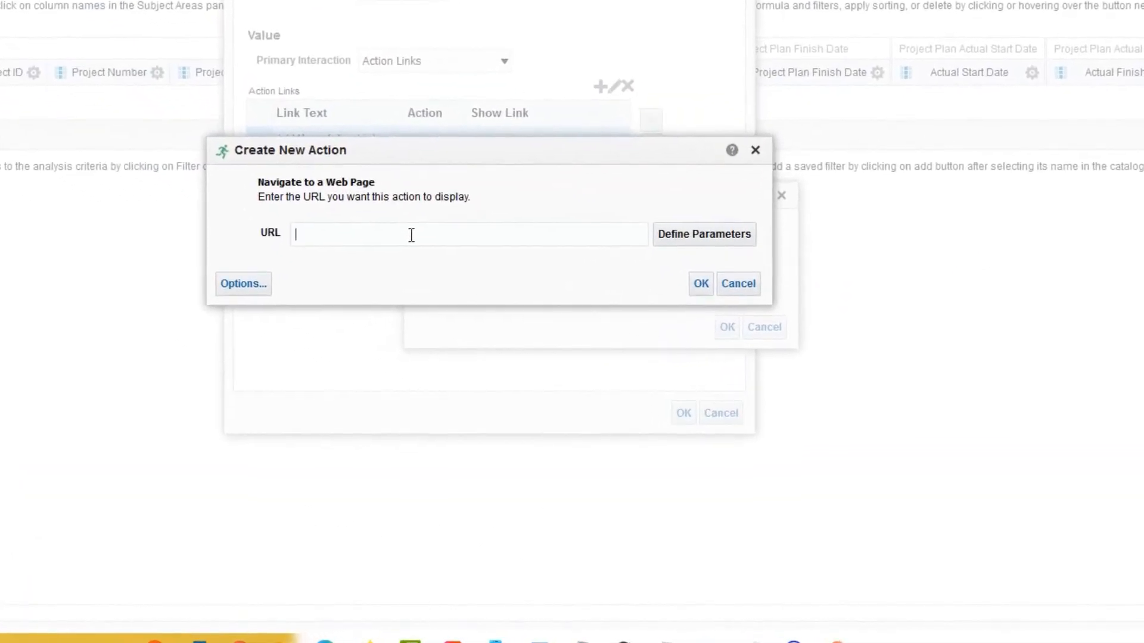
key(ctrl+v)
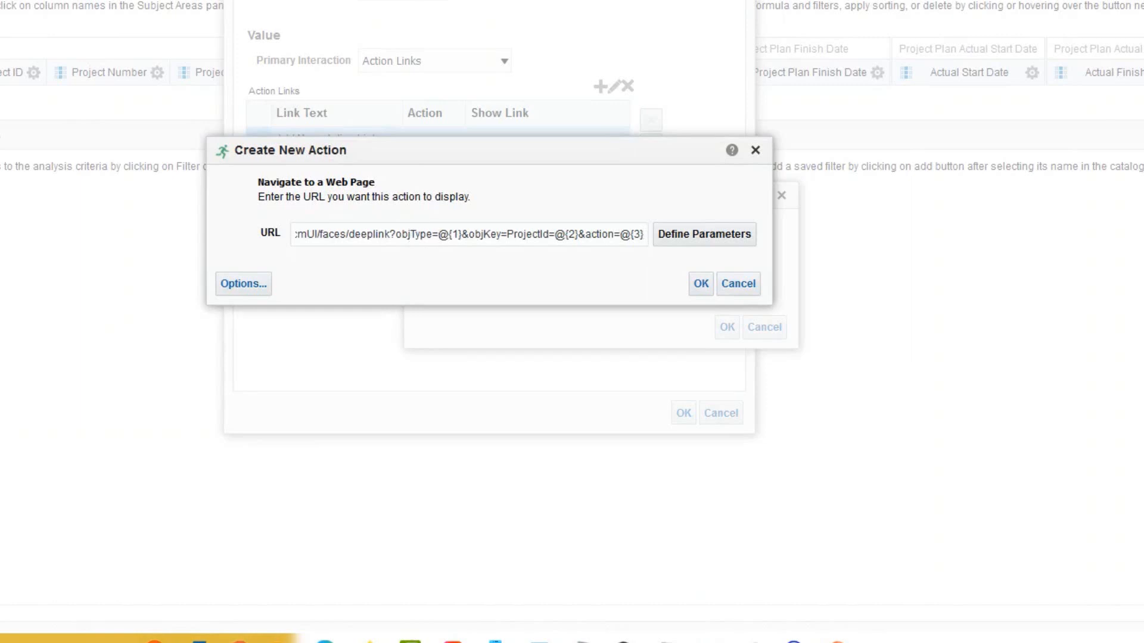
key(ctrl+l)
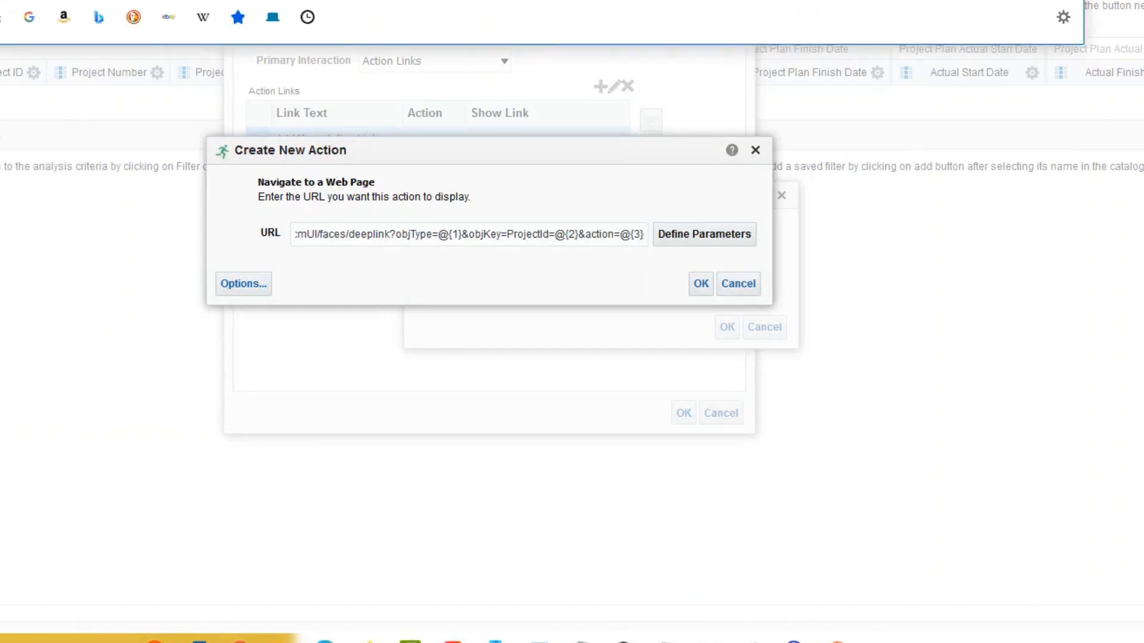
click(324, 237)
key(Home)
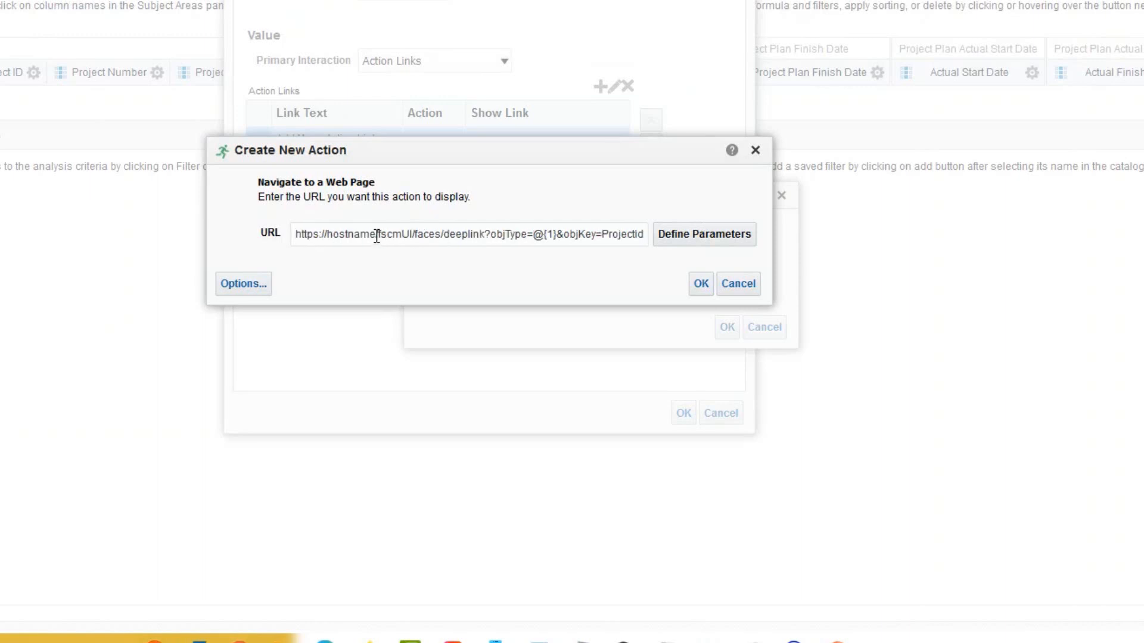
drag(370, 235, 233, 225)
text(https://ucf5-zwns-fa-ext.oracledemos.com)
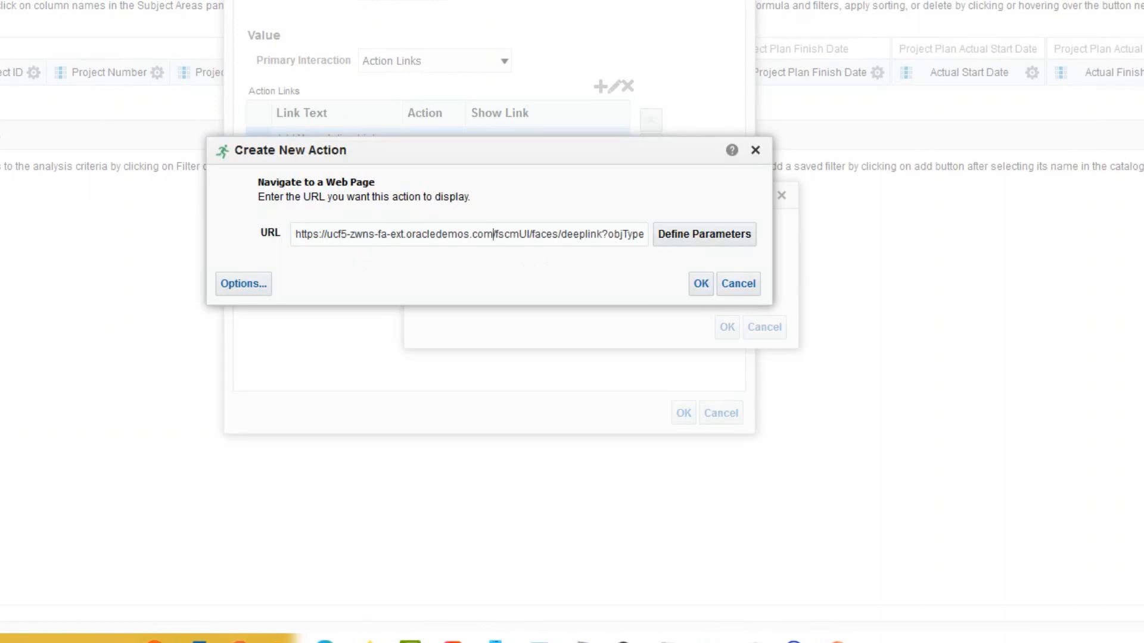
Check the documented parameters and define URL parameter 1 with the value PROJECT, fixed and hidden
key(alt+Tab)
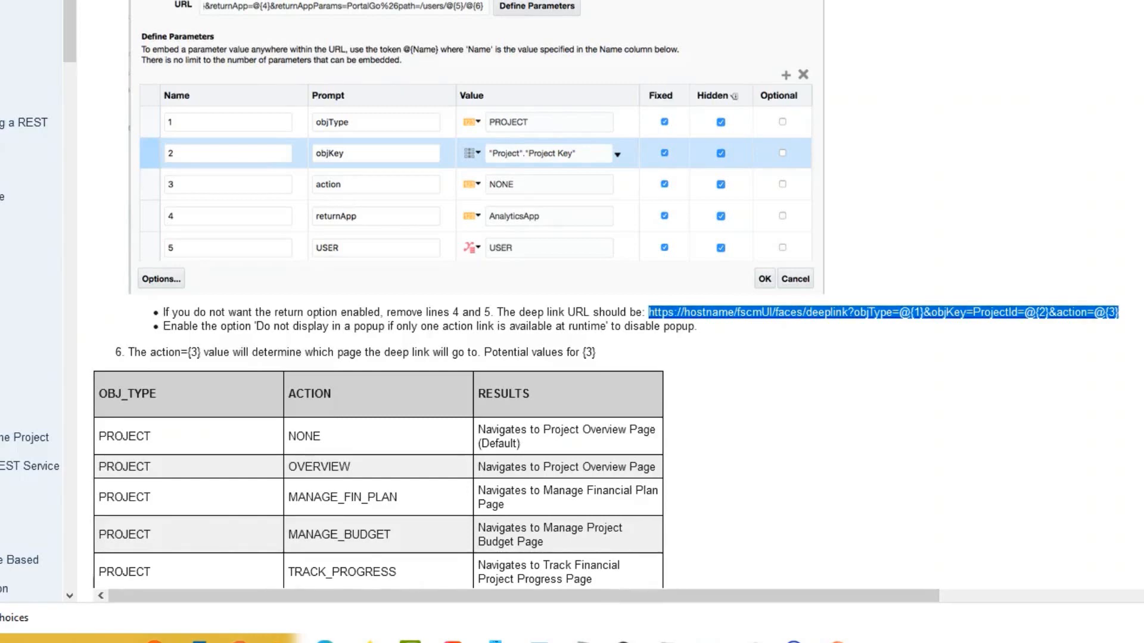
key(alt+Tab)
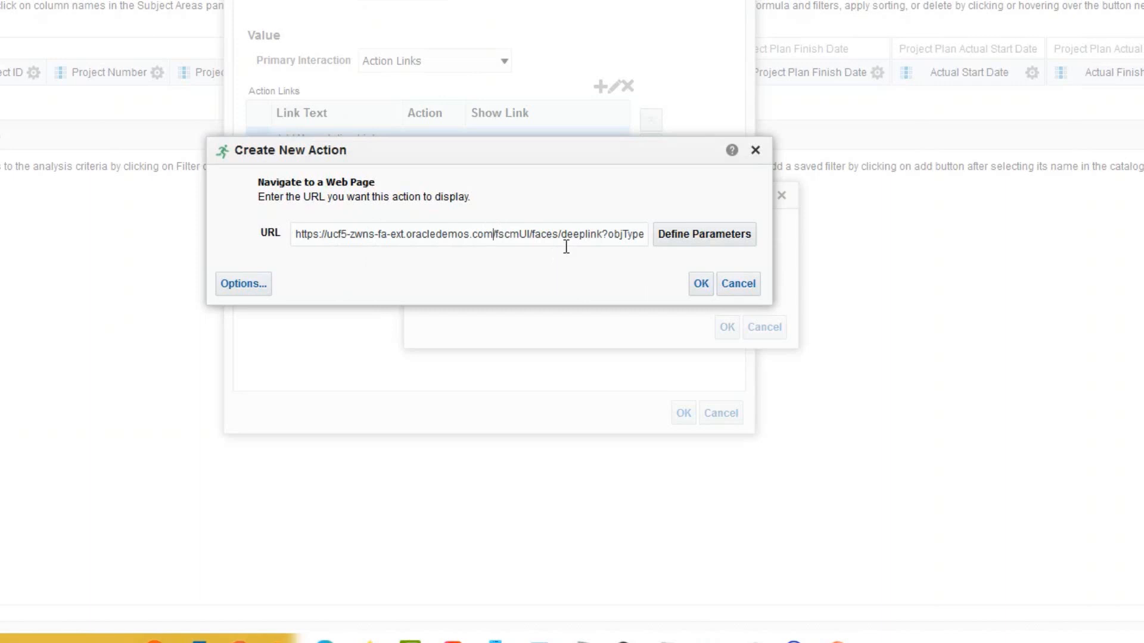
click(680, 236)
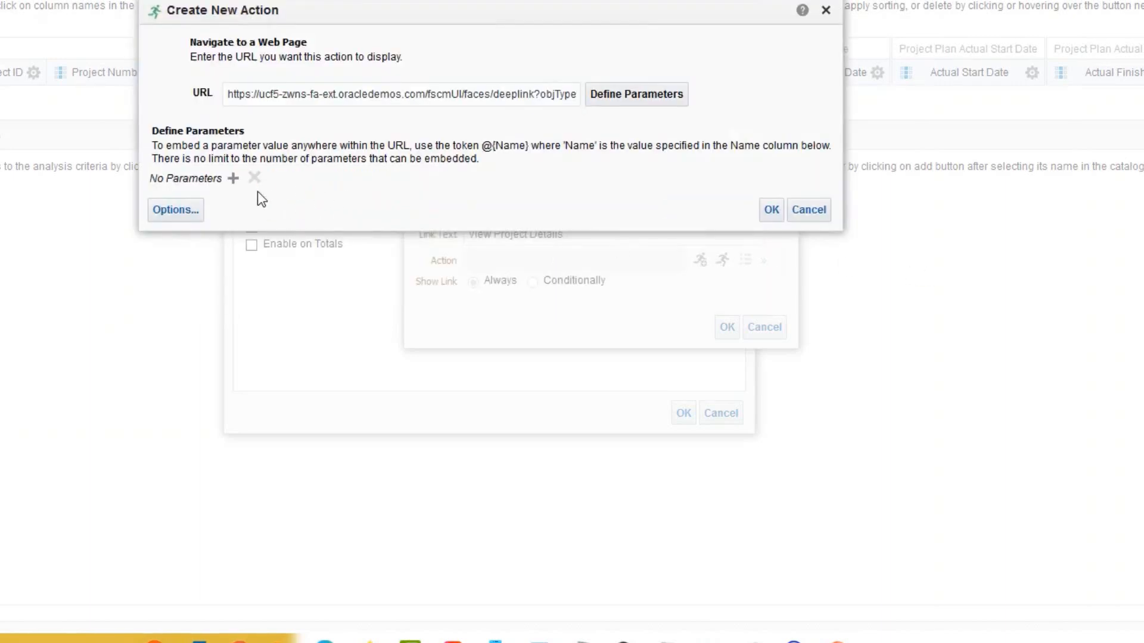
click(232, 178)
click(610, 239)
text(PROJECT)
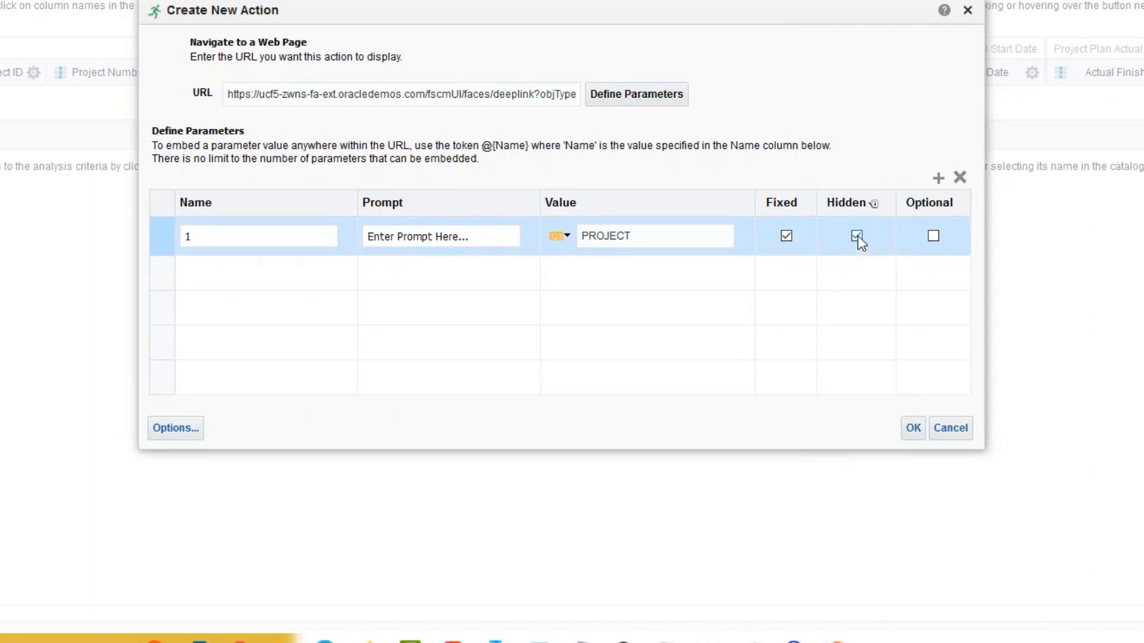
Add URL parameter 2 as a fixed, hidden column value taken from "Project"."Project Key"
click(939, 178)
click(568, 276)
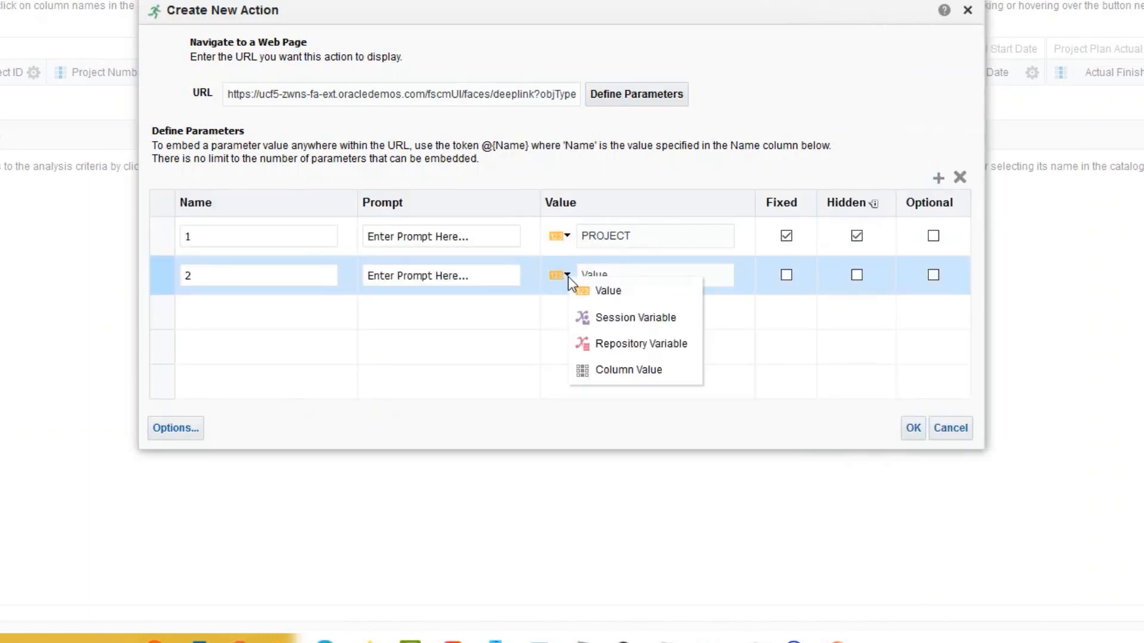
click(620, 369)
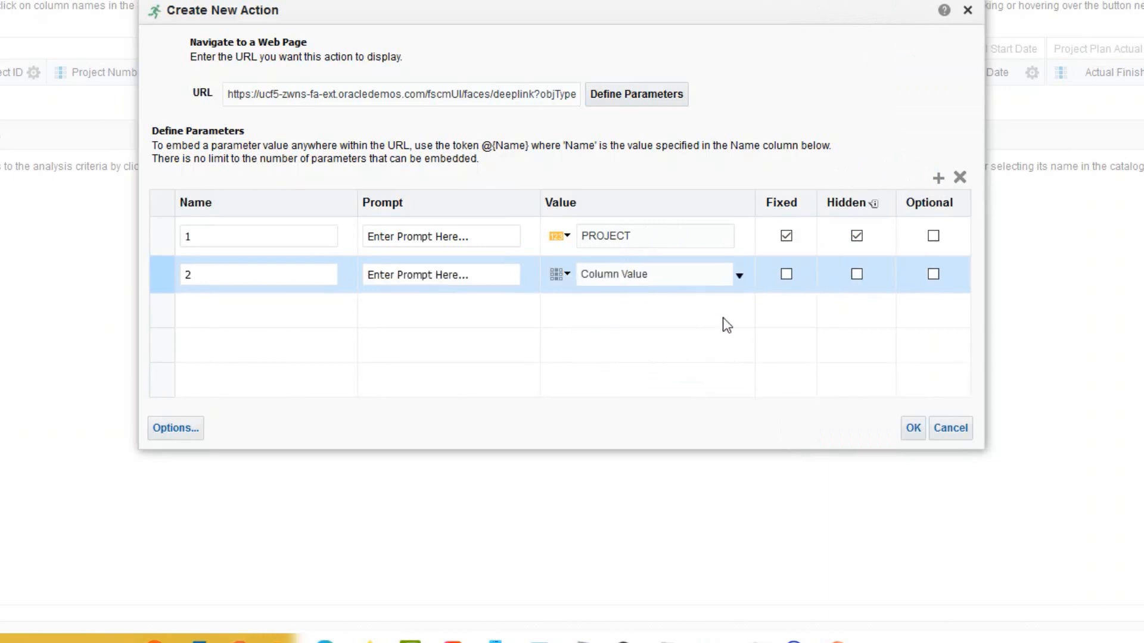
click(739, 275)
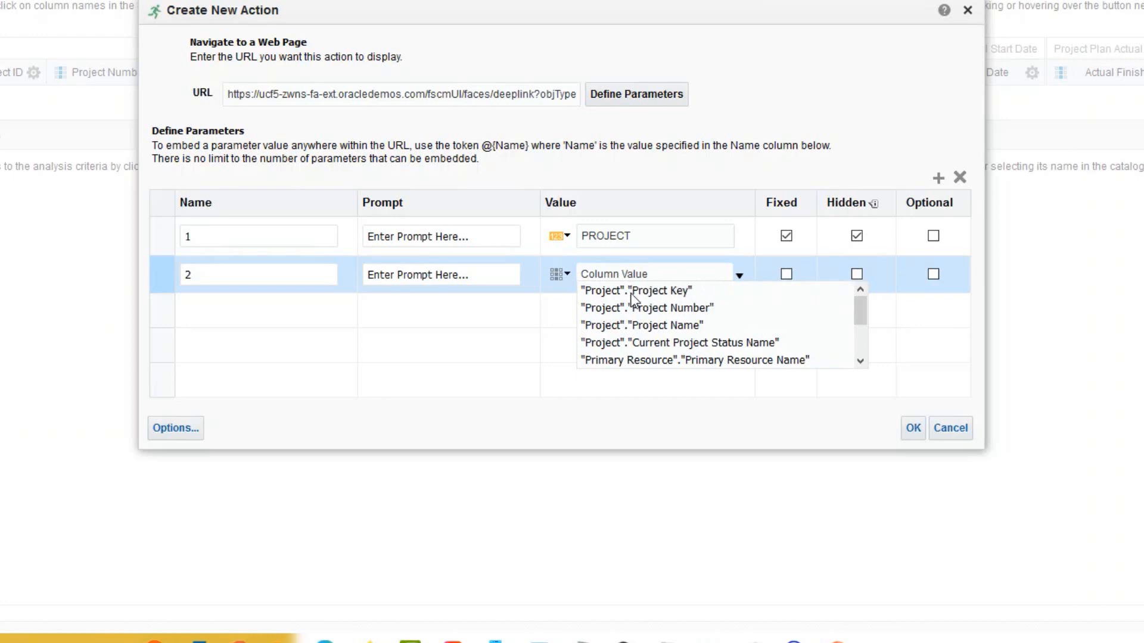
click(669, 291)
click(858, 275)
Add URL parameter 3 with the documented project overview action OVERVIEW, fixed and hidden, and accept the new action
click(938, 178)
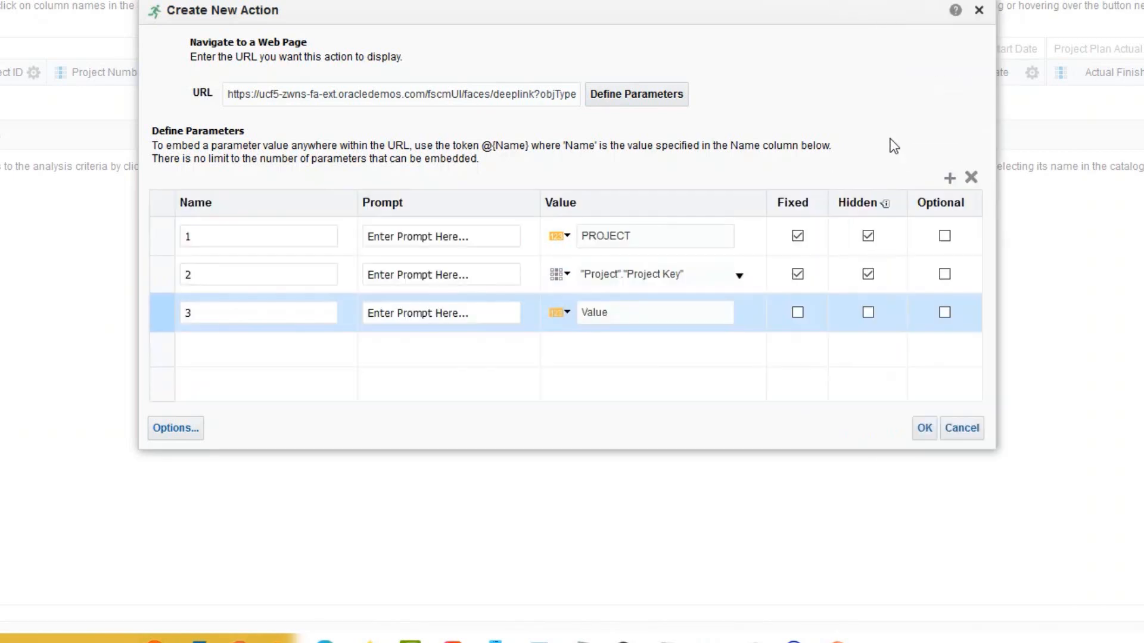
click(620, 314)
key(alt+Tab)
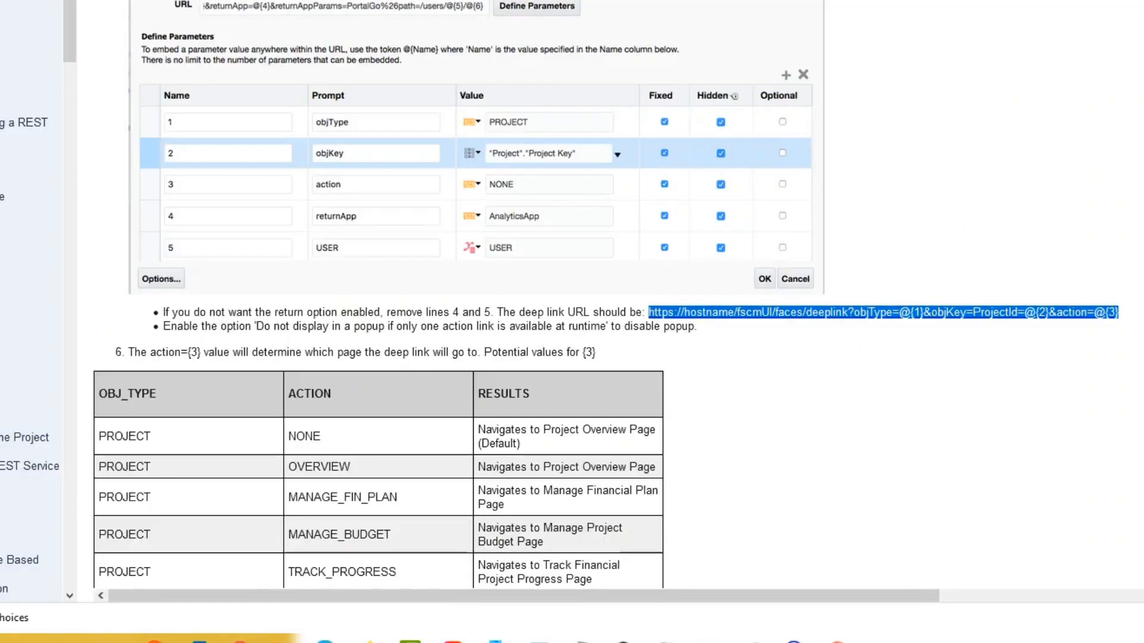
scroll(327, 393, down, 3)
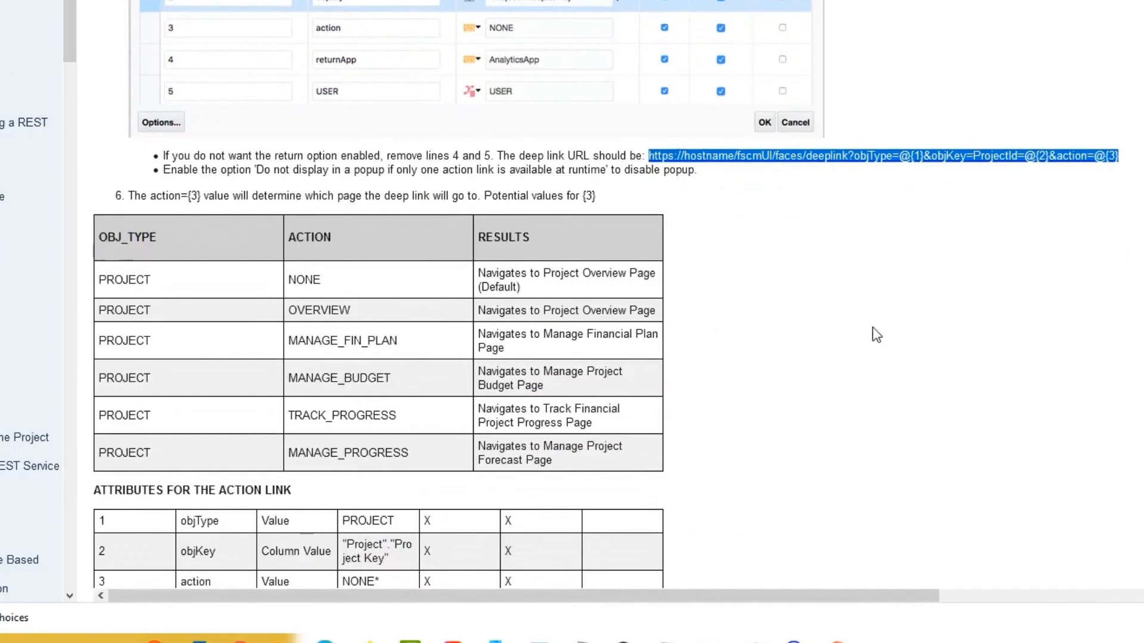
click(873, 332)
double_click(322, 307)
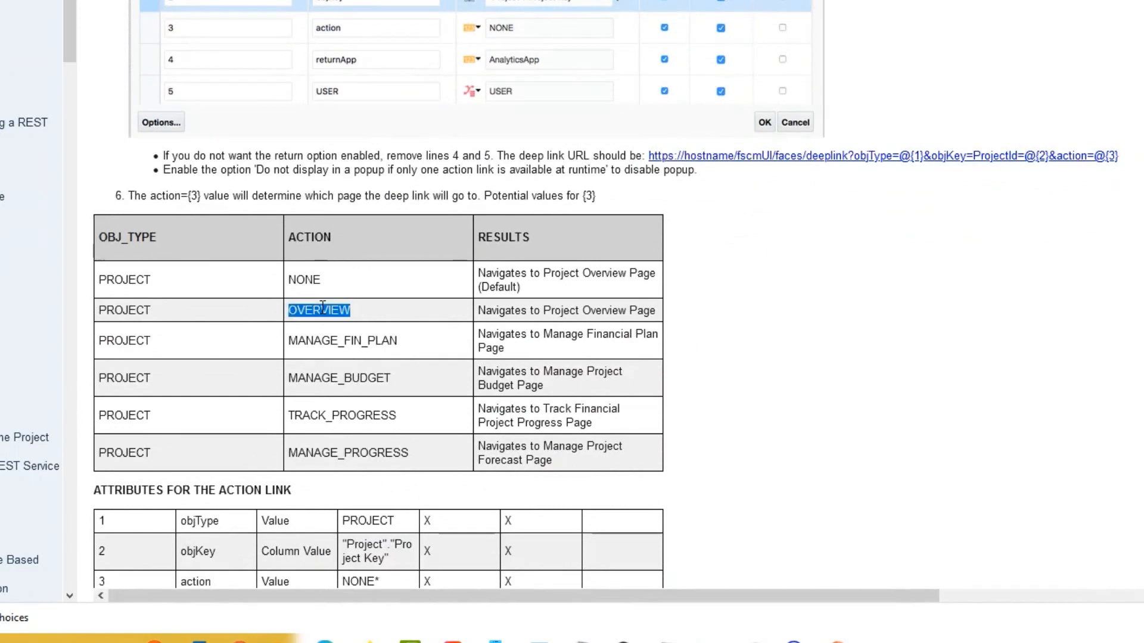
click(315, 306)
click(549, 305)
drag(664, 313, 479, 311)
click(762, 335)
key(alt+Tab)
text(OVERVIEW)
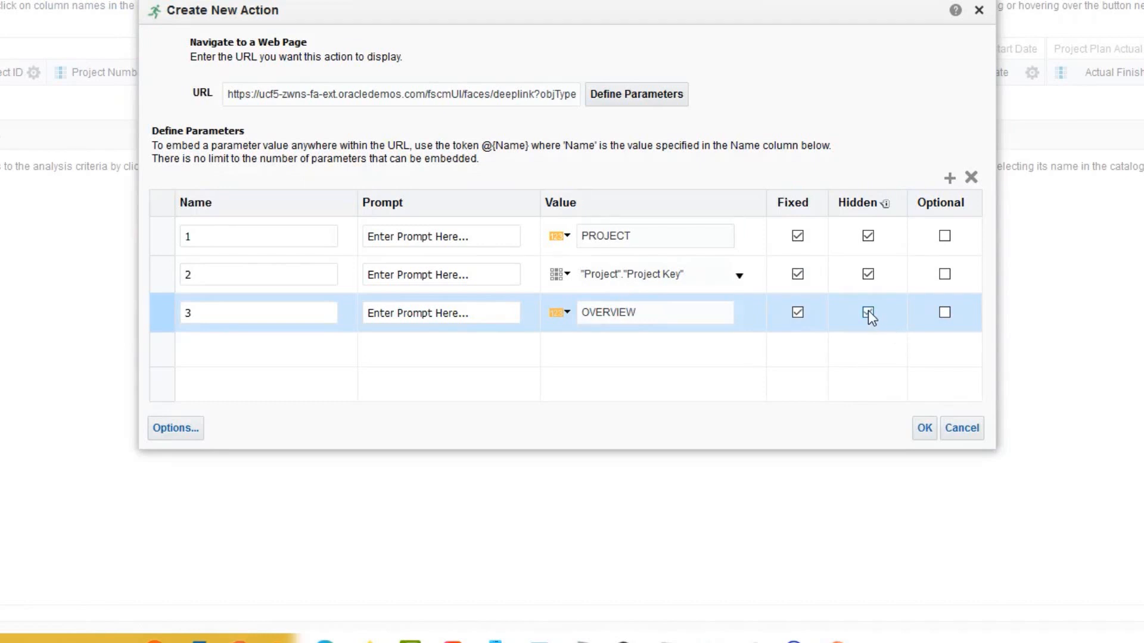
click(923, 429)
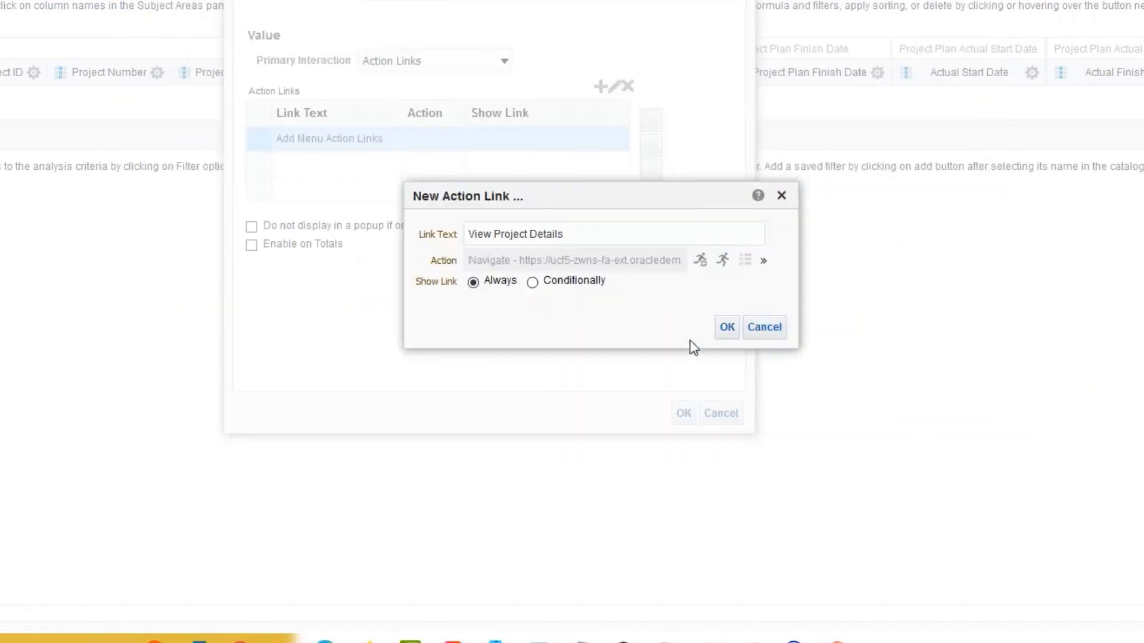
Set the View Project Details action to open in a new window and apply the link to the Project Number column
click(764, 262)
click(796, 274)
click(158, 425)
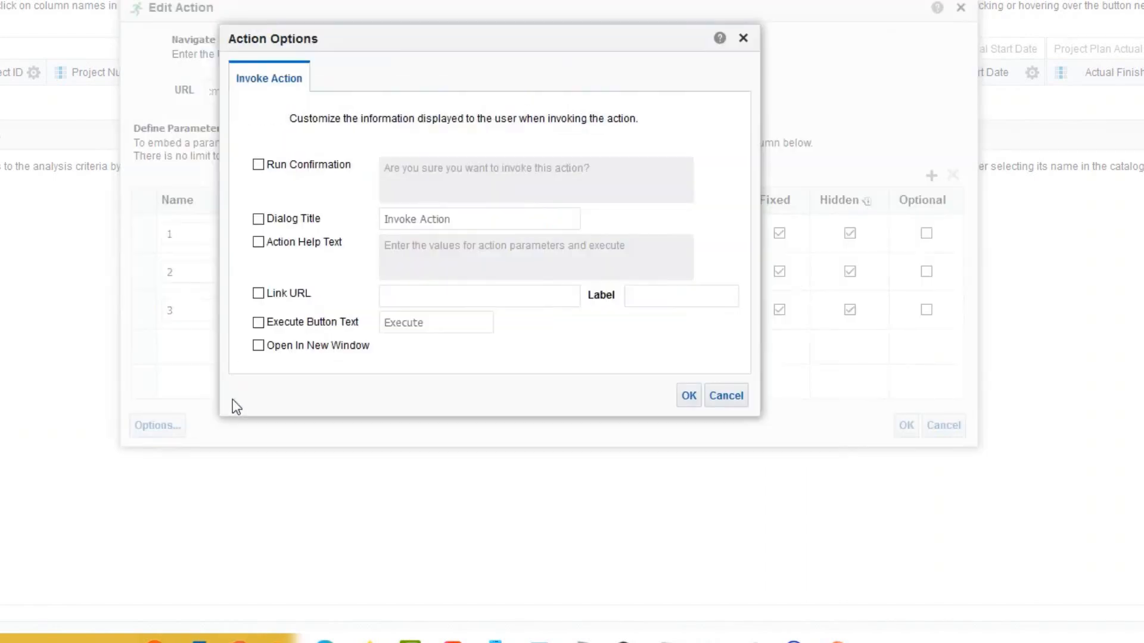
click(258, 346)
click(688, 396)
click(905, 425)
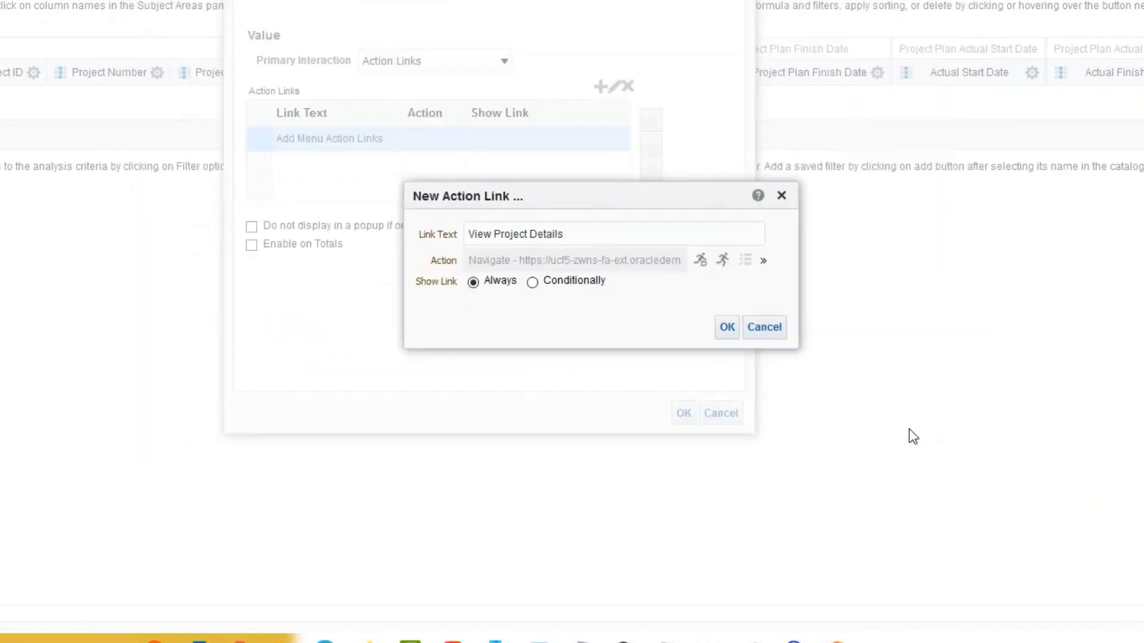
click(725, 327)
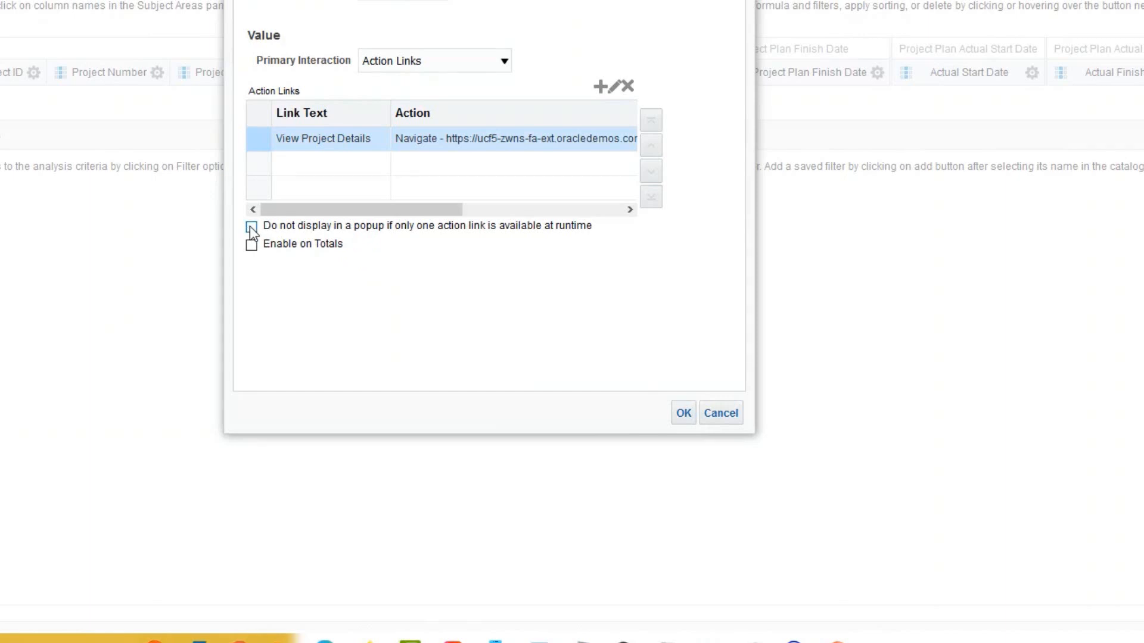
click(683, 414)
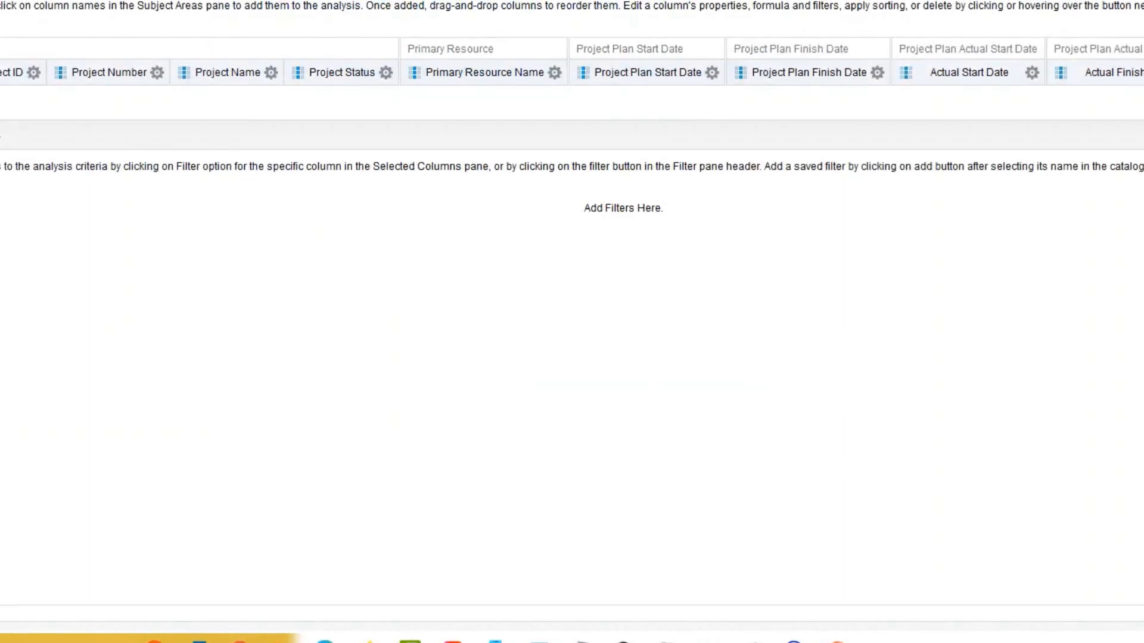
Save the analysis under the name Projects Analysis
click(1090, 105)
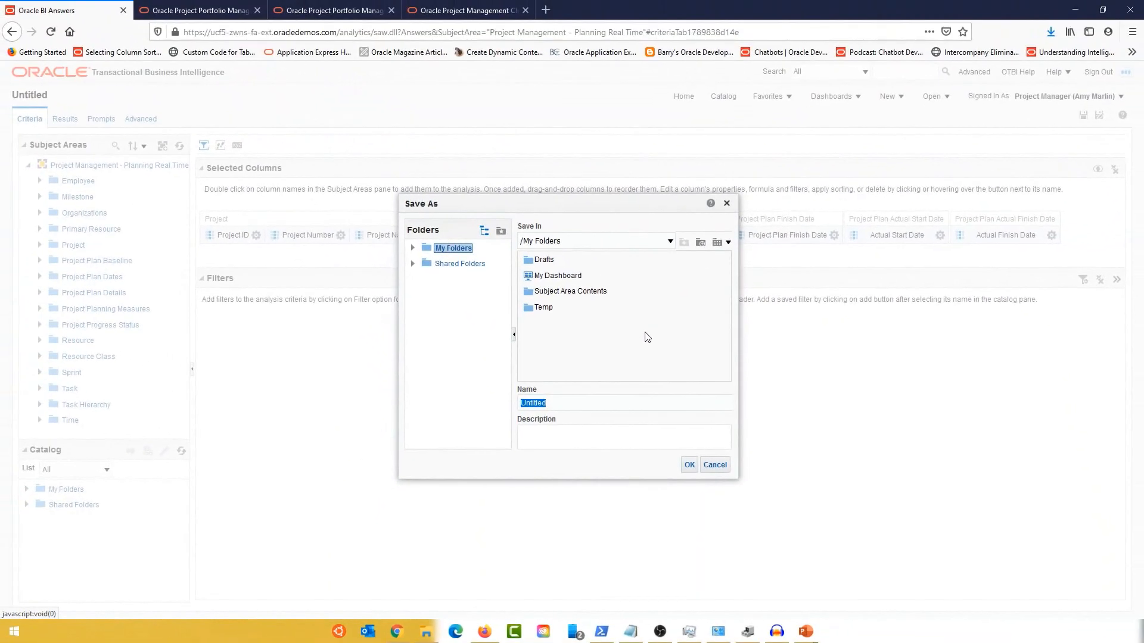
text(pR)
key(Return)
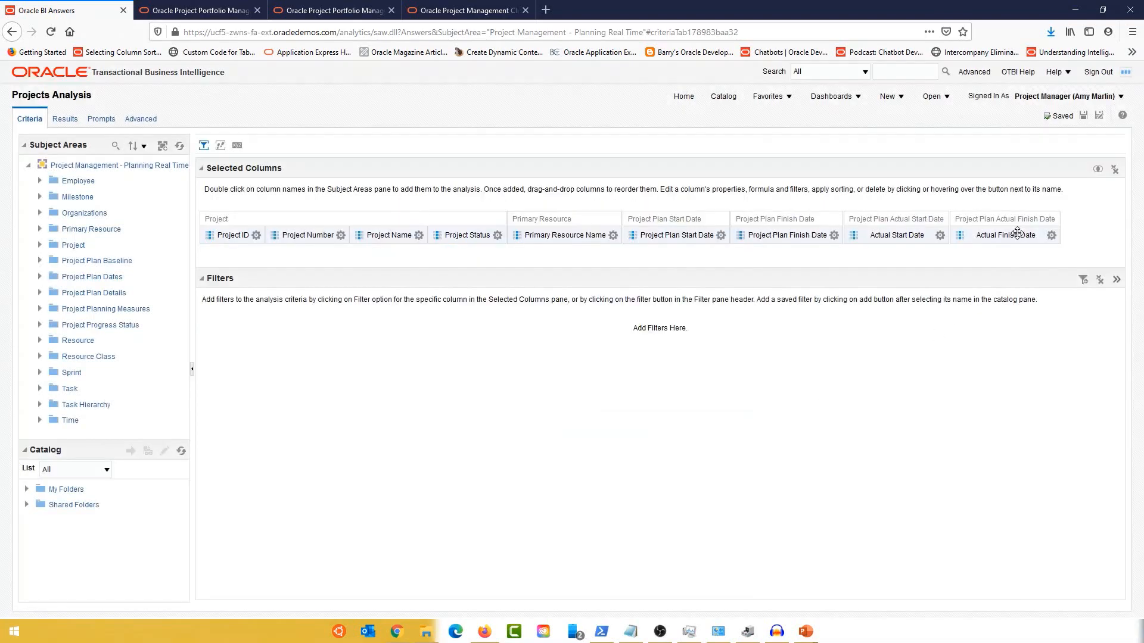
Open the saved Projects Analysis from the catalog, follow the first project number's link, and let the blocked pop-up through
click(723, 96)
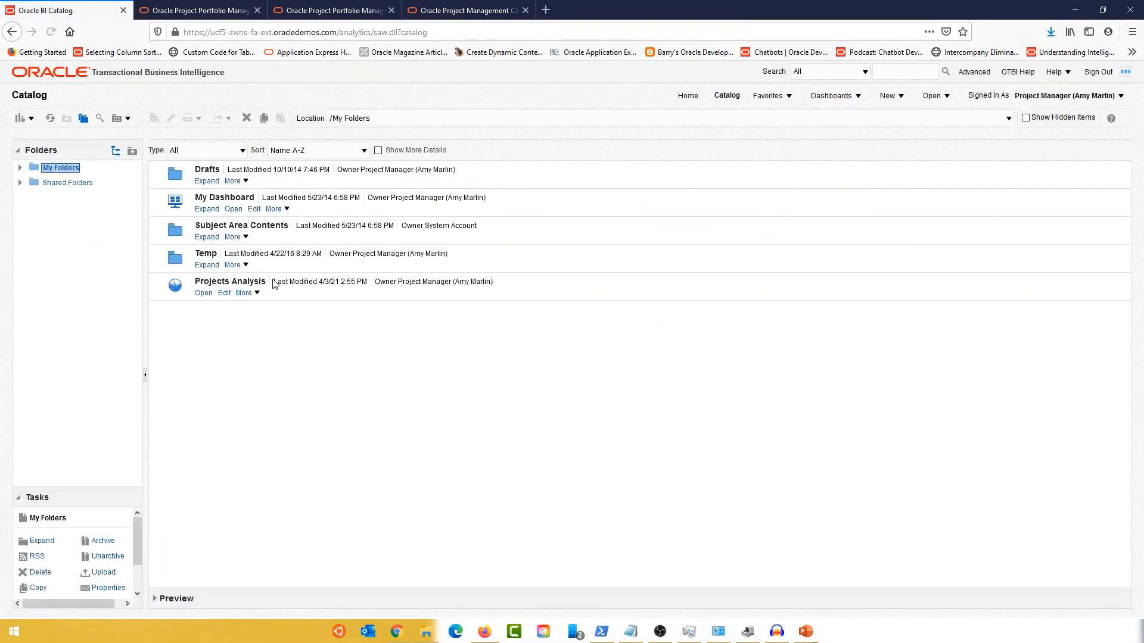
click(203, 293)
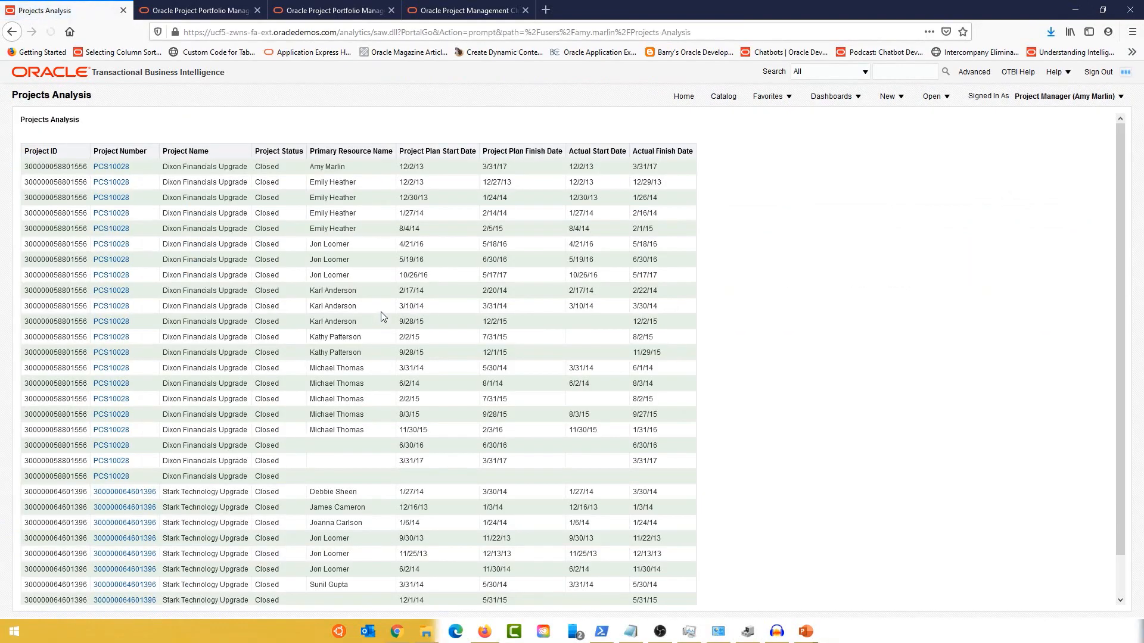
click(113, 167)
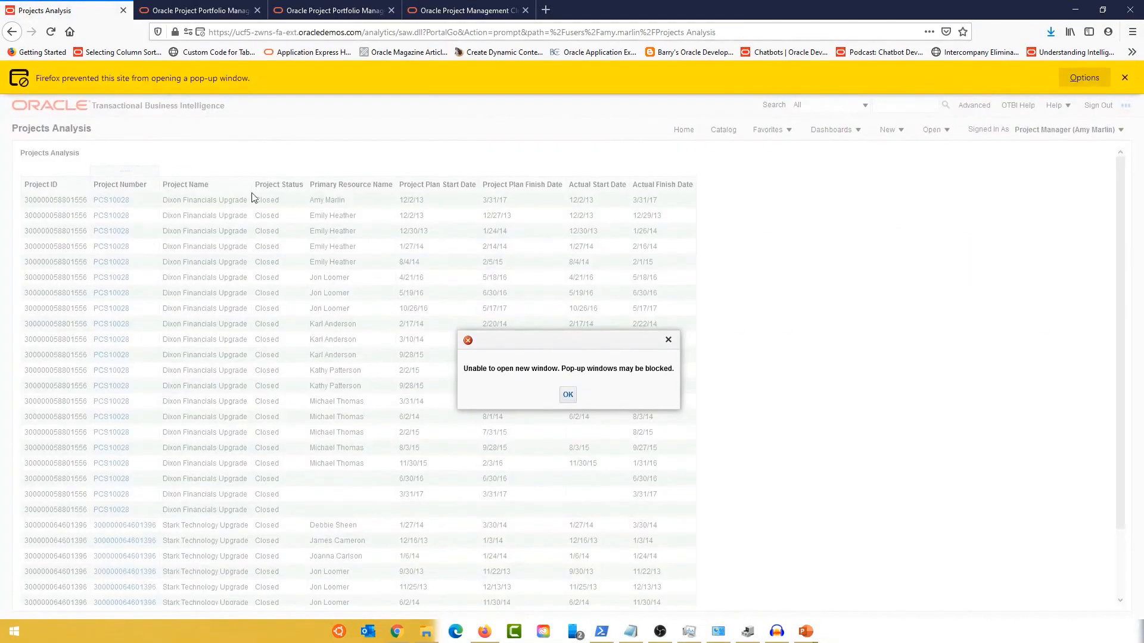
click(569, 395)
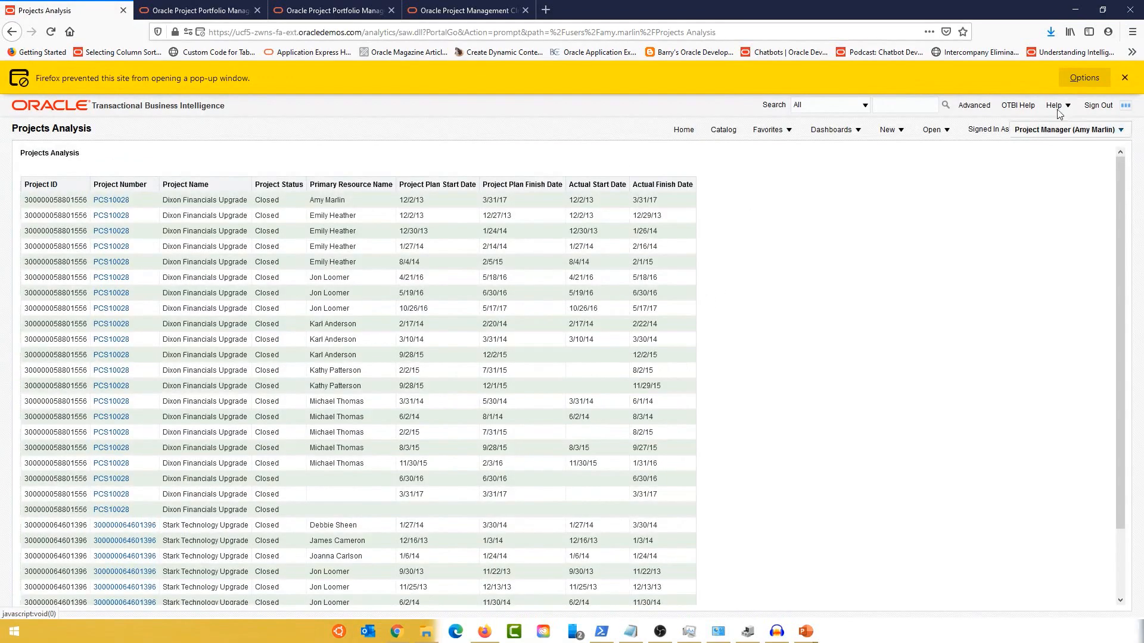
click(1094, 82)
click(1007, 136)
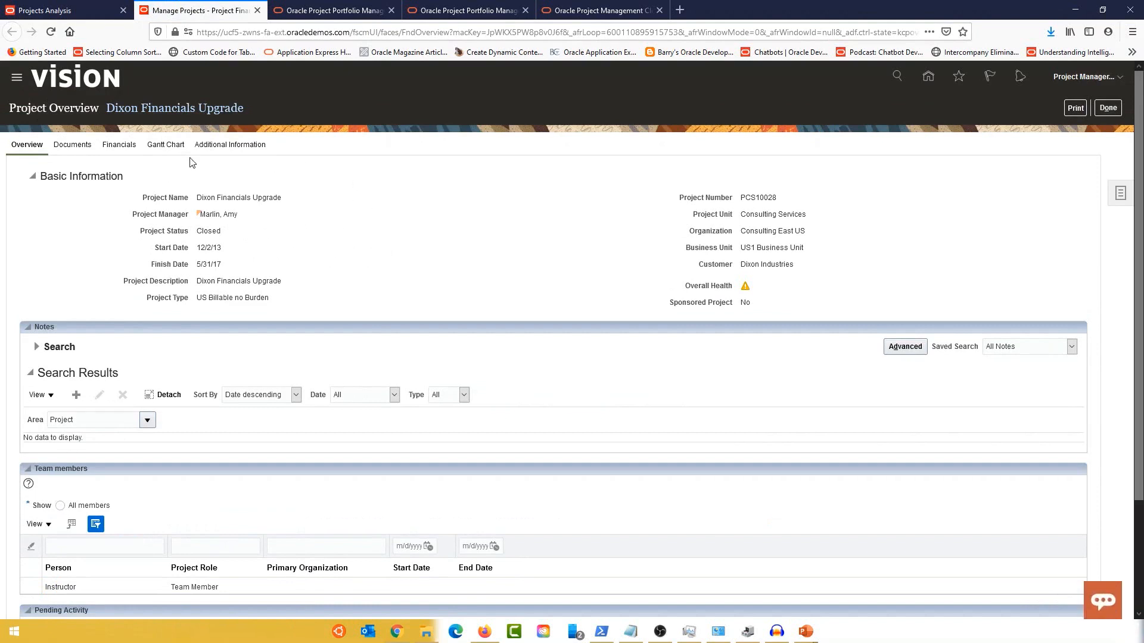
Compare the project number on the opened project overview page with the one linked in the analysis
double_click(749, 199)
click(83, 18)
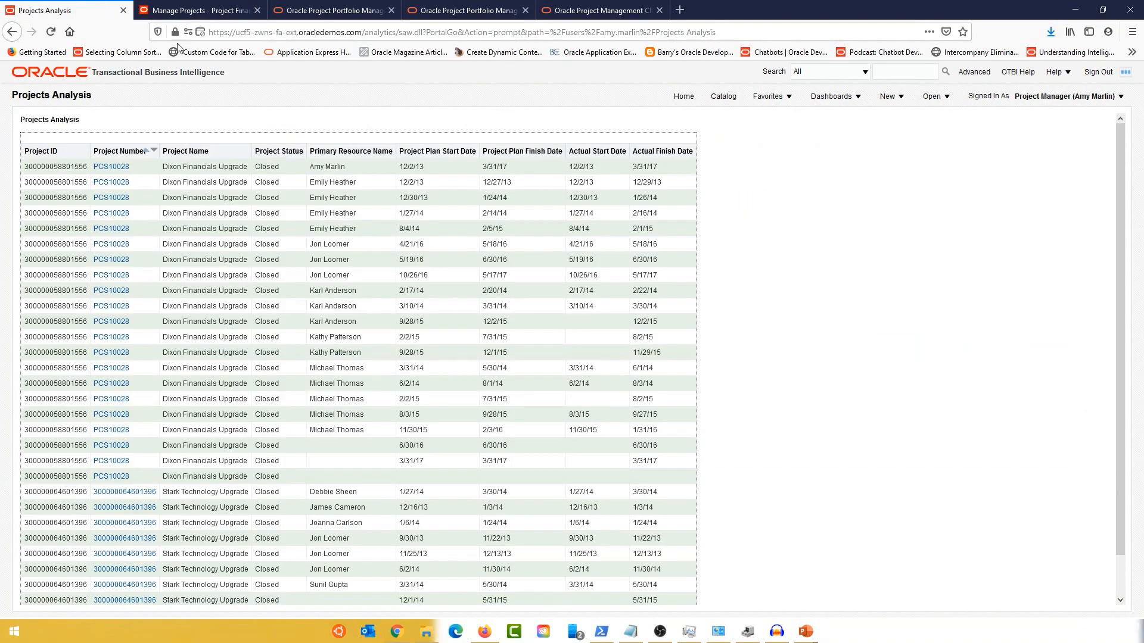
click(185, 16)
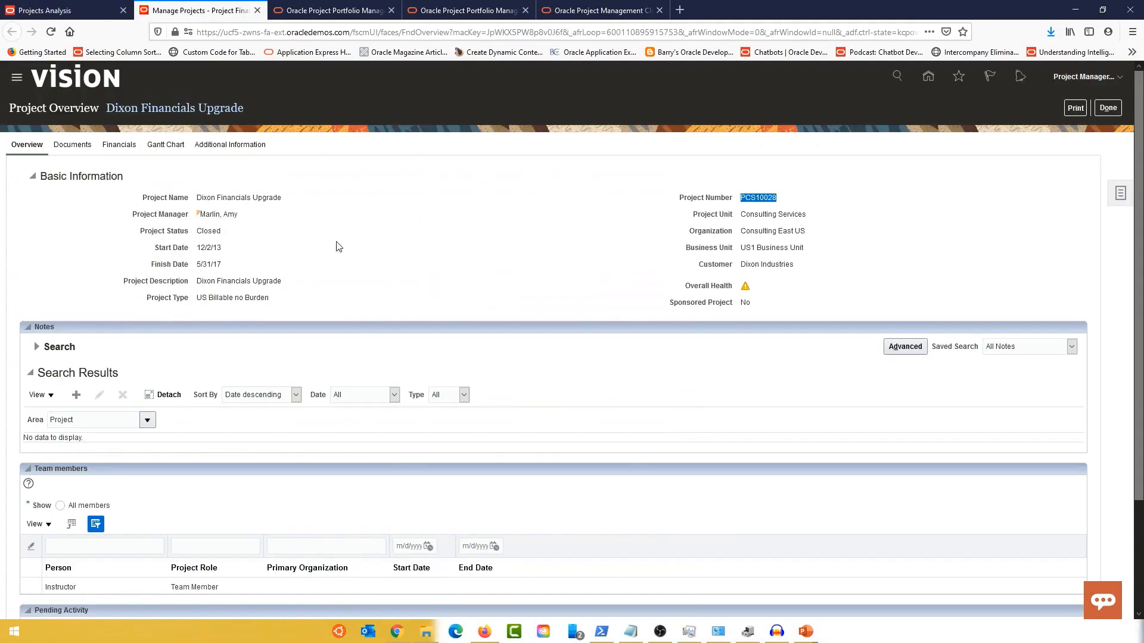
Reopen Projects Analysis for editing and bring up the interaction properties of the Project Number column
click(87, 15)
scroll(86, 522, down, 1)
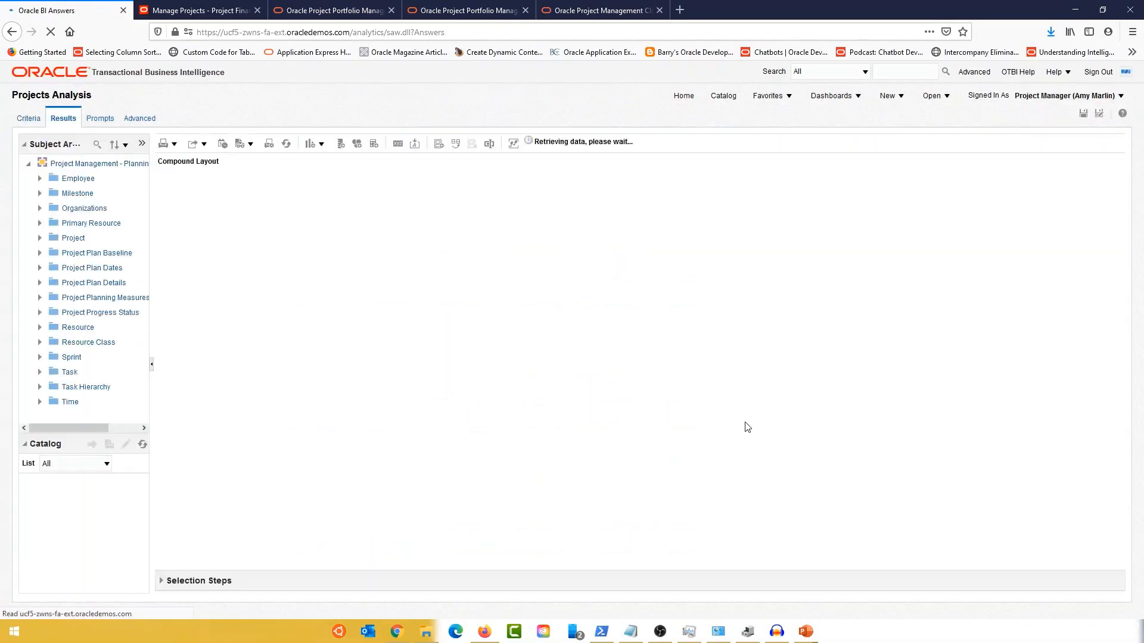
click(31, 121)
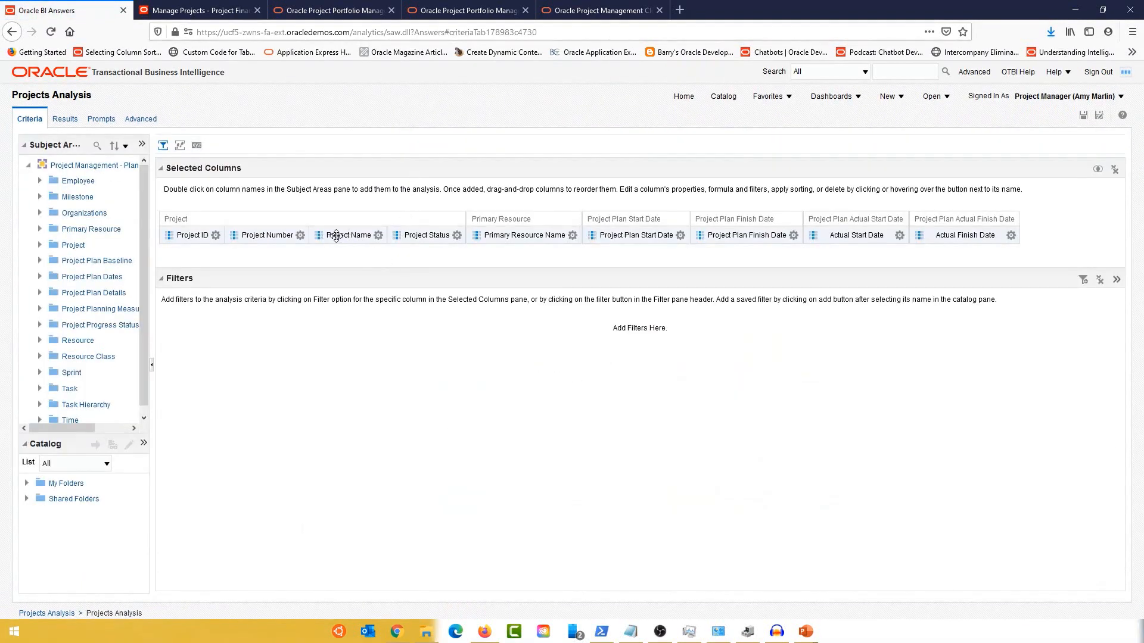
click(300, 235)
click(325, 285)
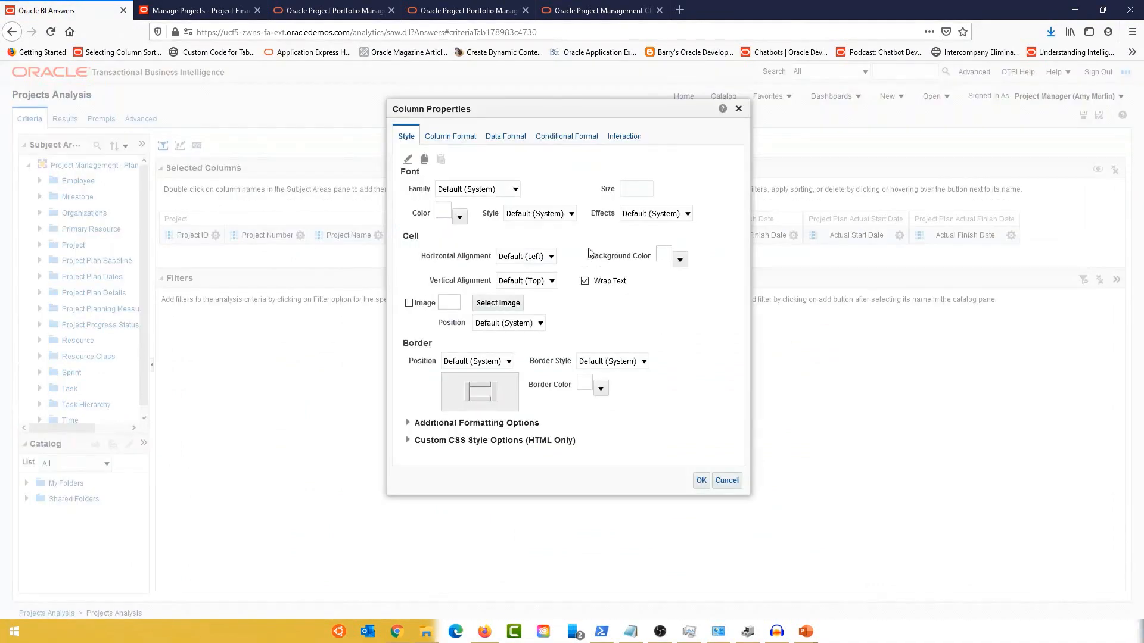
click(623, 136)
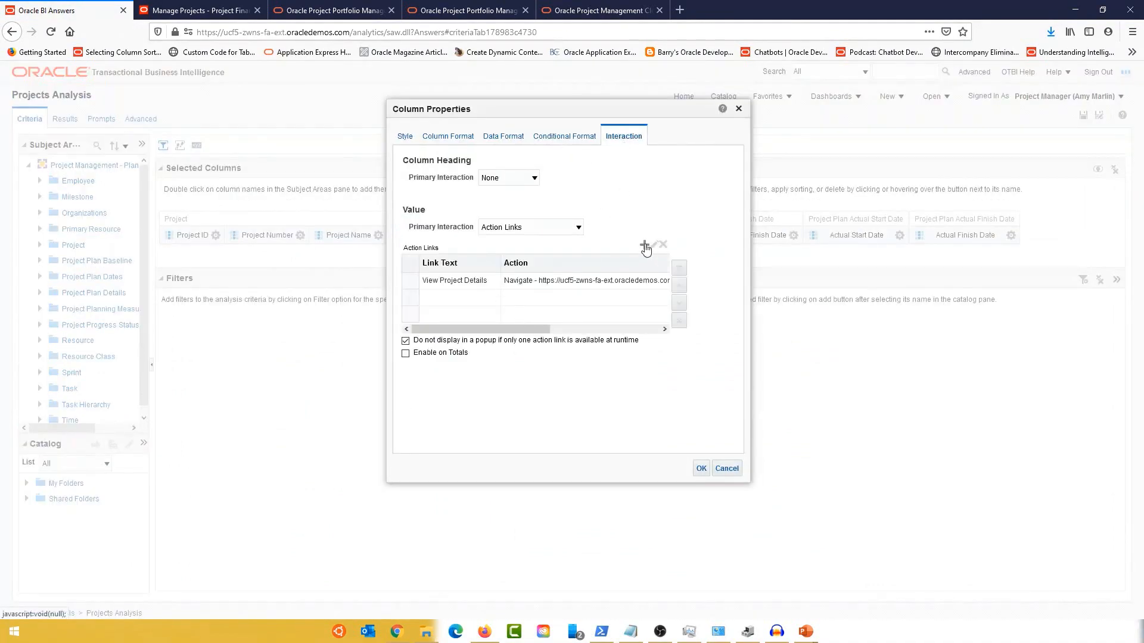
Add a second action link named Manage Project Plan with a new Navigate to a Web Page action
click(644, 247)
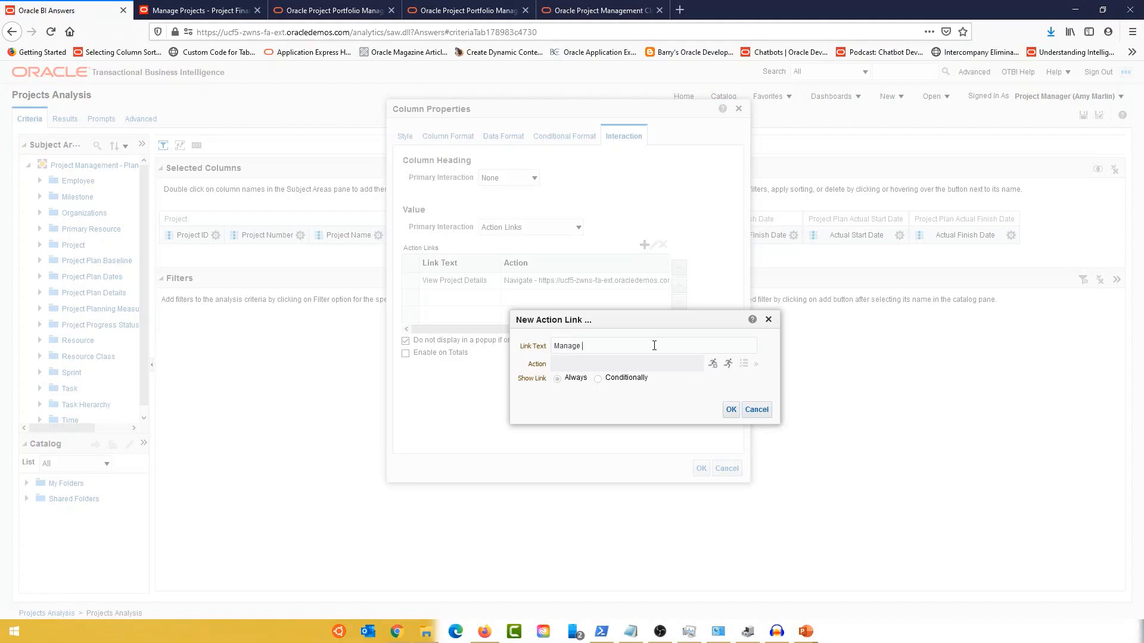
text(ject Plan)
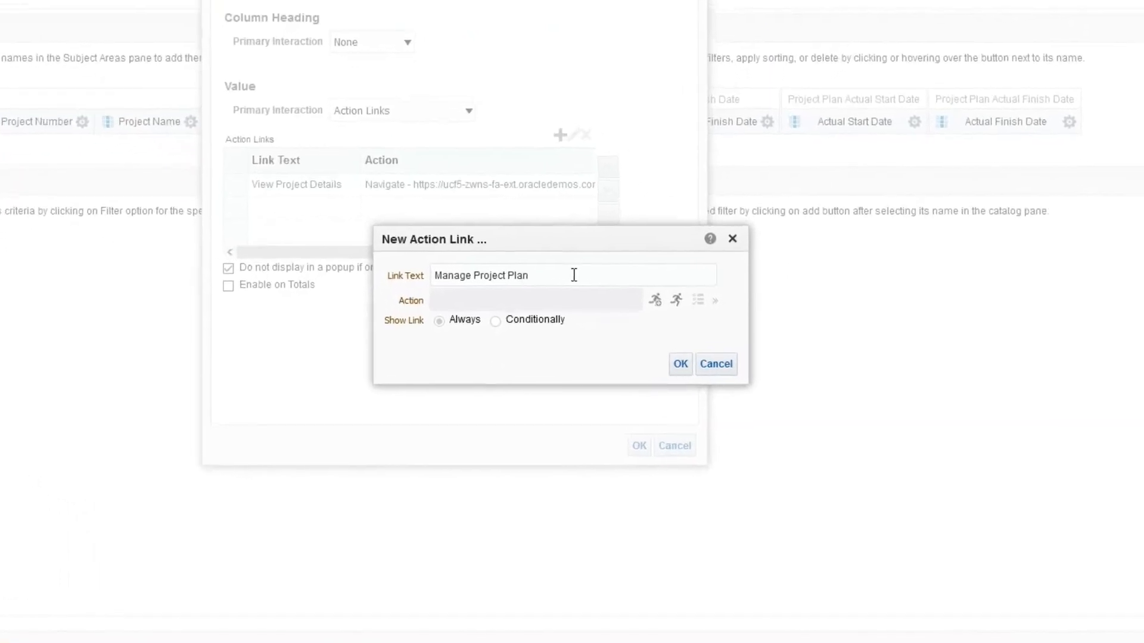
click(640, 285)
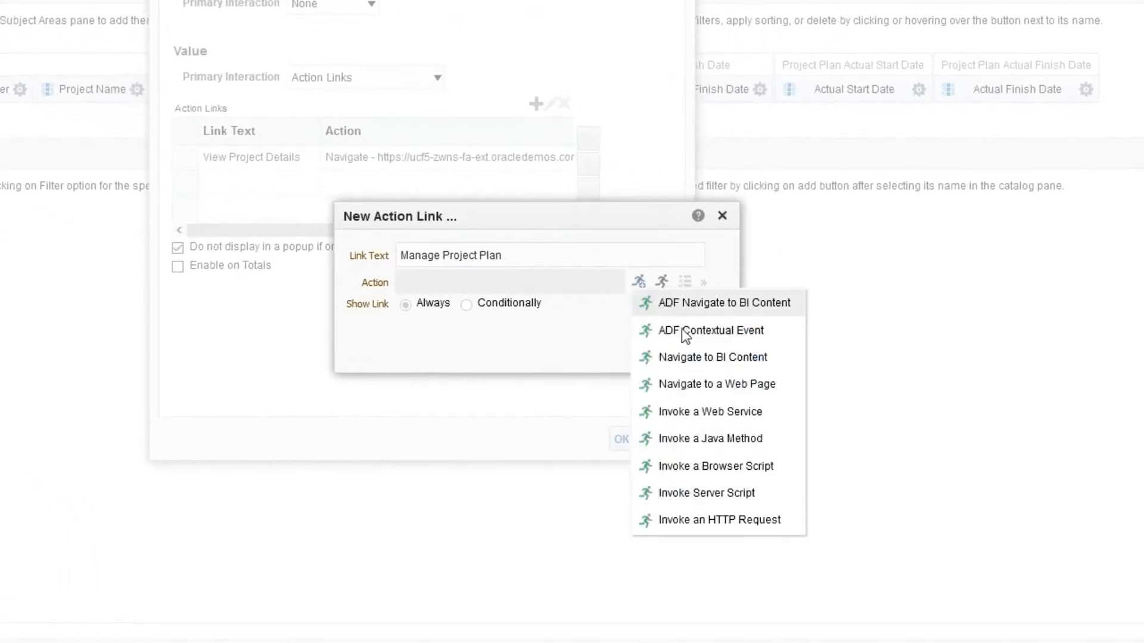
click(709, 382)
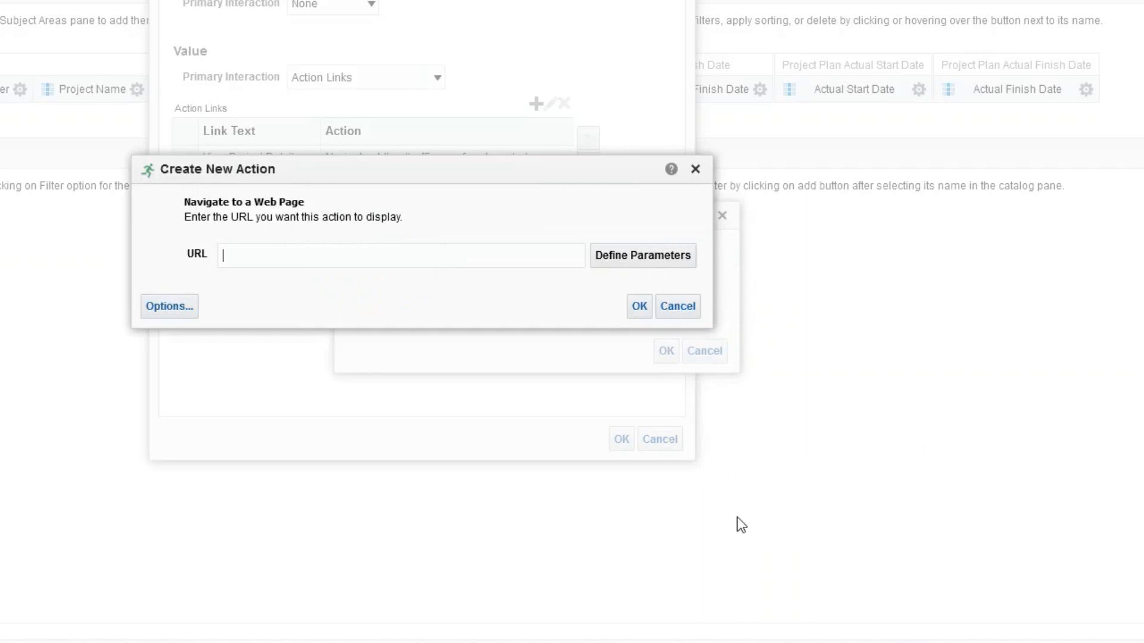
Copy the documented deep link URL without the return option and paste it as the new action's URL
key(alt+Tab)
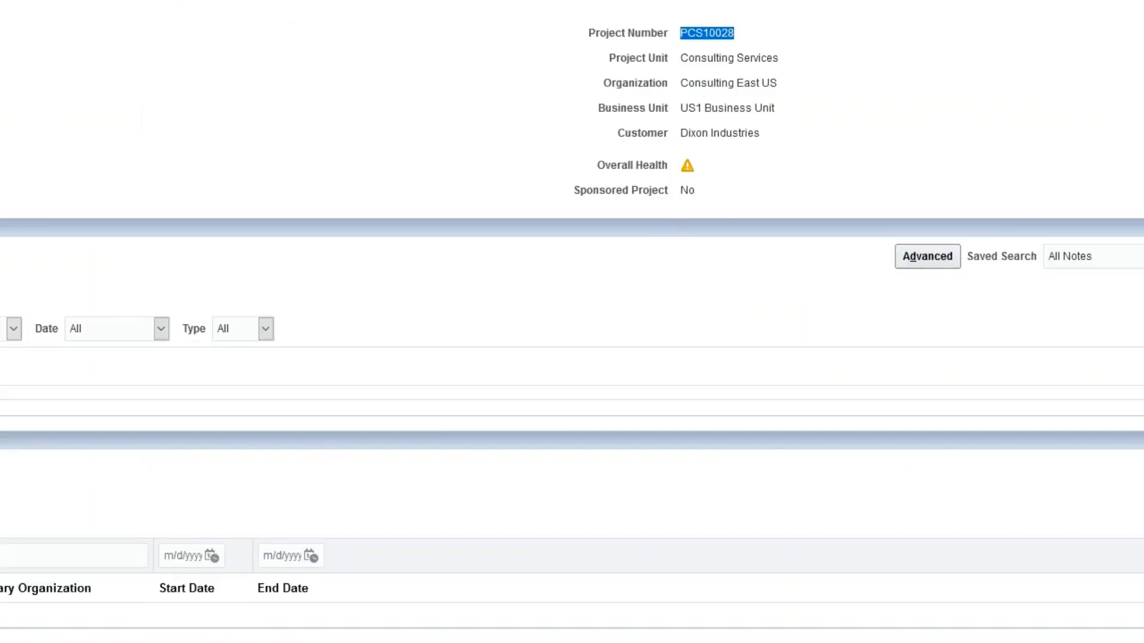
key(alt+Tab)
drag(1099, 184, 582, 176)
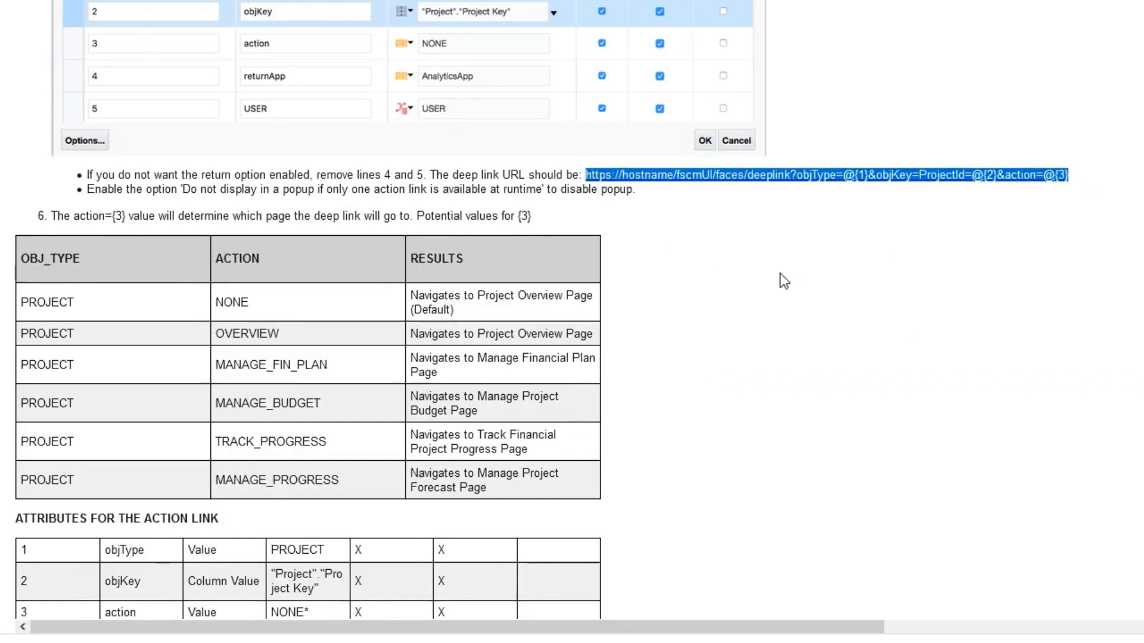
key(alt+Tab)
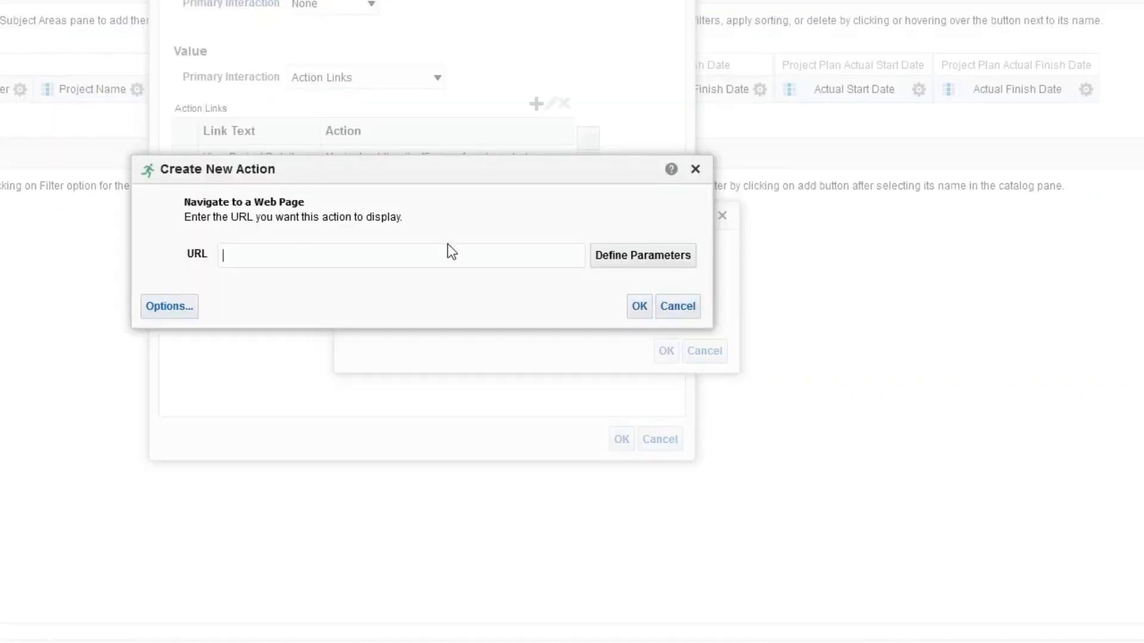
key(ctrl+v)
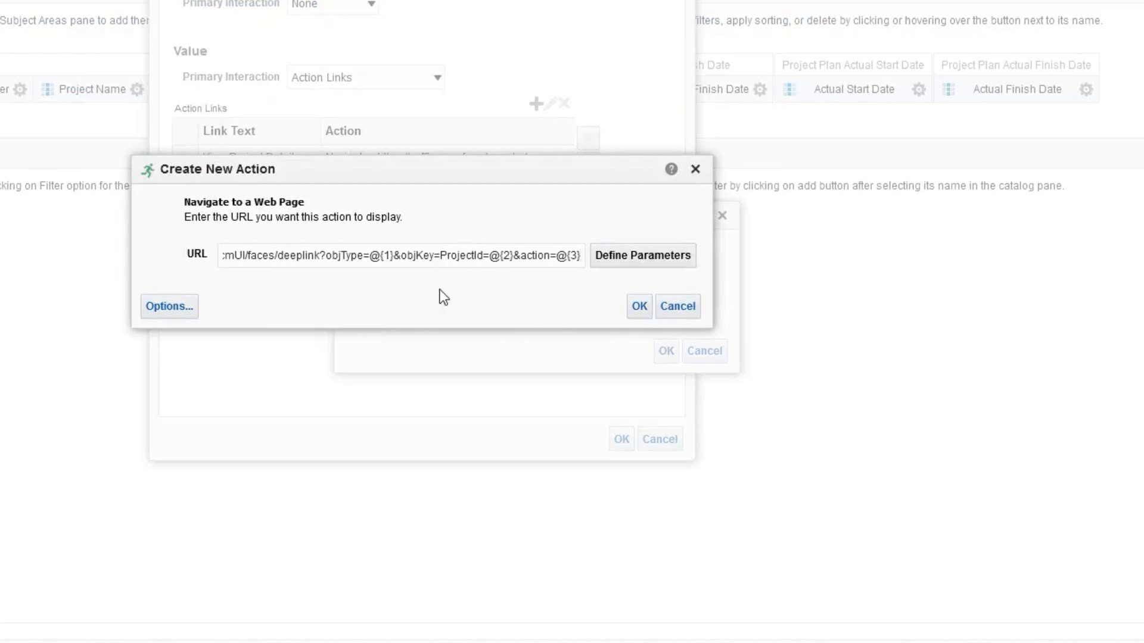
key(ctrl+l)
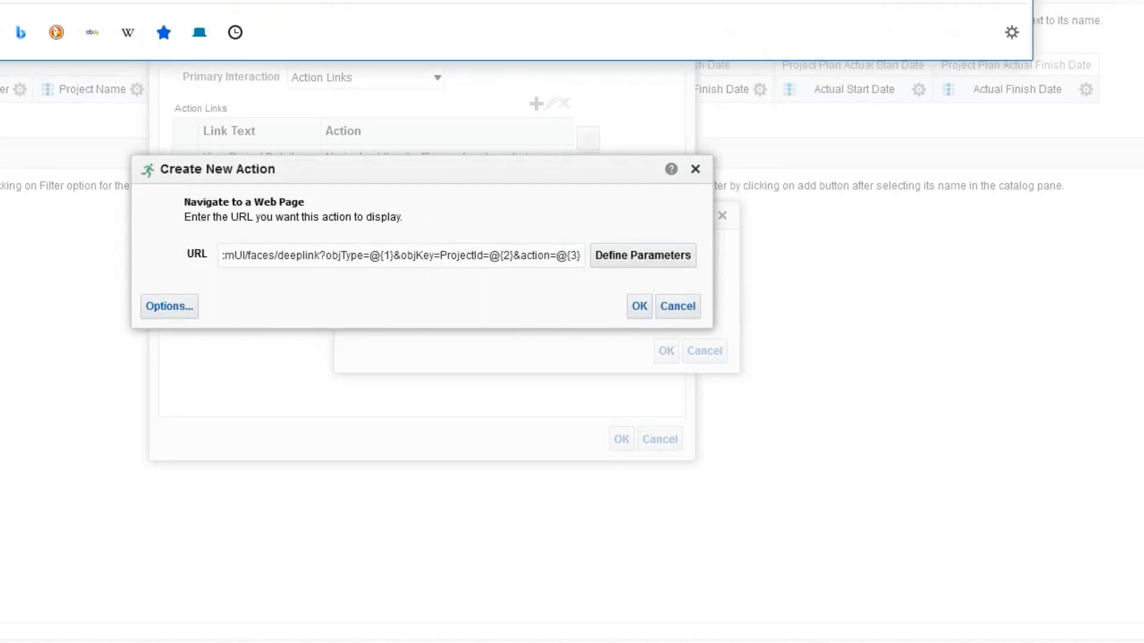
click(310, 270)
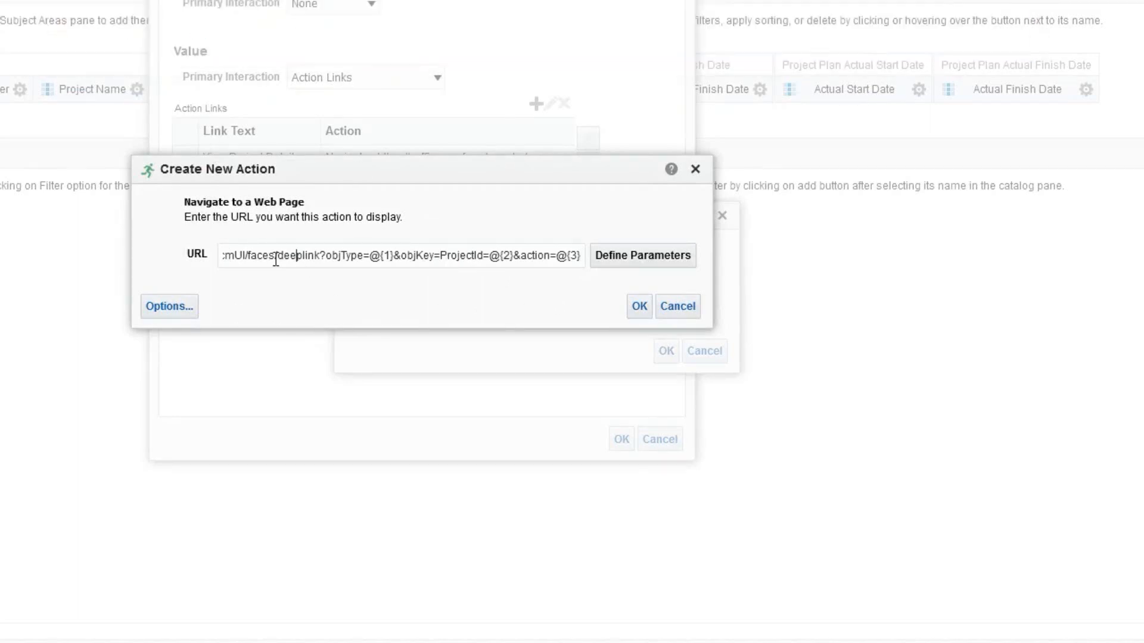
key(Home)
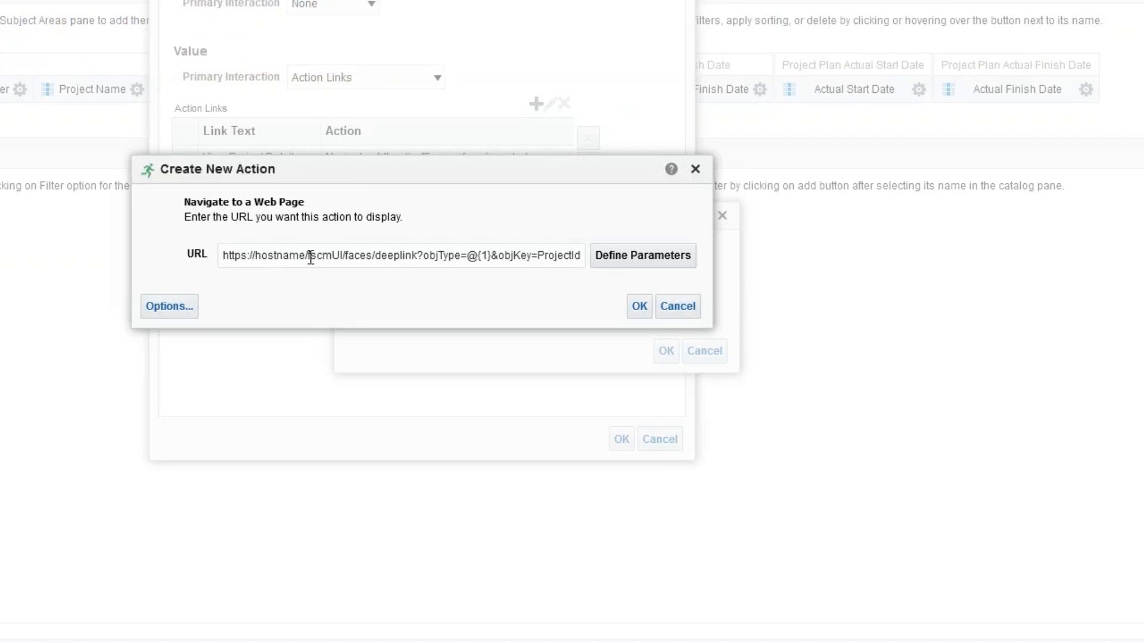
drag(305, 256, 173, 247)
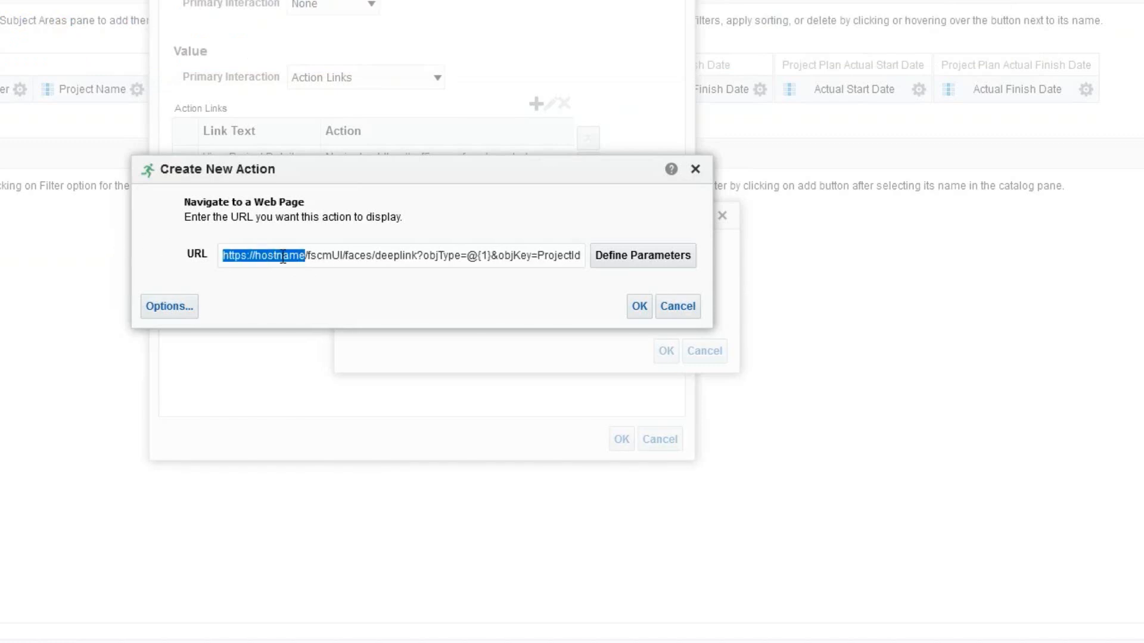
text(https://ucf5-zwns-fa-ext.oracledemos.com)
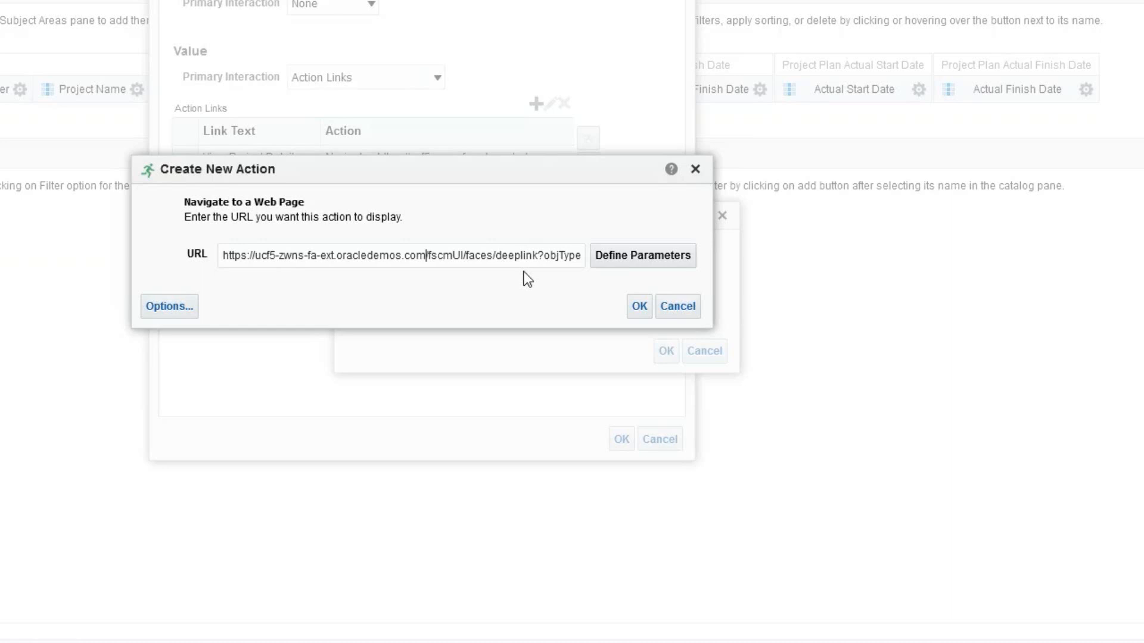
Define URL parameter 1 with the value PROJECT, fixed and hidden
click(643, 256)
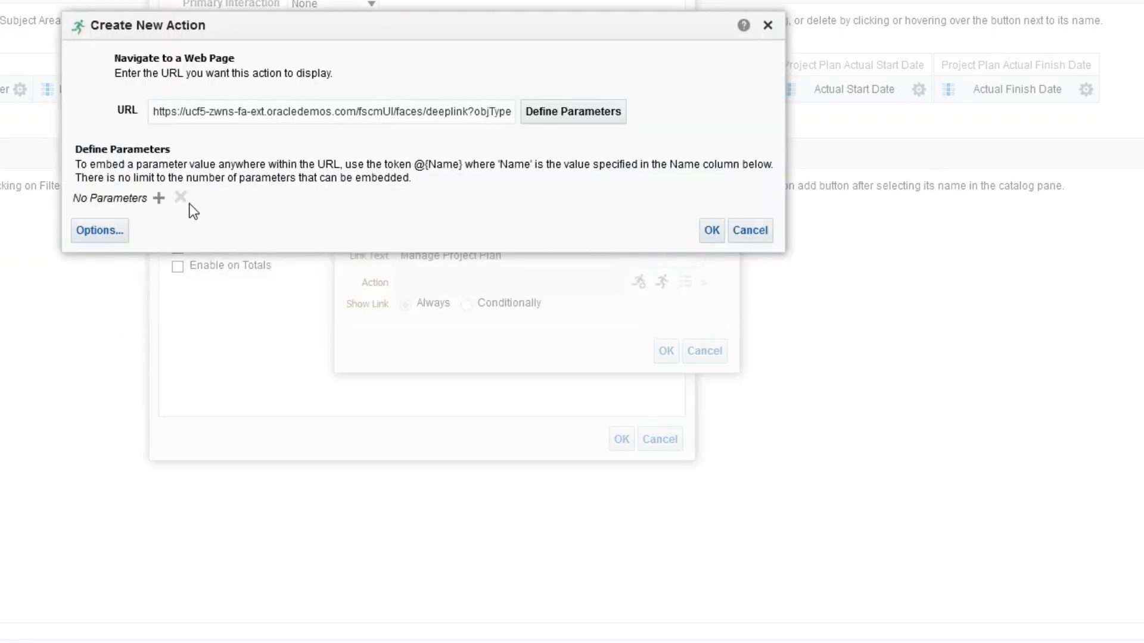
click(158, 198)
click(584, 254)
text(PROJECT)
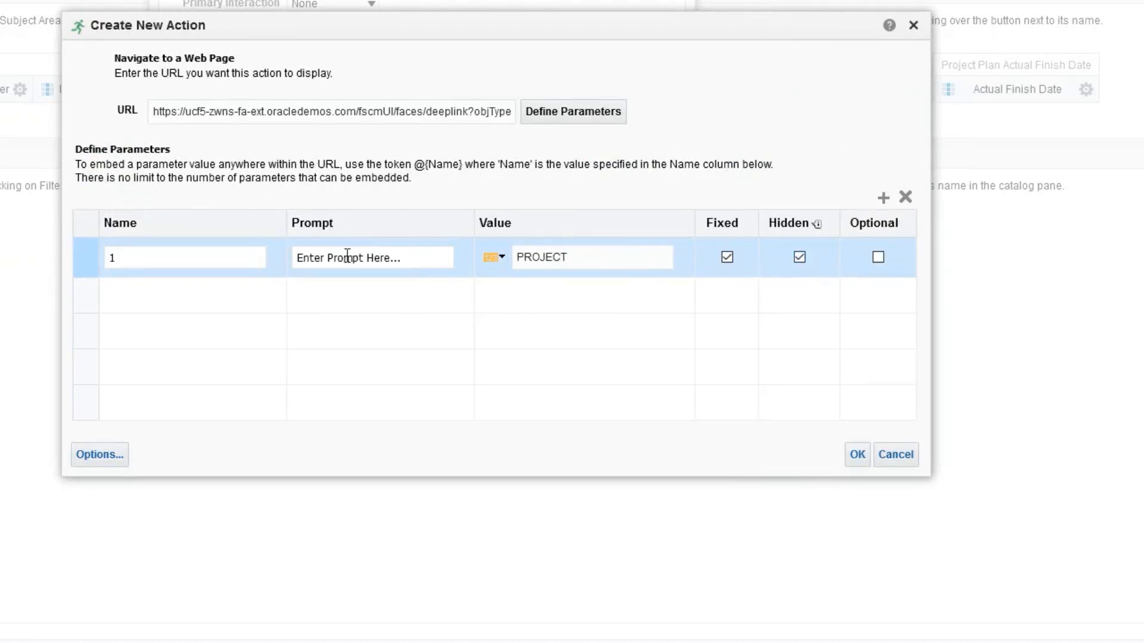
Add URL parameter 2 as a column value taken from "Project"."Project Key", fixed and hidden
click(883, 198)
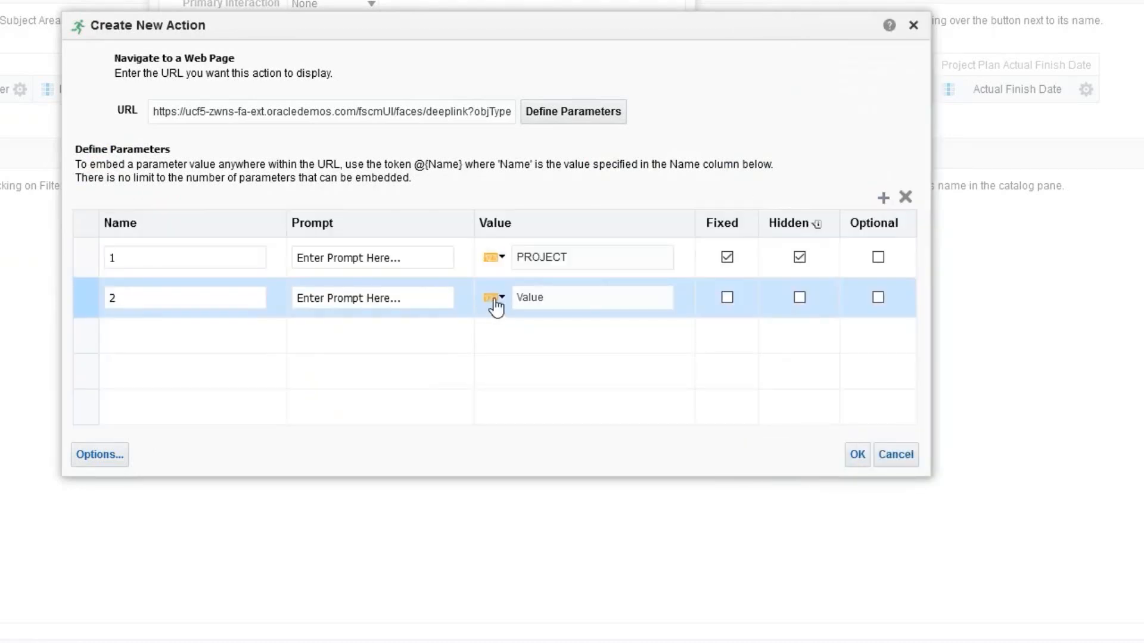
click(495, 298)
click(537, 390)
click(679, 300)
click(614, 316)
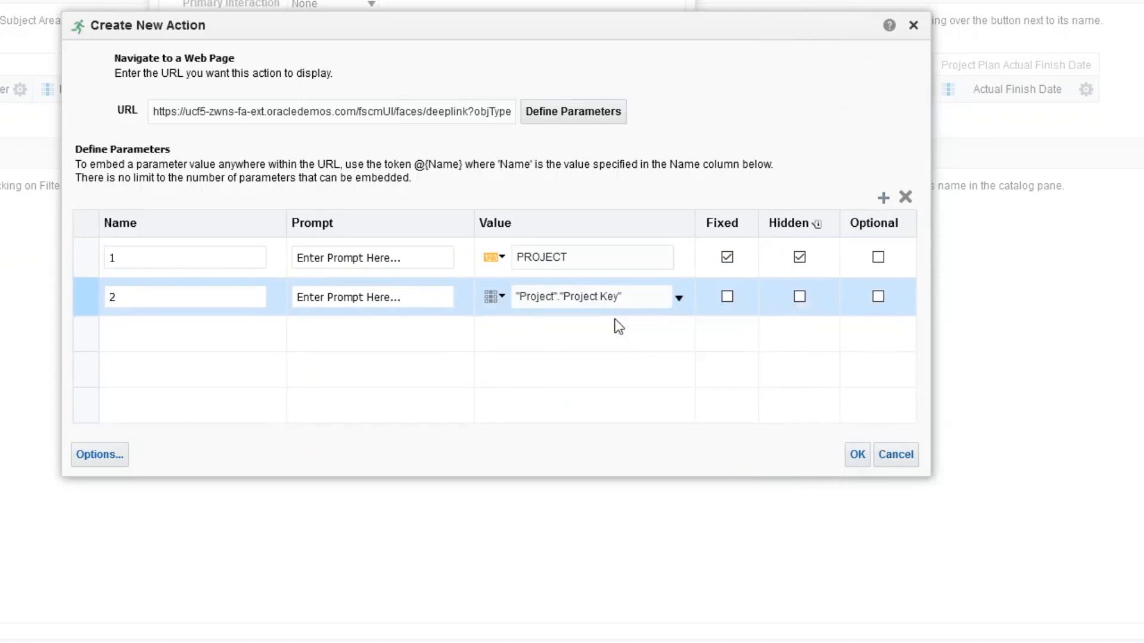
Add URL parameter 3 with the value MAN_FIN_PLAN, fixed and hidden
click(883, 198)
click(562, 337)
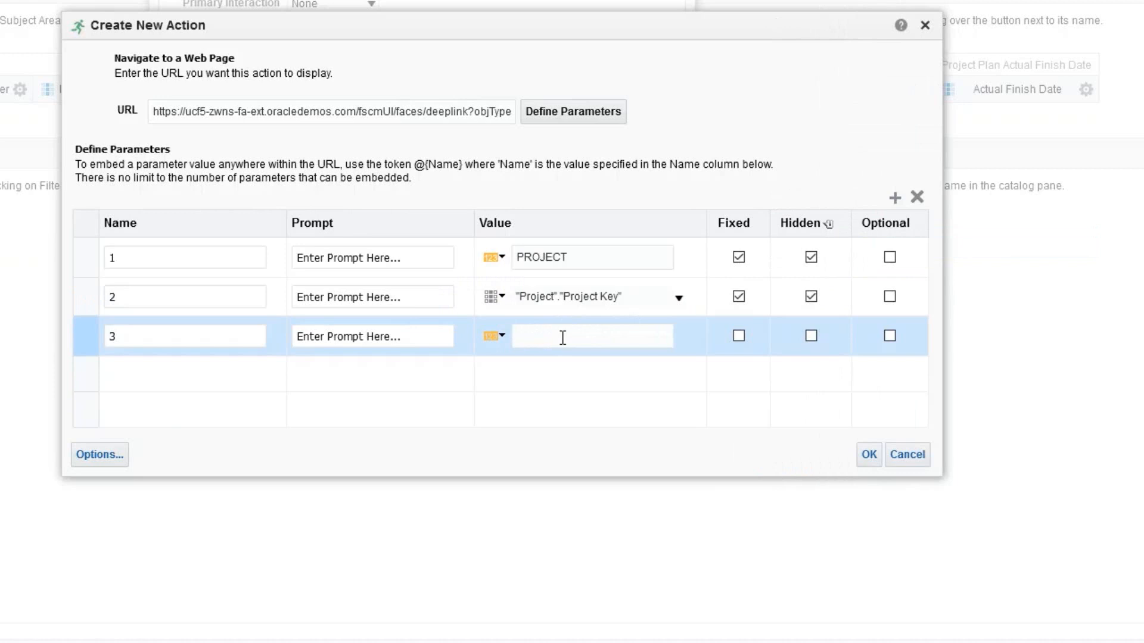
key(BackSpace)
key(BackSpace)
text(MANG_)FFIN_PLAN)
click(810, 336)
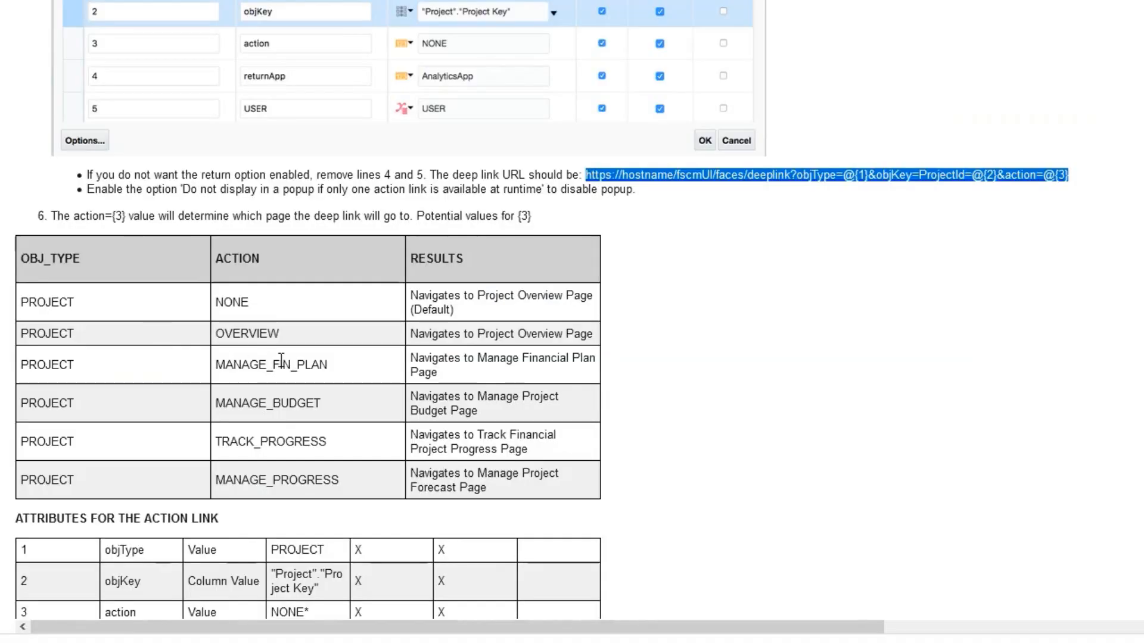
Correct URL parameter 3 to MANAGE_FIN_PLAN, as listed in the deep link documentation, and confirm the Manage Project Plan action link and column properties
drag(216, 365, 328, 364)
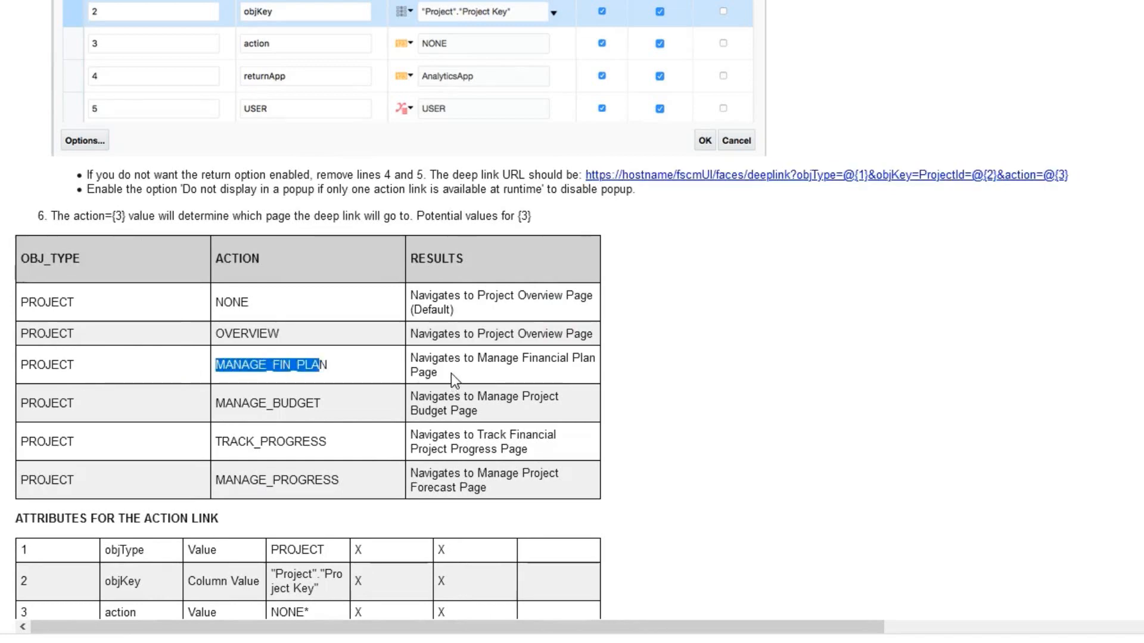
drag(451, 374, 420, 360)
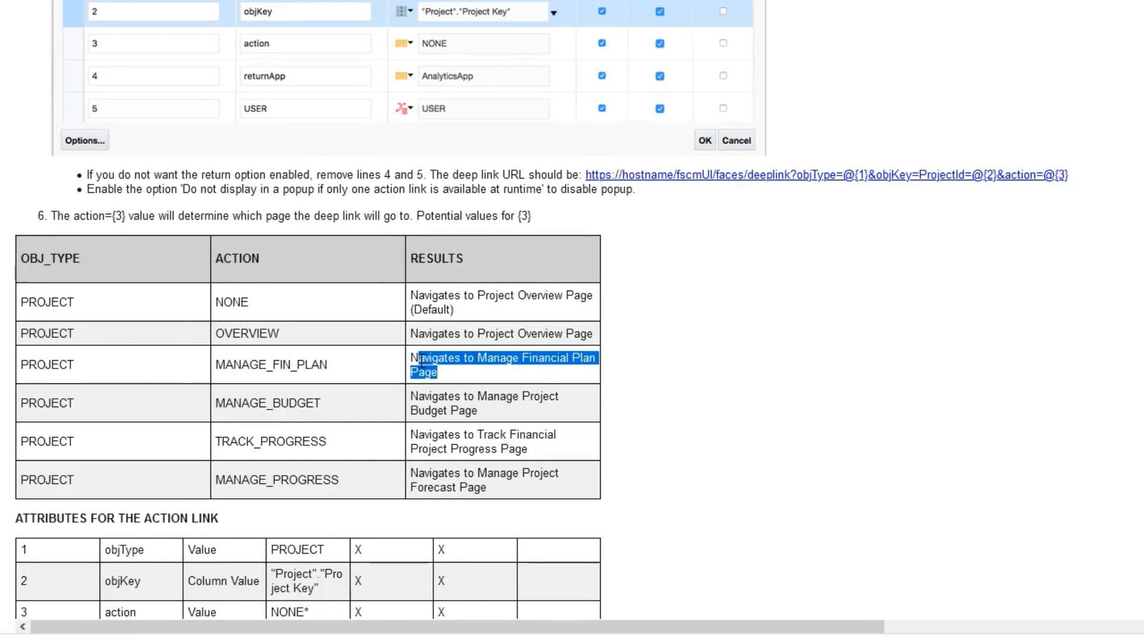
click(466, 370)
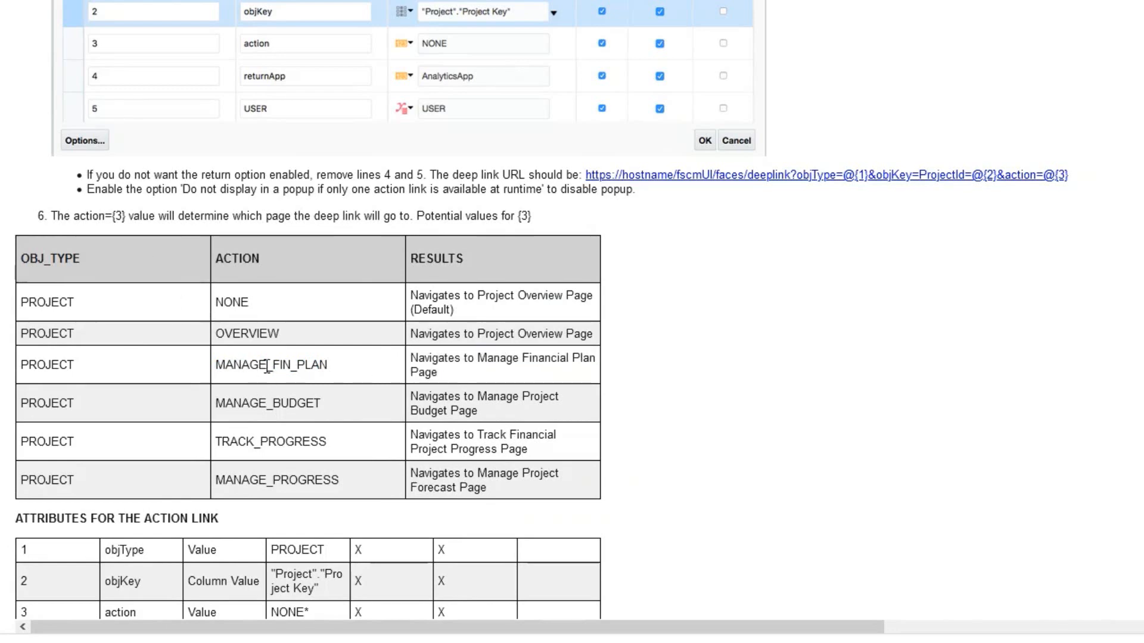
drag(265, 365, 218, 364)
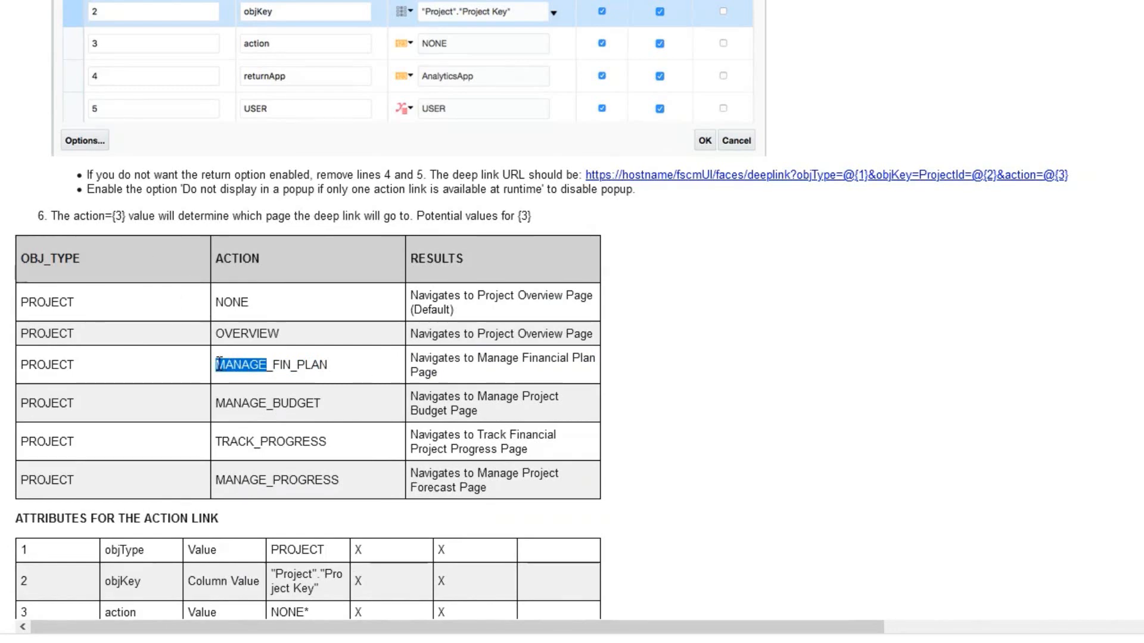
click(244, 1)
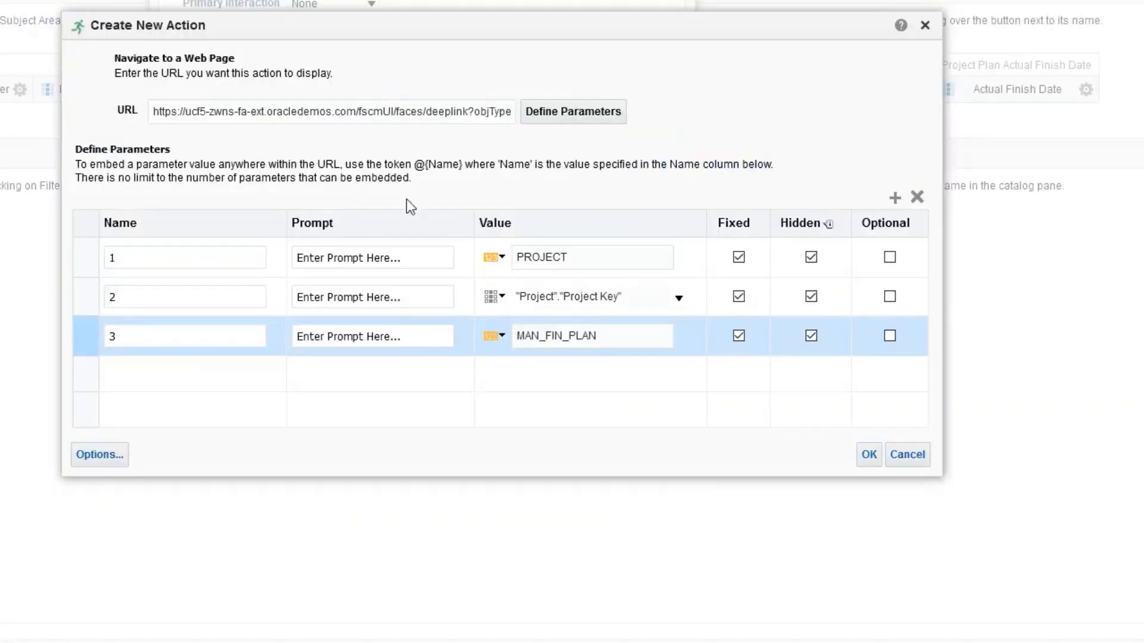
click(535, 339)
text(AGE)
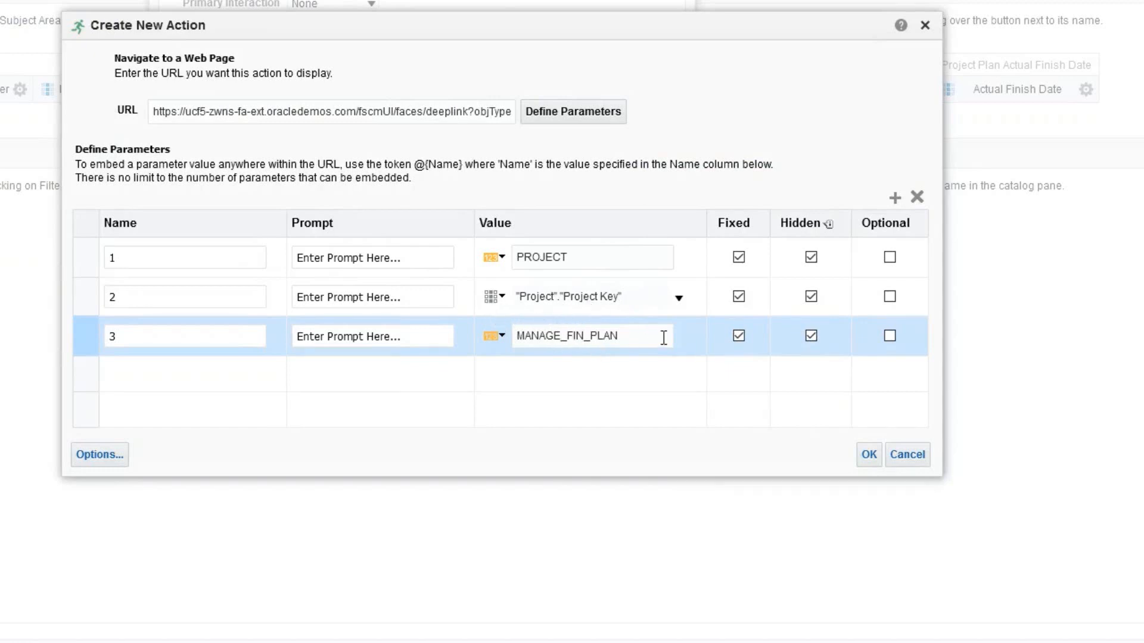
click(879, 455)
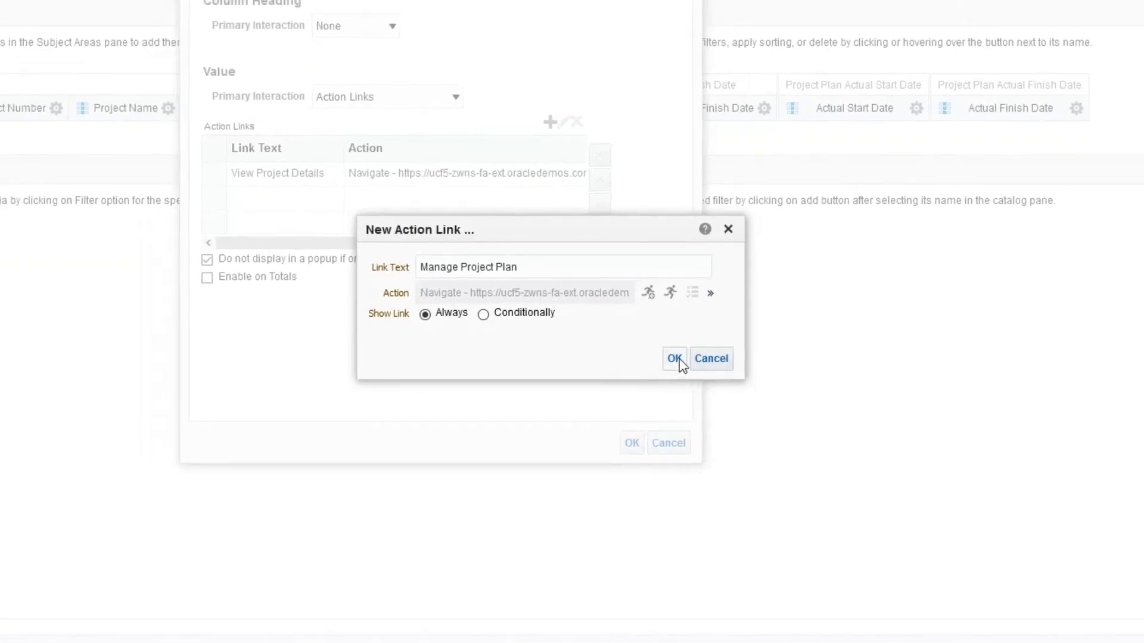
click(678, 359)
click(630, 442)
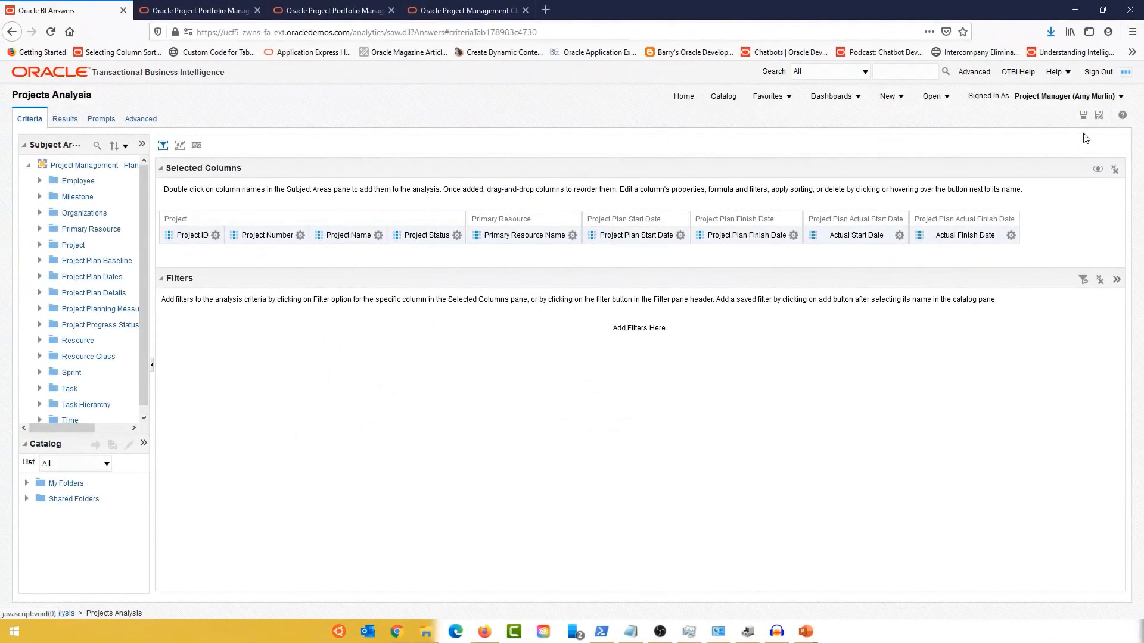
Save the Projects Analysis, open it from the catalog, and follow the Manage Project Plan link of project PCS10028
click(1082, 115)
click(725, 98)
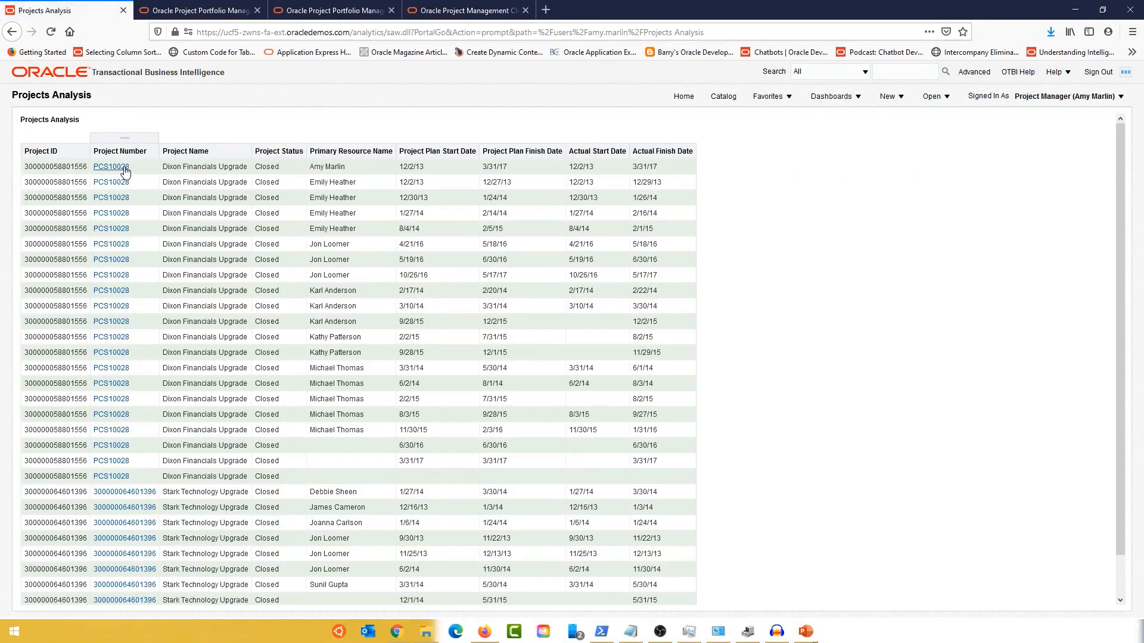
click(125, 169)
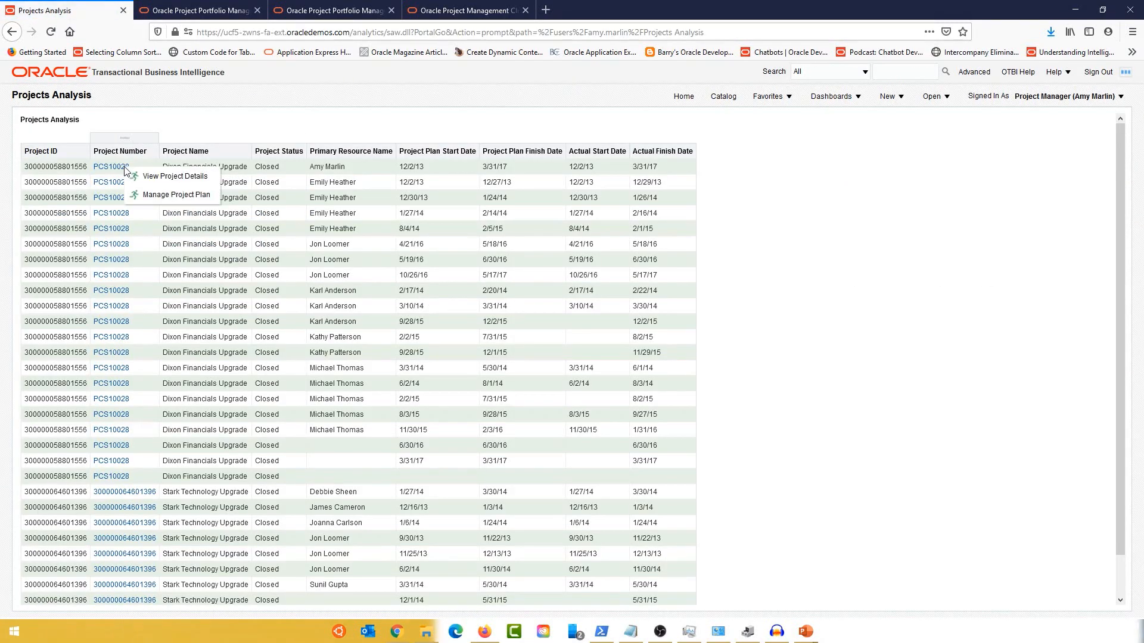
click(182, 197)
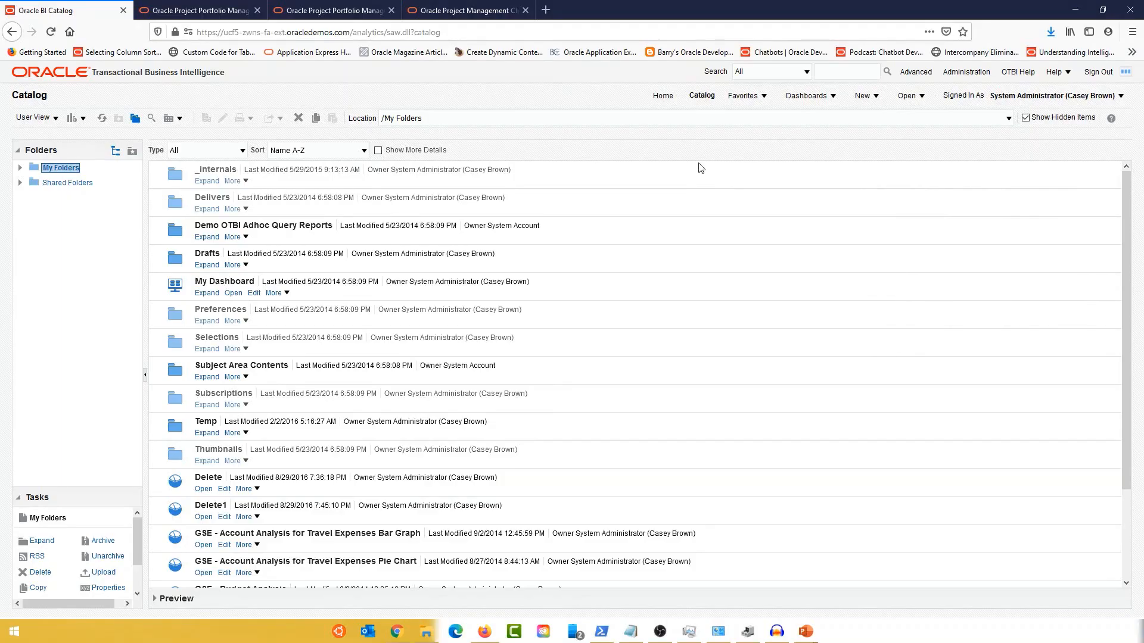
Create a new analysis on the Procurement - Purchasing Real Time subject area
click(865, 96)
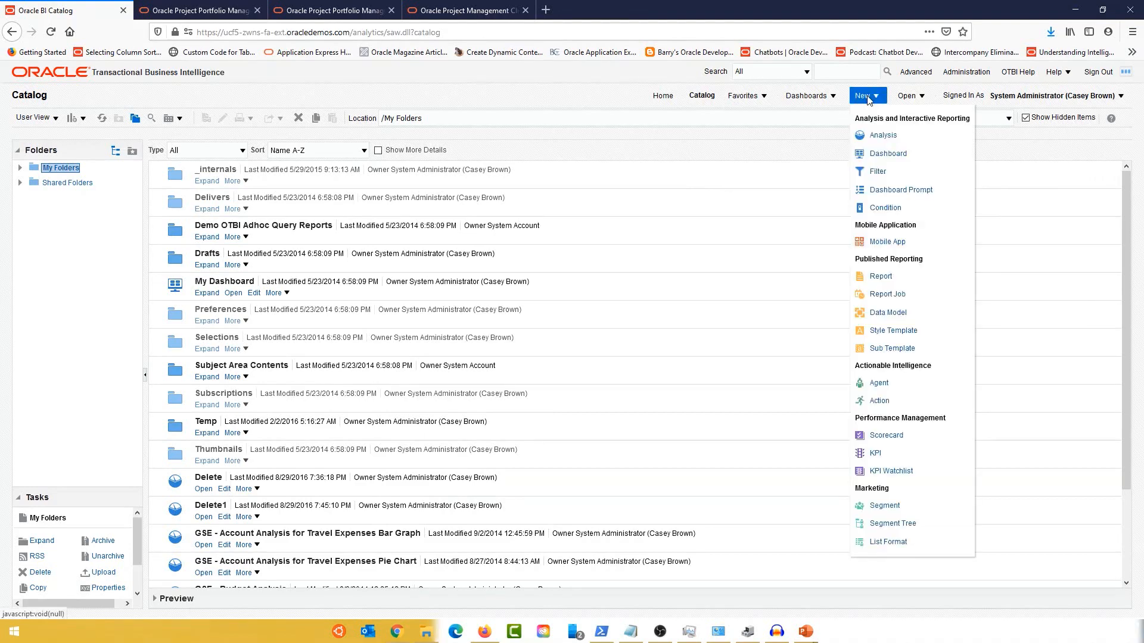
click(881, 135)
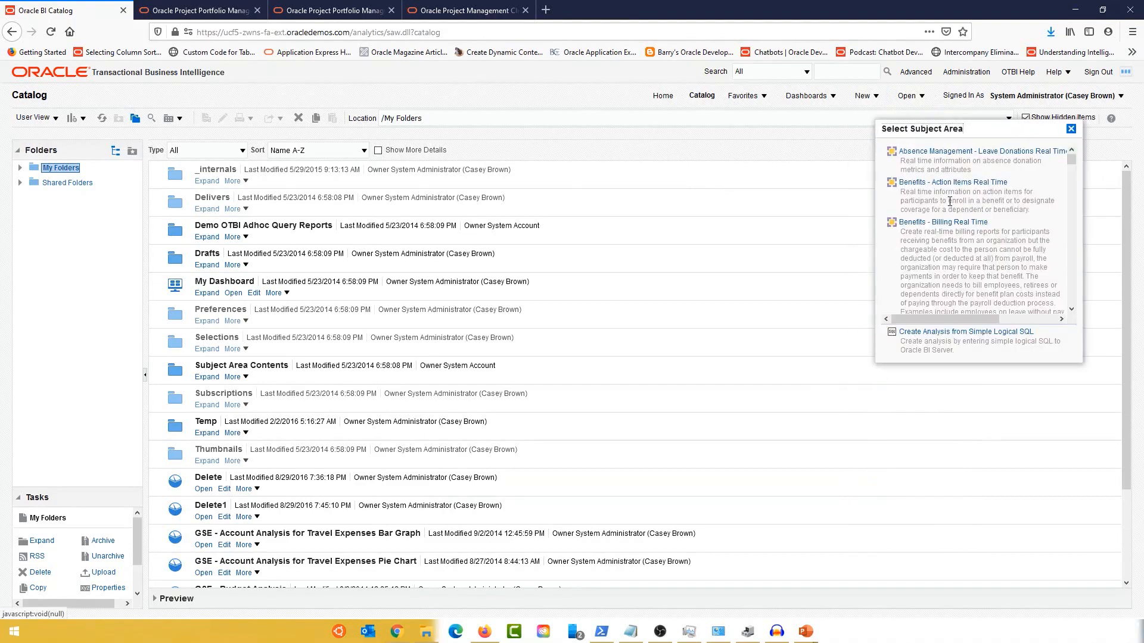
key(ctrl+f)
text(Pr)
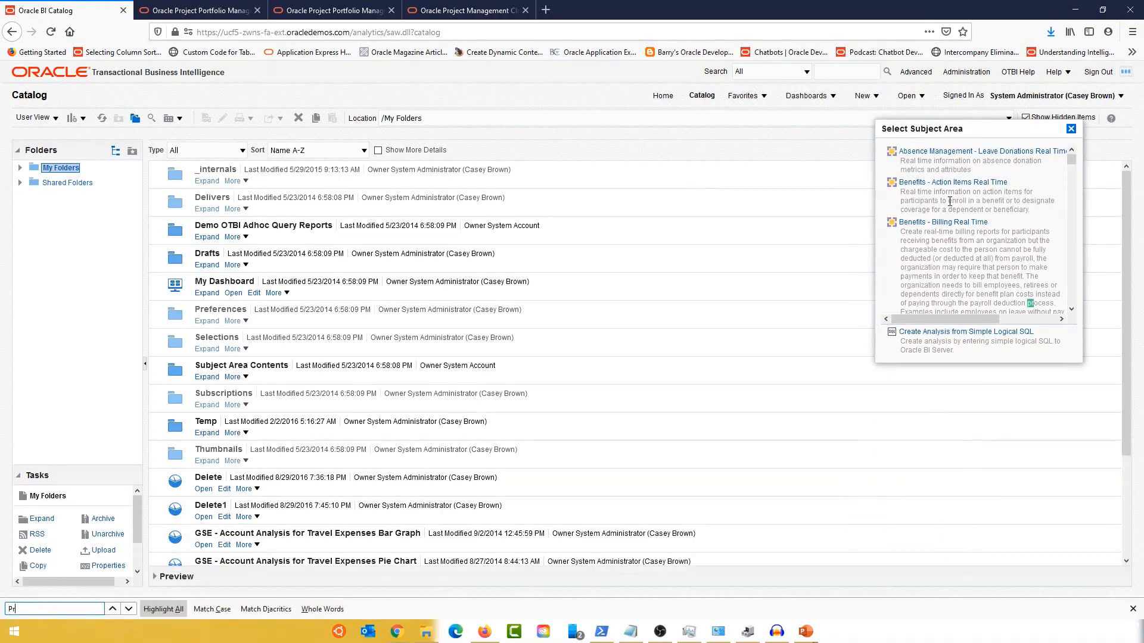
text(ocurement -)
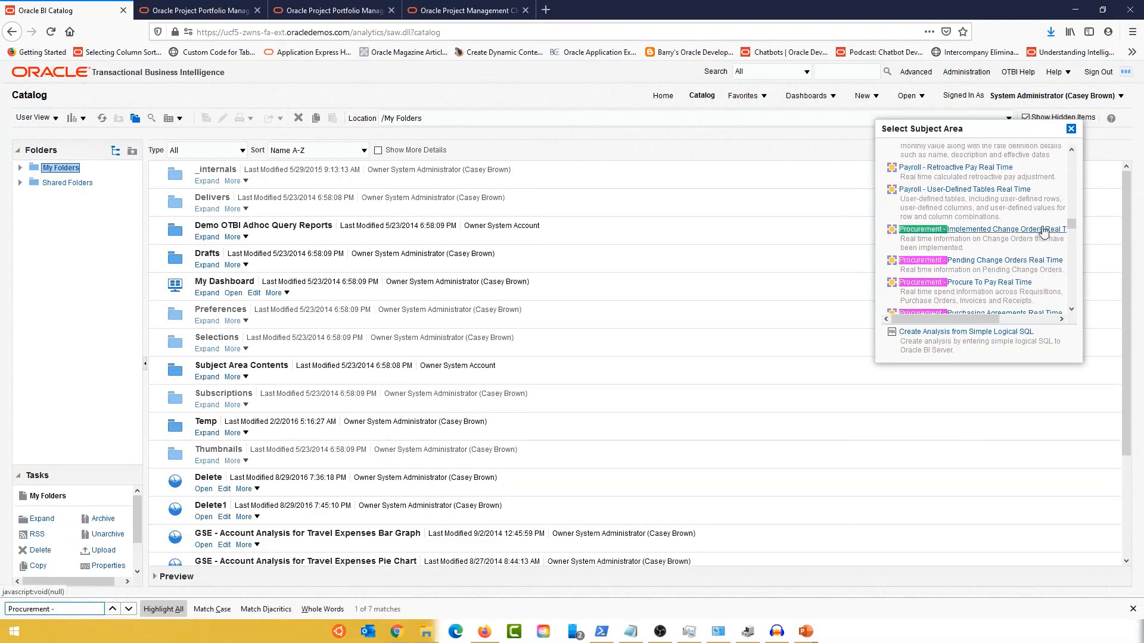
scroll(984, 268, down, 2)
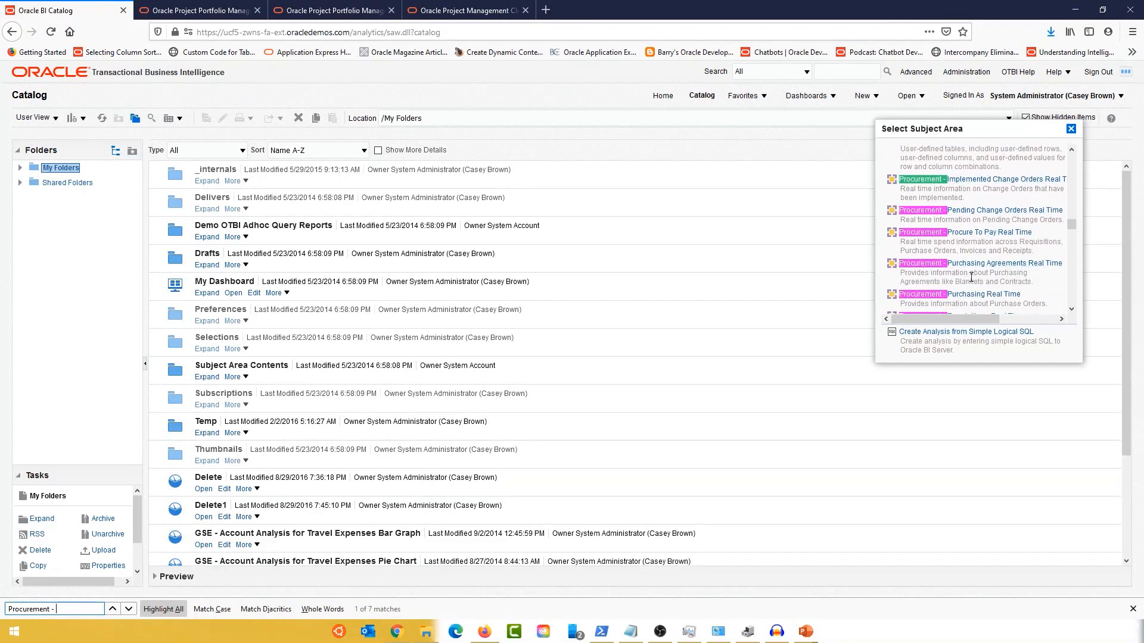
scroll(980, 275, down, 2)
click(980, 247)
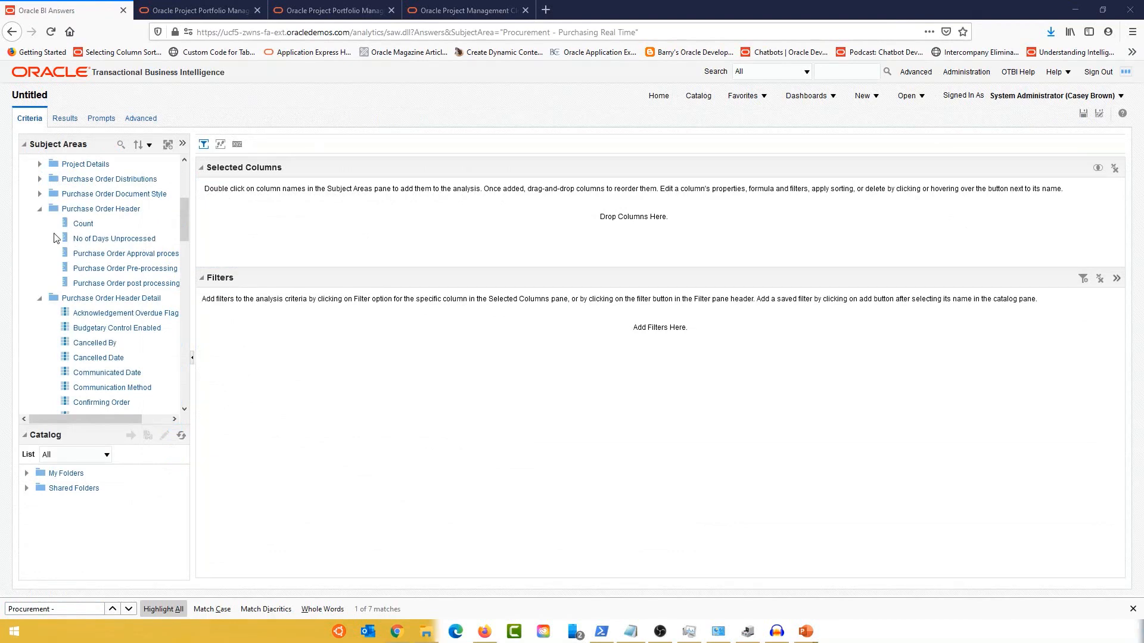
Add the PO Header Id, Order, Purchase Order Amount and Description columns from Purchase Order Header Detail to the analysis
click(40, 211)
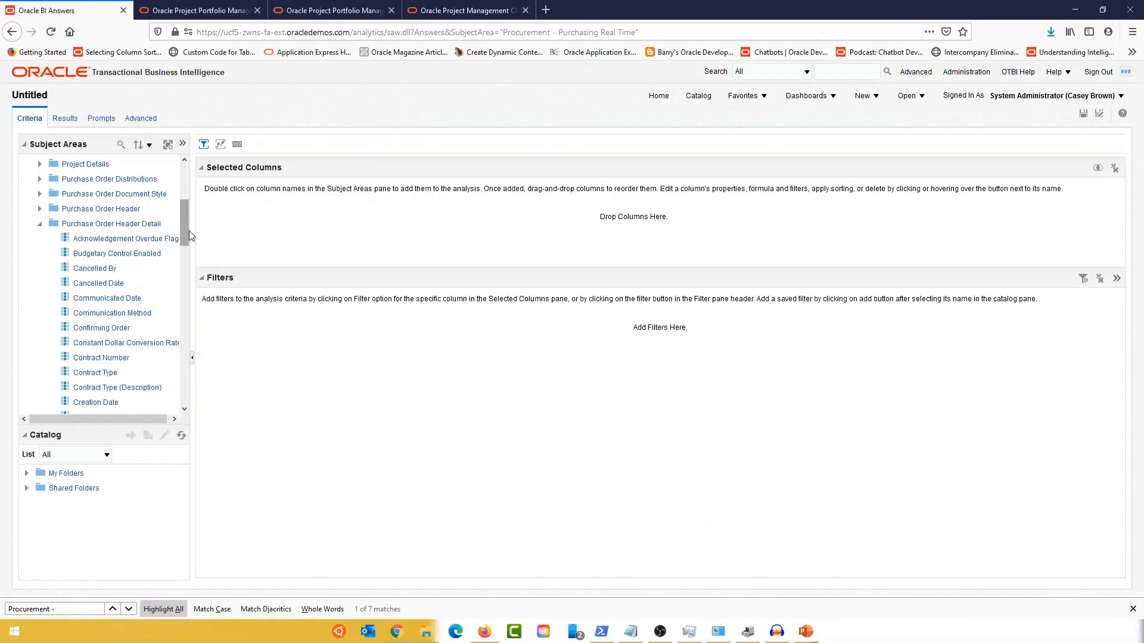
drag(184, 228, 184, 301)
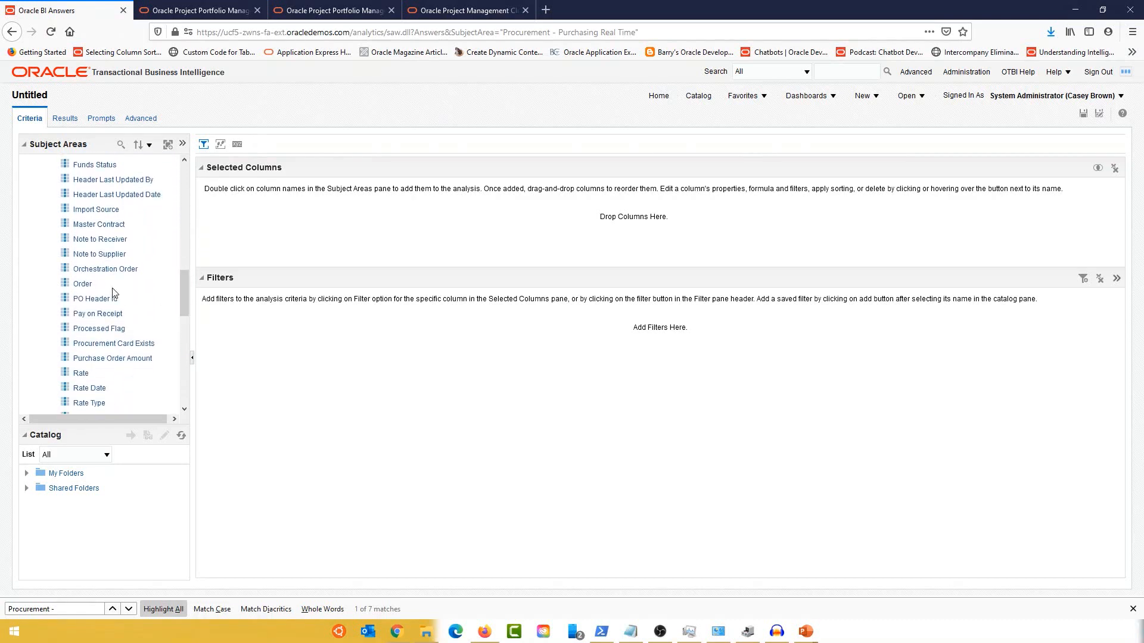
double_click(66, 301)
double_click(67, 286)
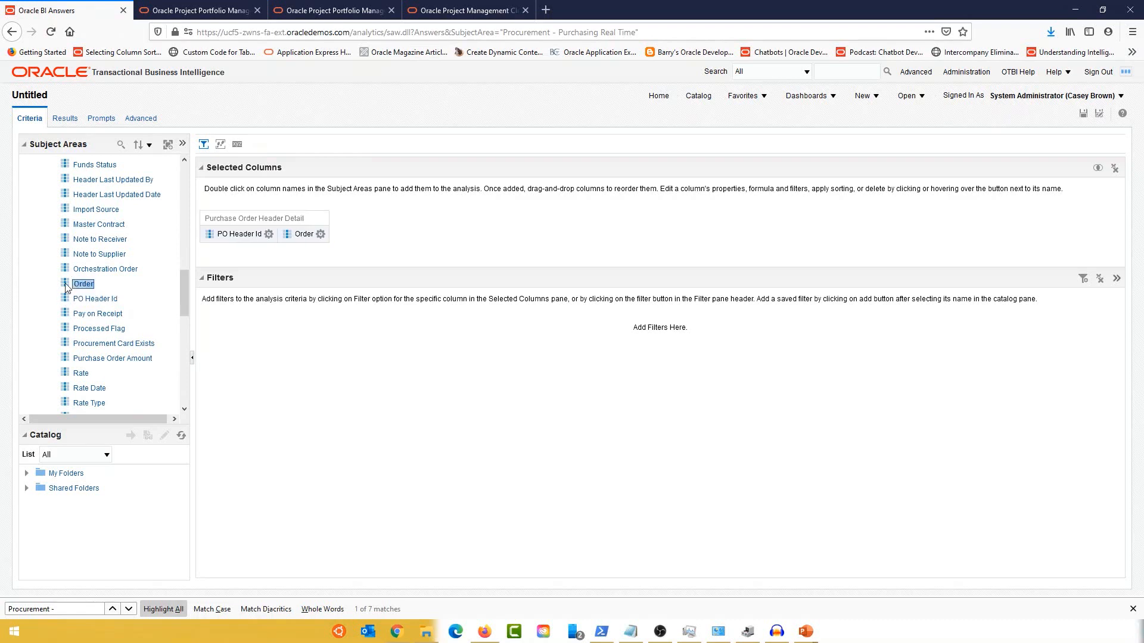
double_click(69, 361)
drag(188, 305, 181, 269)
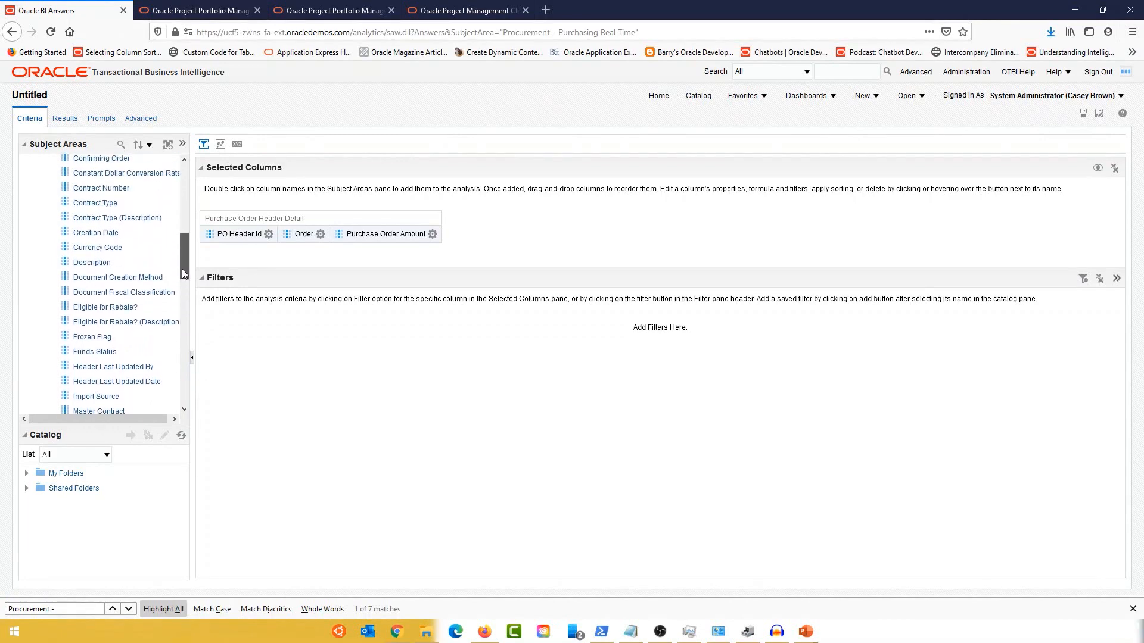
double_click(92, 263)
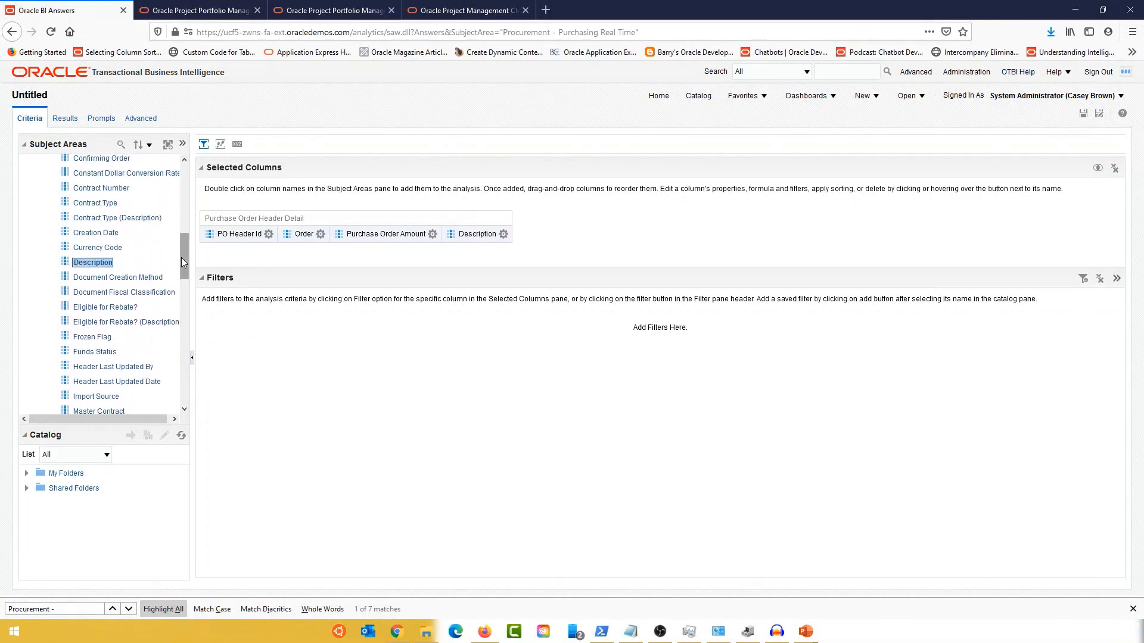
drag(182, 254, 183, 234)
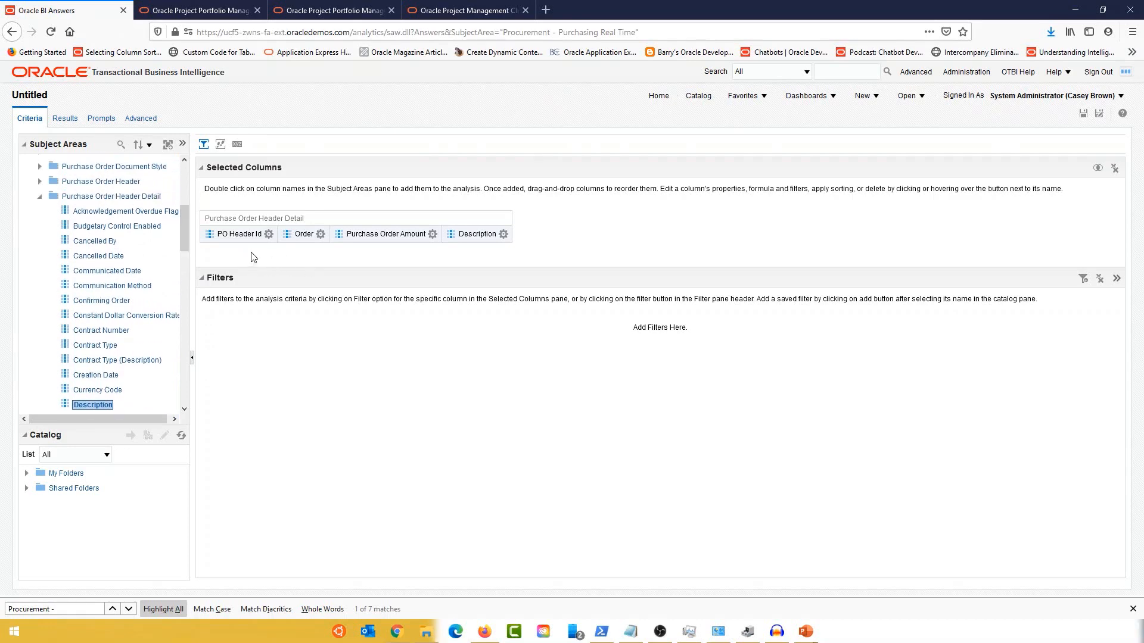
Preview the analysis results, then override the PO Header Id column's default data format to change its decimal places
click(65, 118)
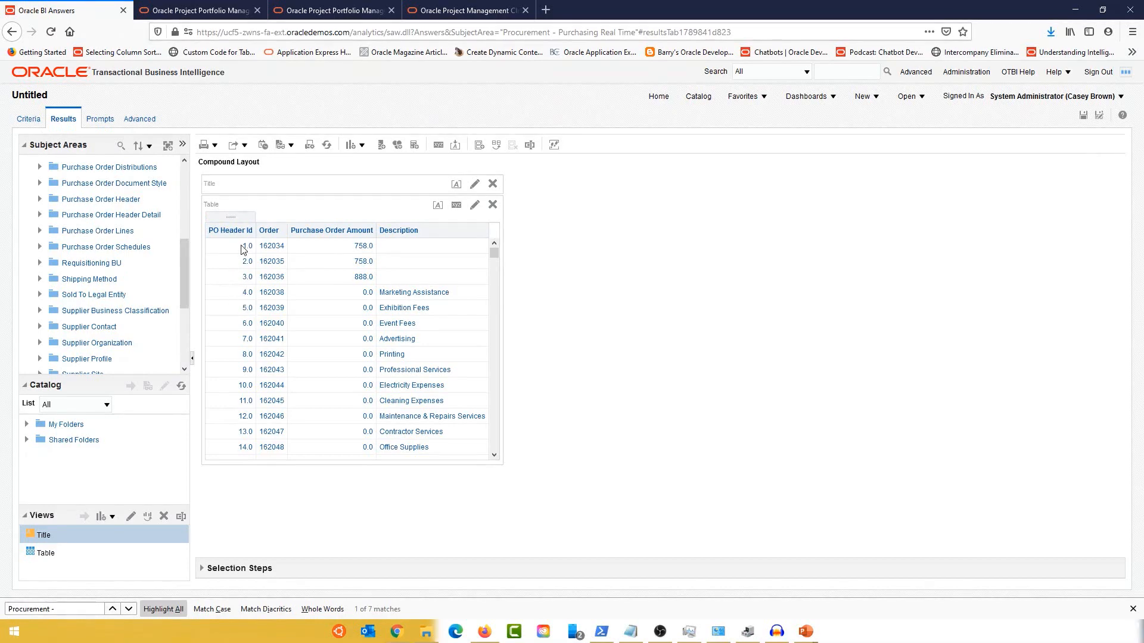
click(29, 120)
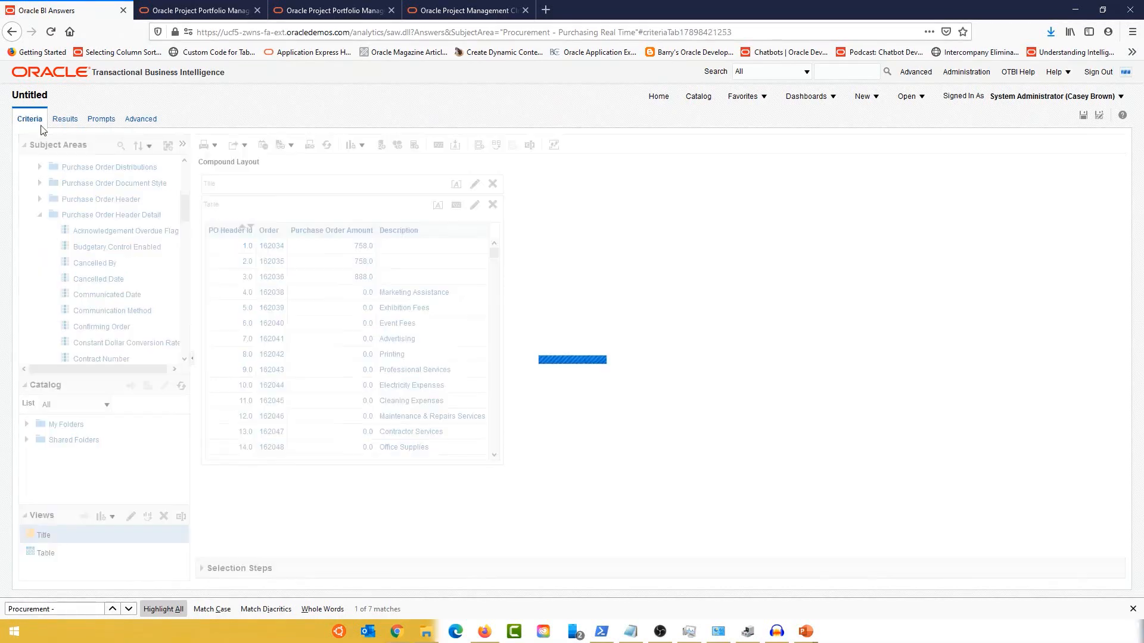
click(269, 236)
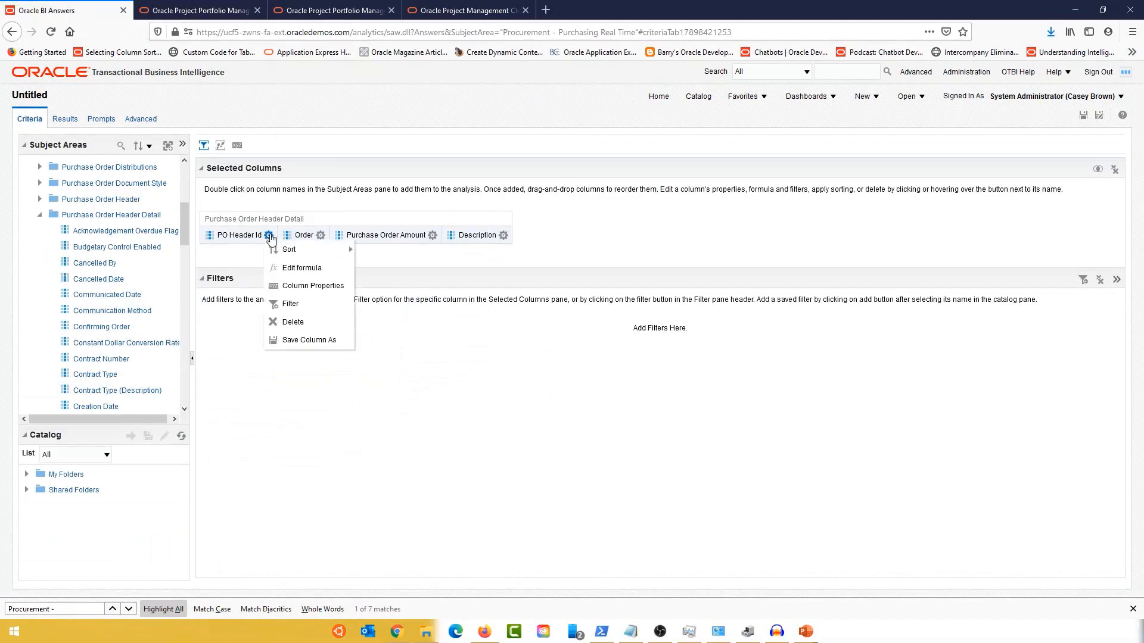
click(322, 287)
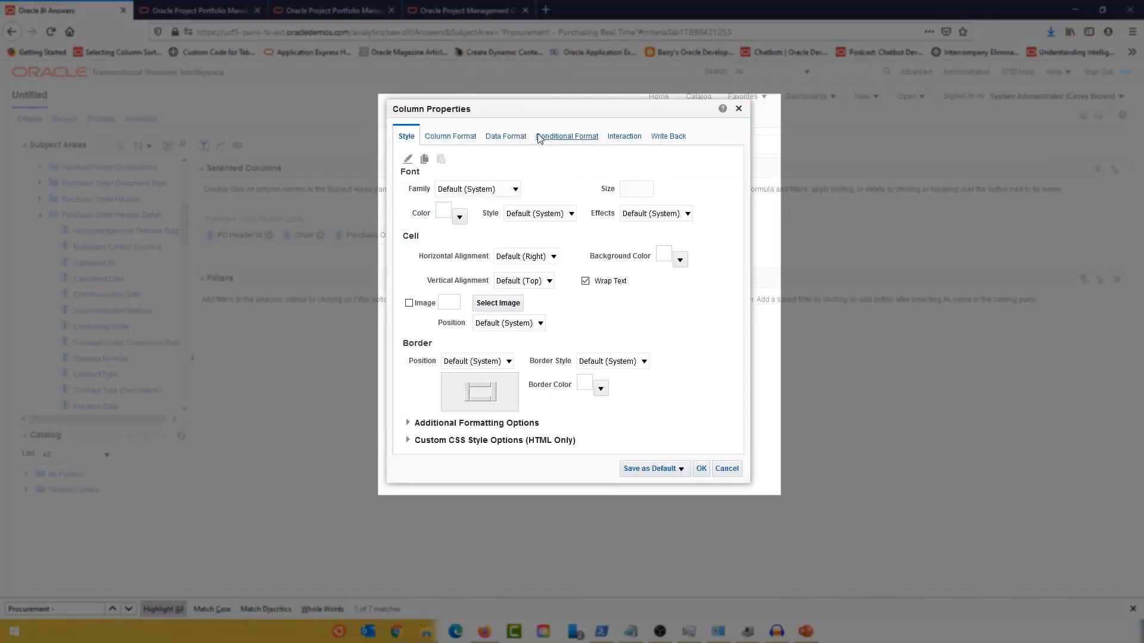
click(511, 142)
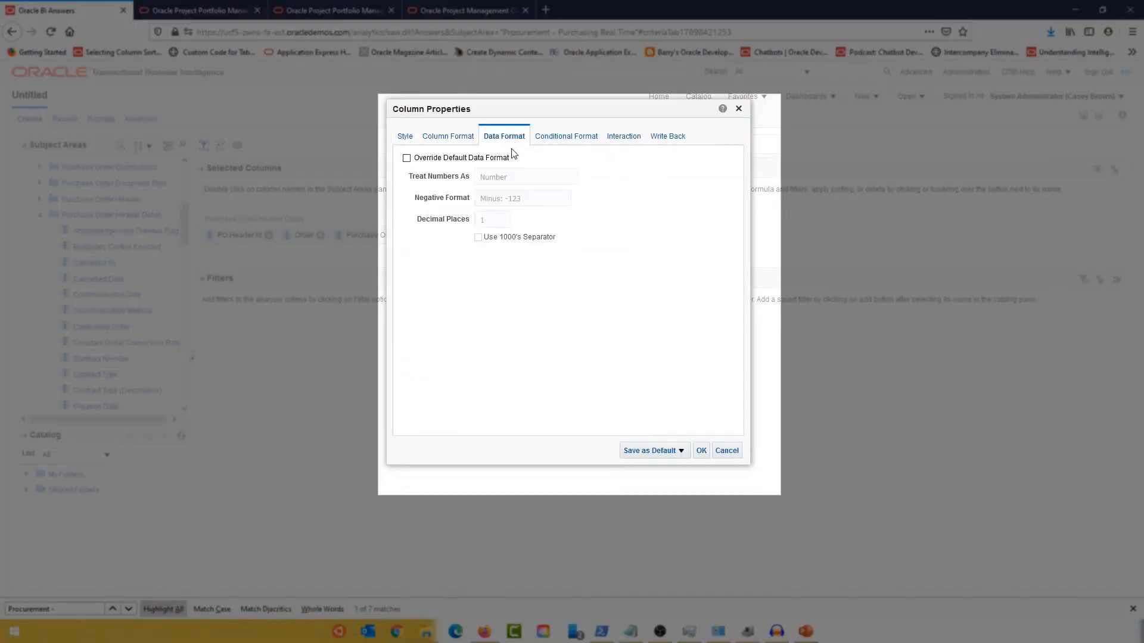
click(407, 158)
click(491, 225)
click(491, 237)
click(700, 451)
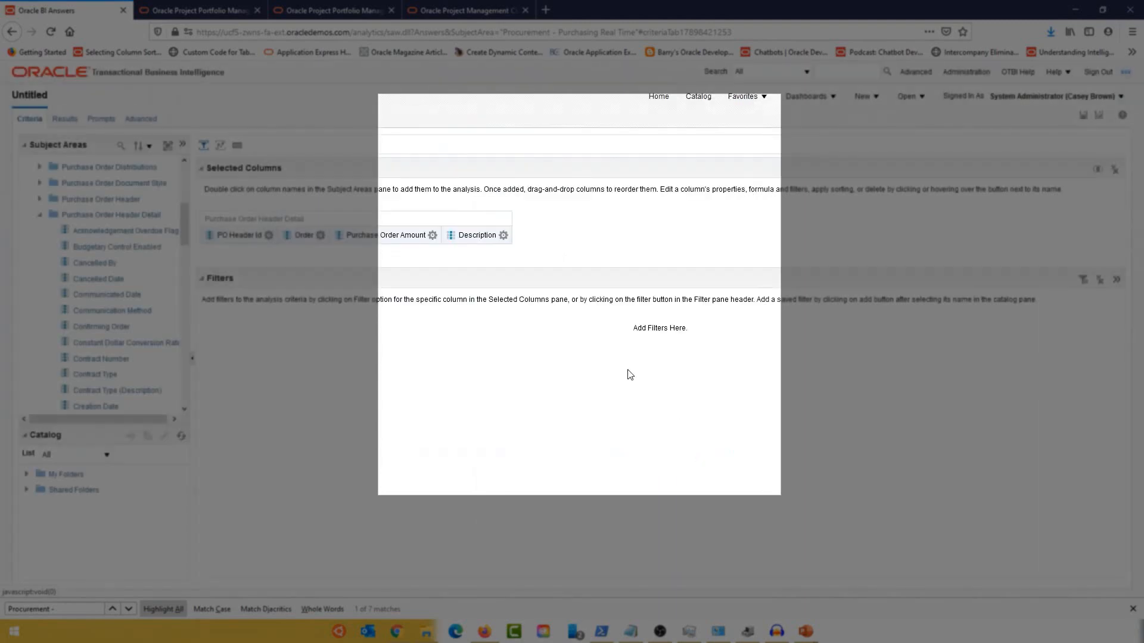
Set the Order column's heading interaction to None and its value interaction to Action Links
click(320, 236)
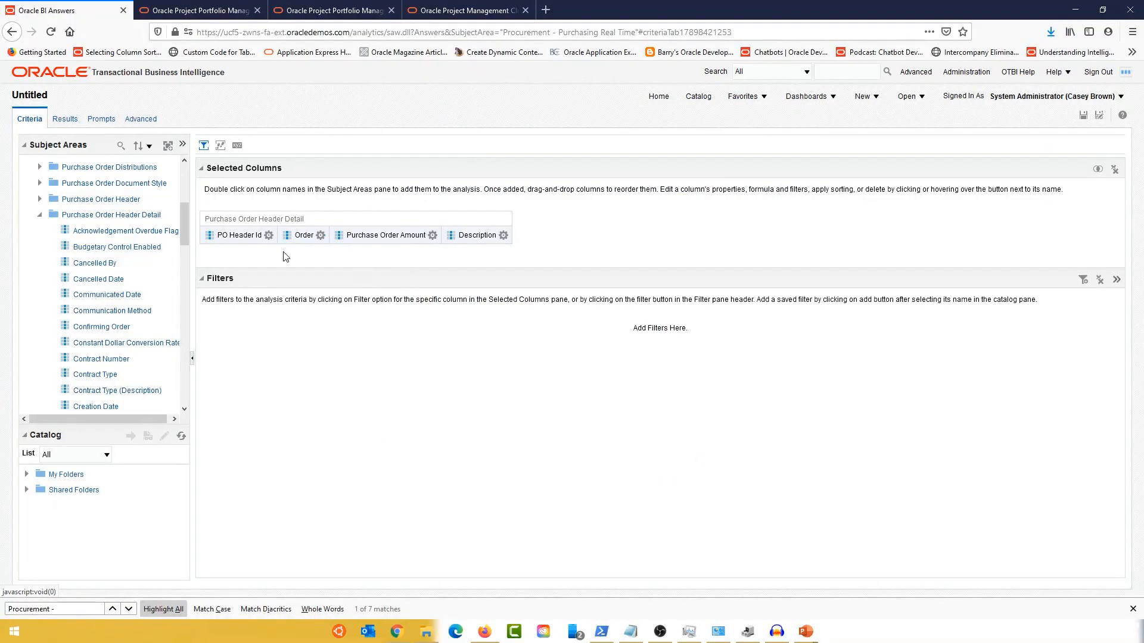
mouse_move(321, 241)
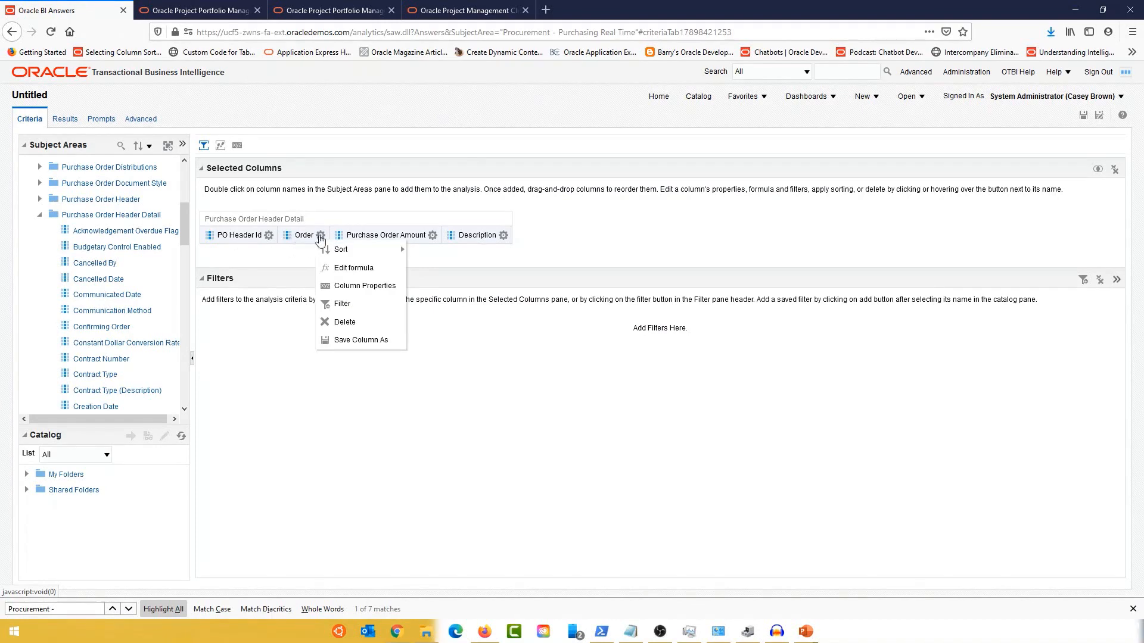
click(356, 286)
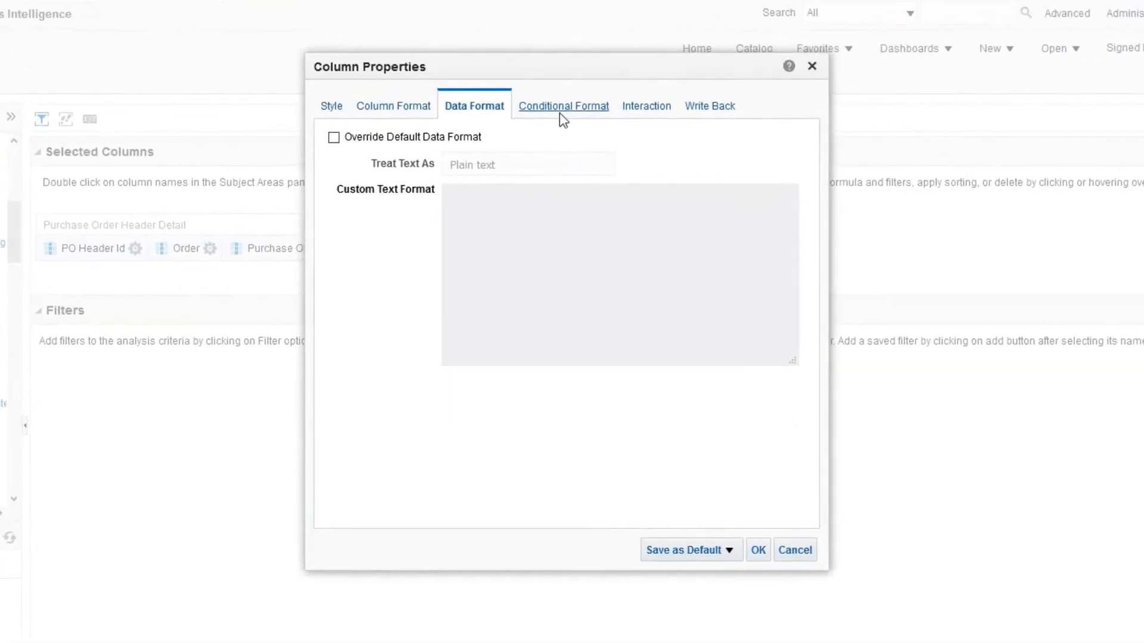
click(646, 106)
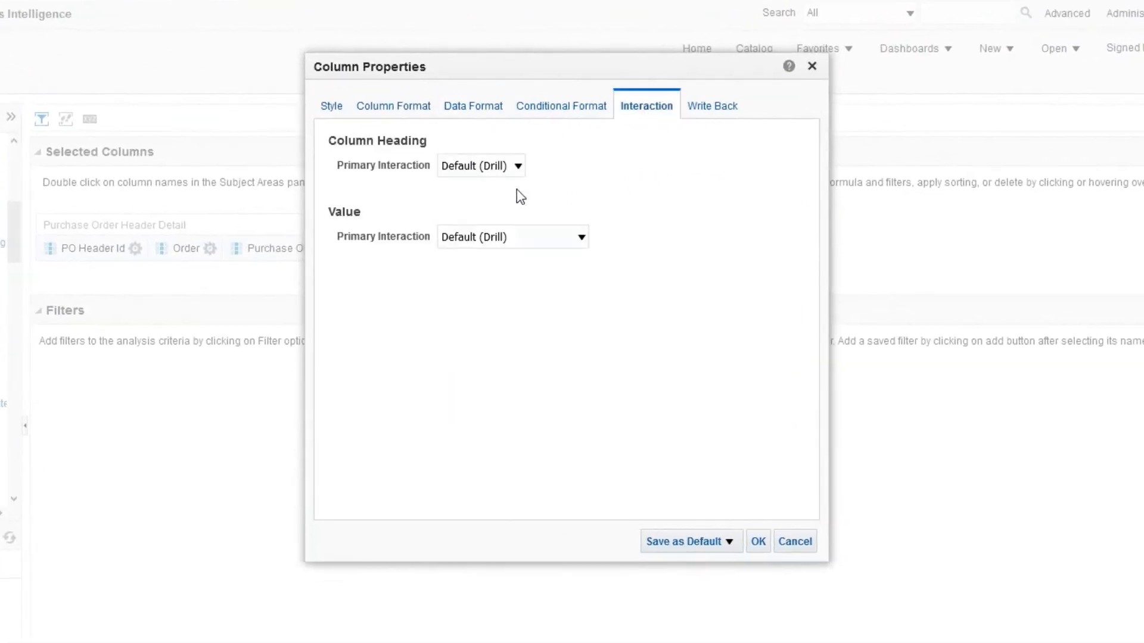
click(495, 238)
click(476, 172)
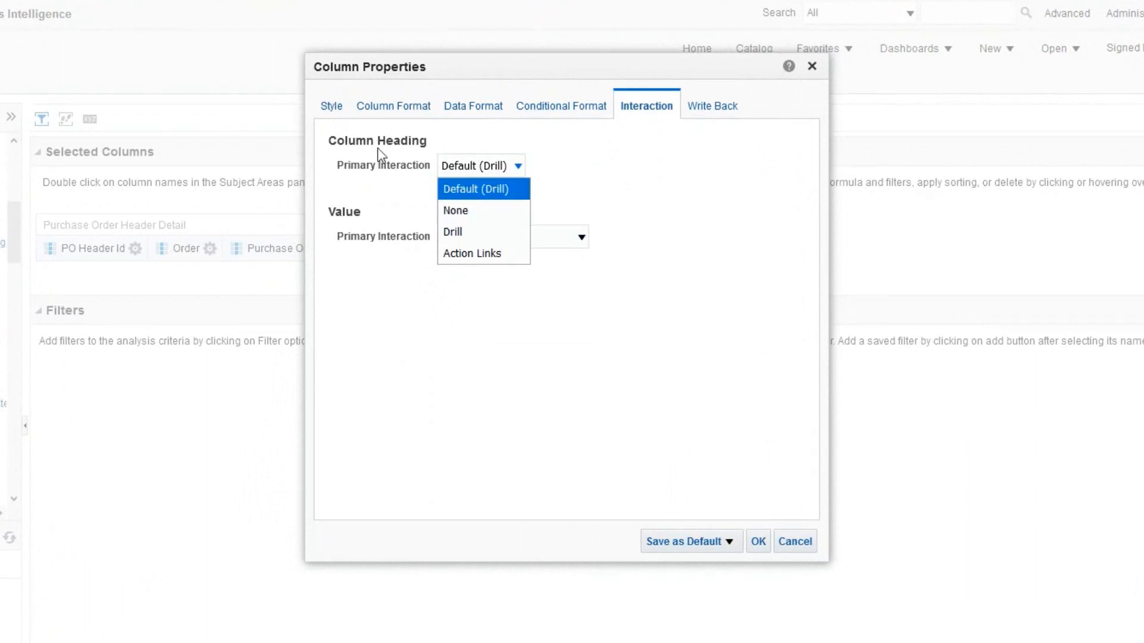
click(475, 210)
click(482, 237)
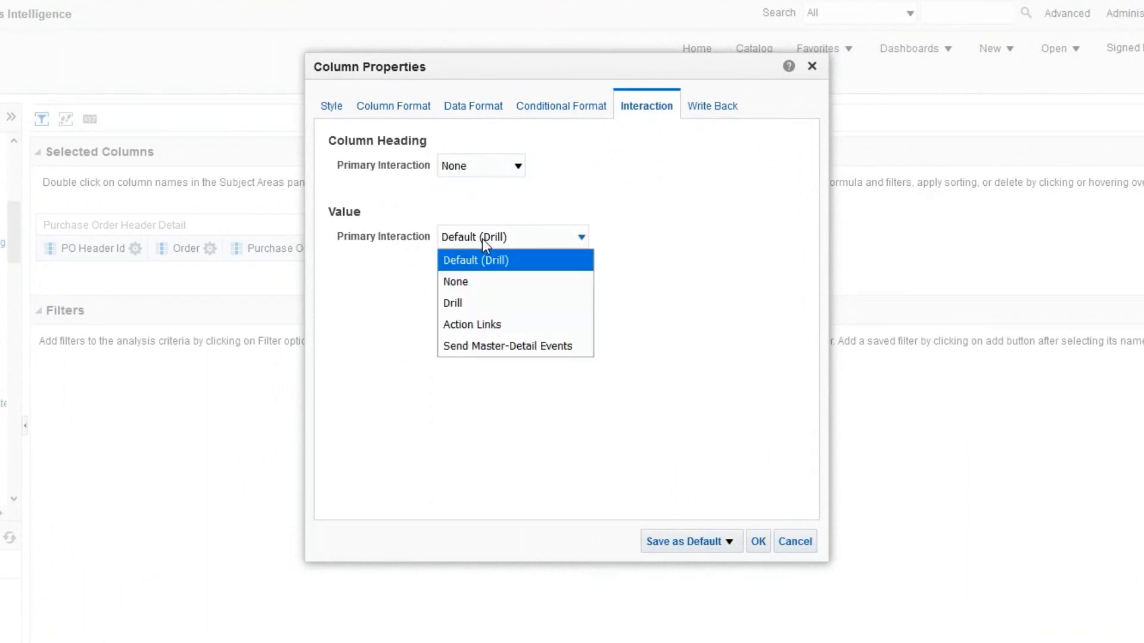
click(488, 325)
click(511, 317)
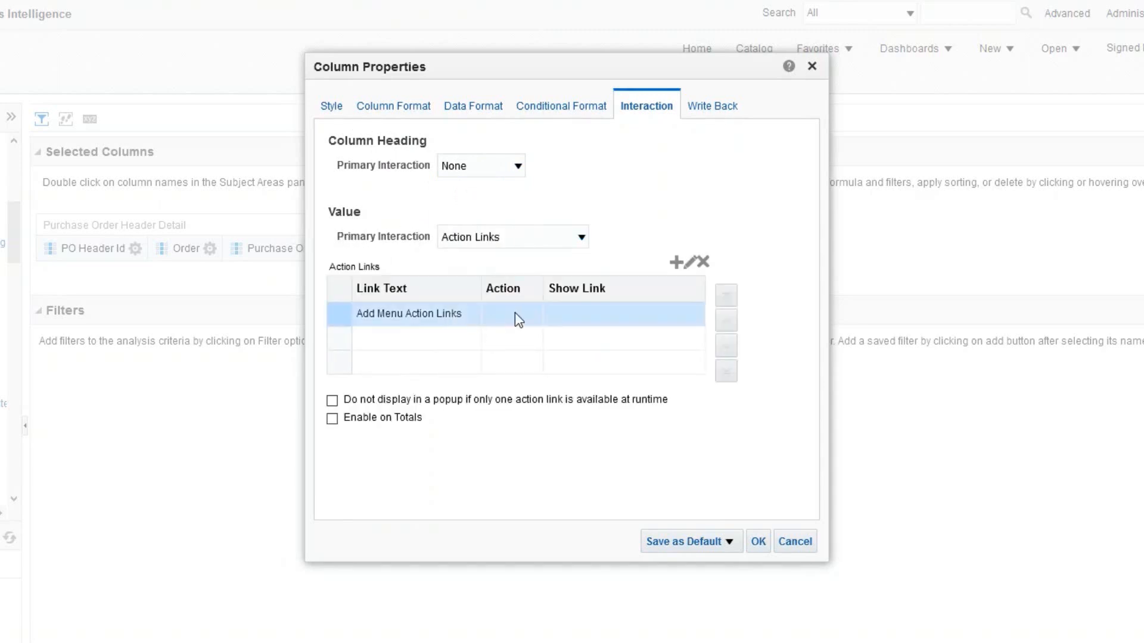
Add an action link that navigates to a web page, using the deeplink URL ending in objType=@{1}&objKey=poHeaderId=@{2}&action=@{3}
click(675, 263)
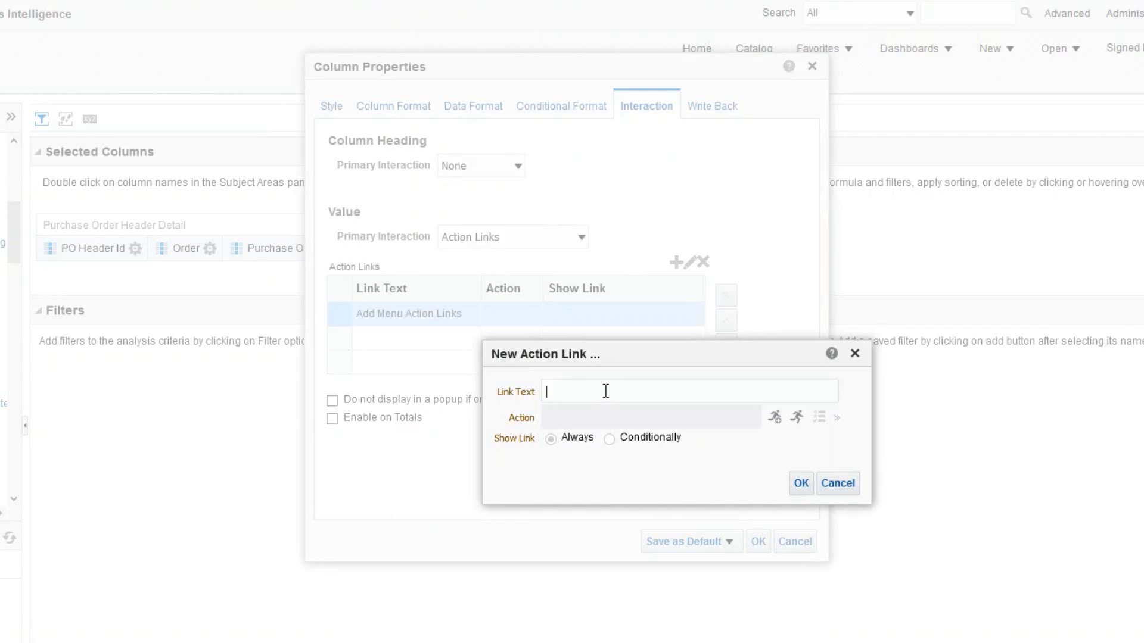
click(774, 416)
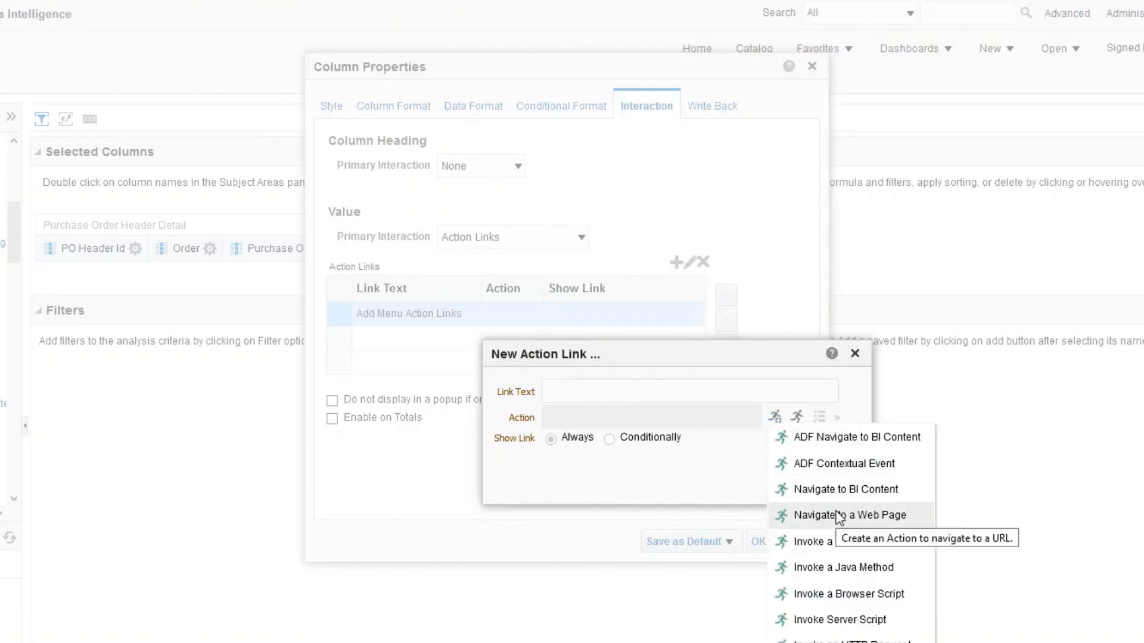
click(813, 515)
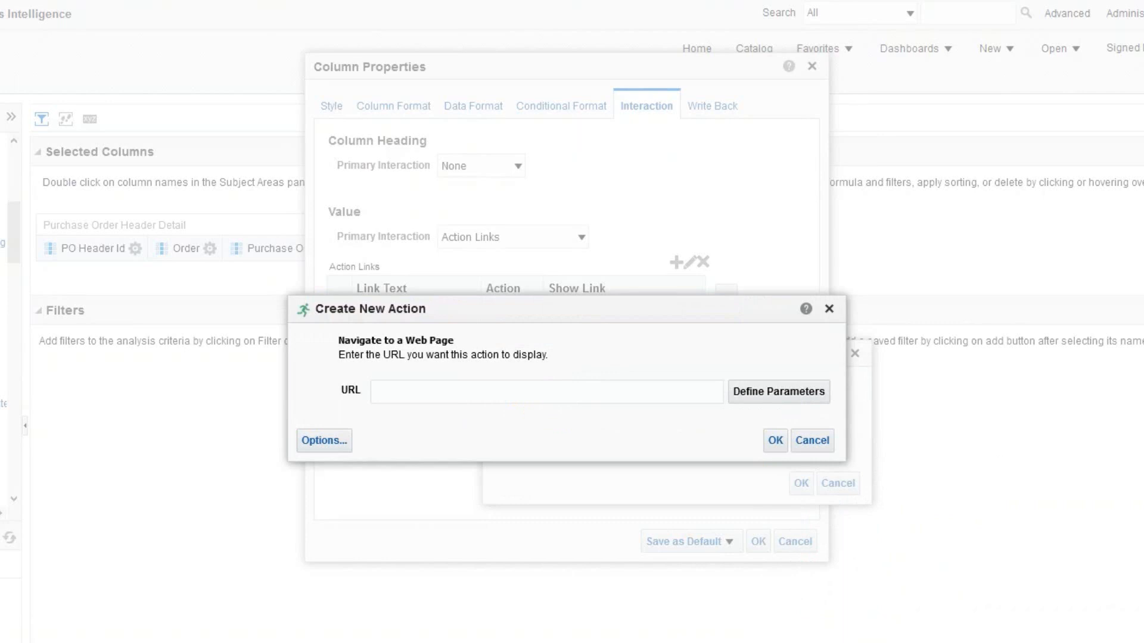
key(ctrl+v)
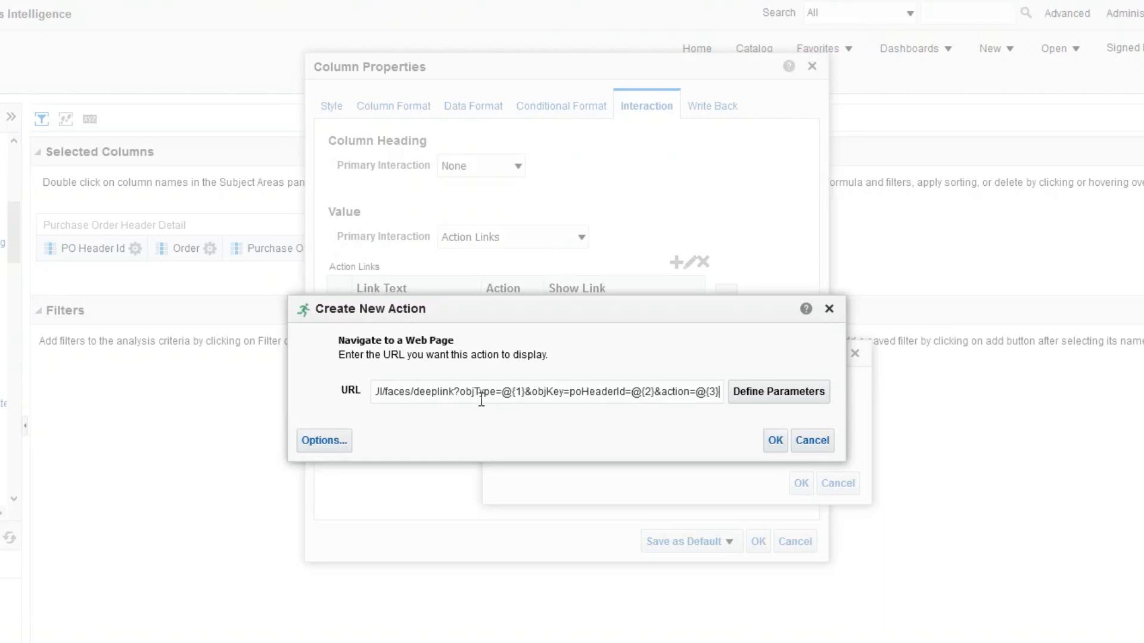
drag(532, 393, 628, 392)
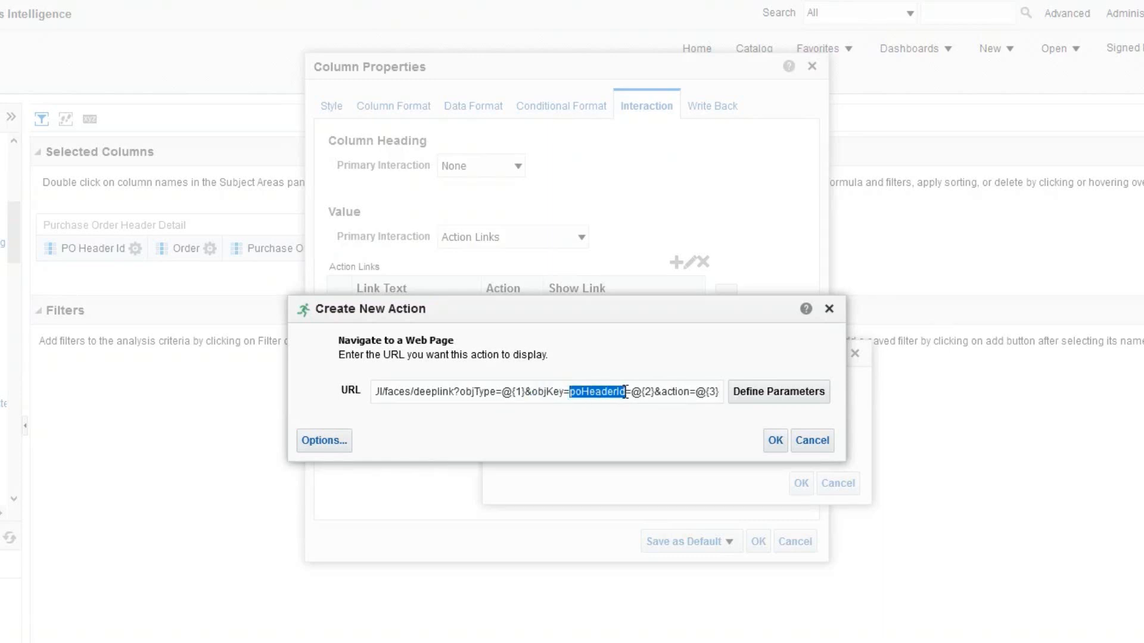
click(530, 408)
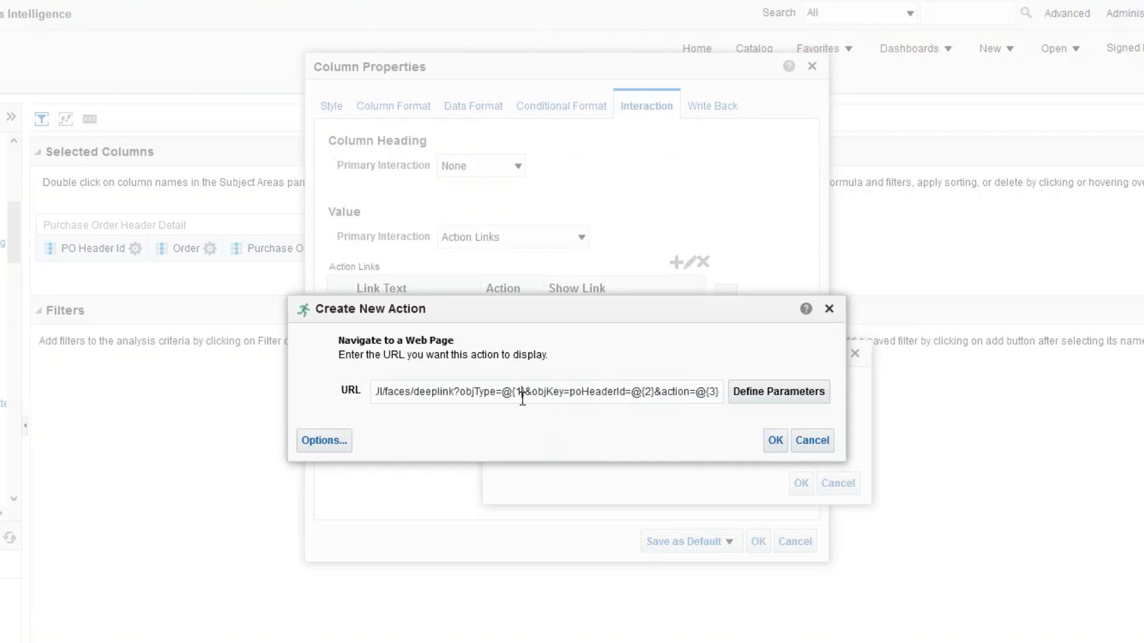
Define URL parameter 1 with the value PURCHASE_ORDER, fixed and hidden
click(770, 393)
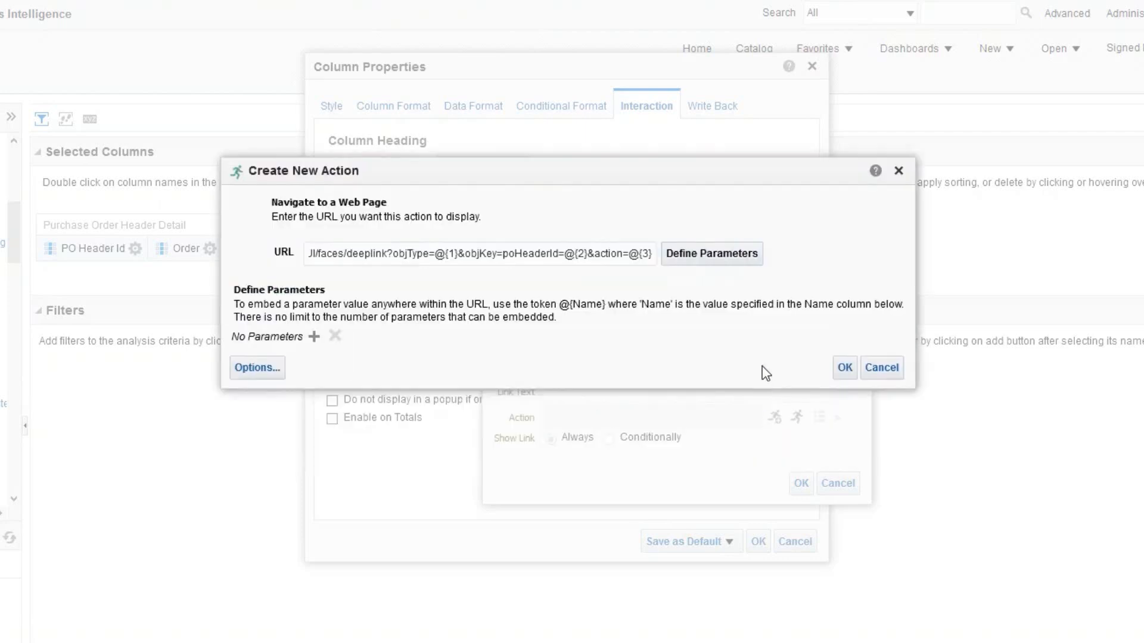
click(317, 341)
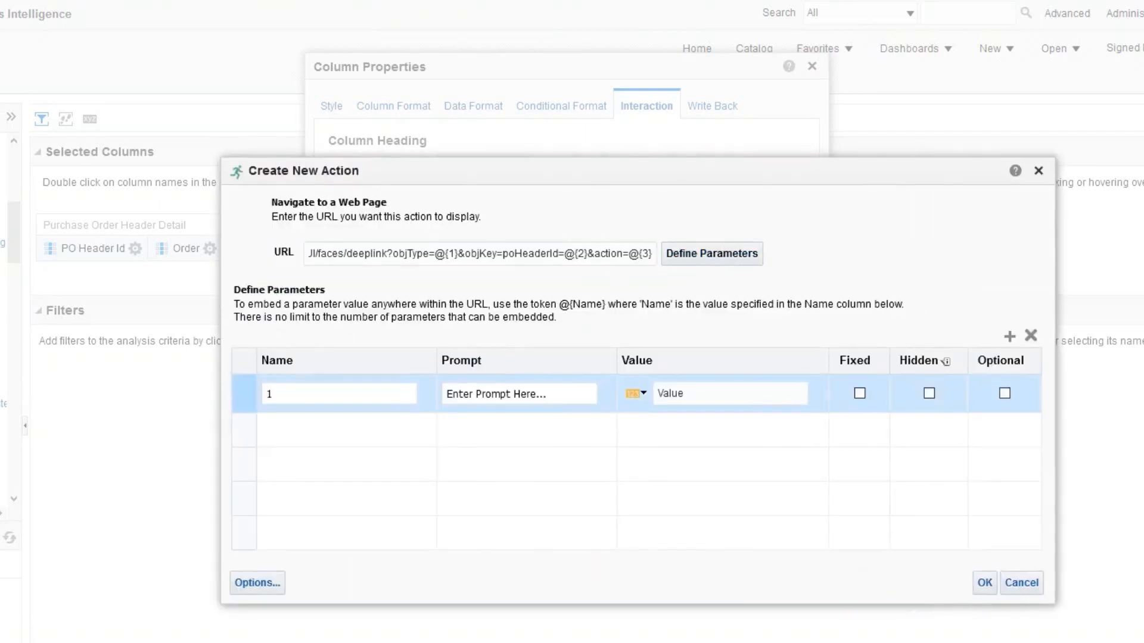
click(686, 395)
text(PURCHASE_ORDER)
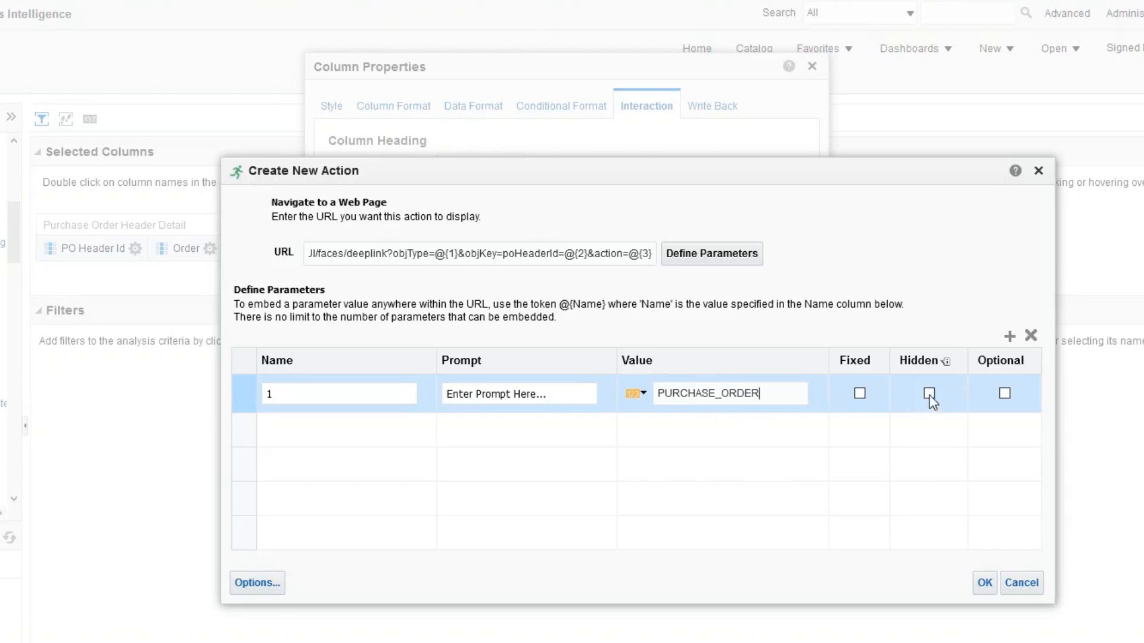
Add parameter 2 as a fixed, hidden column value taken from the Purchase Order Header Detail PO Header Id column
click(1011, 337)
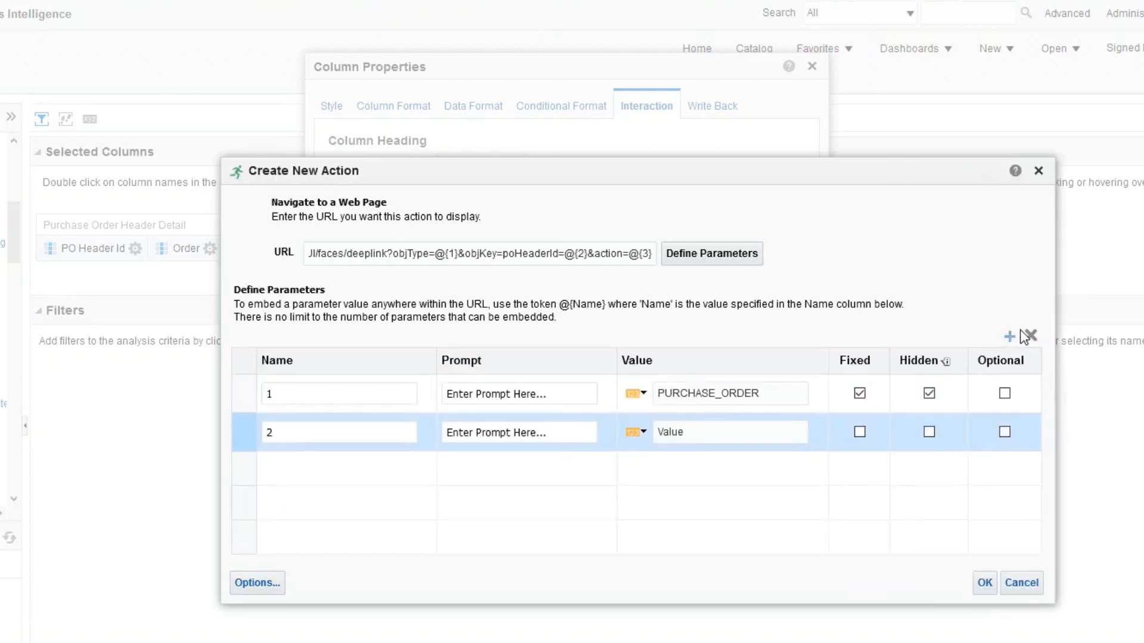
click(637, 432)
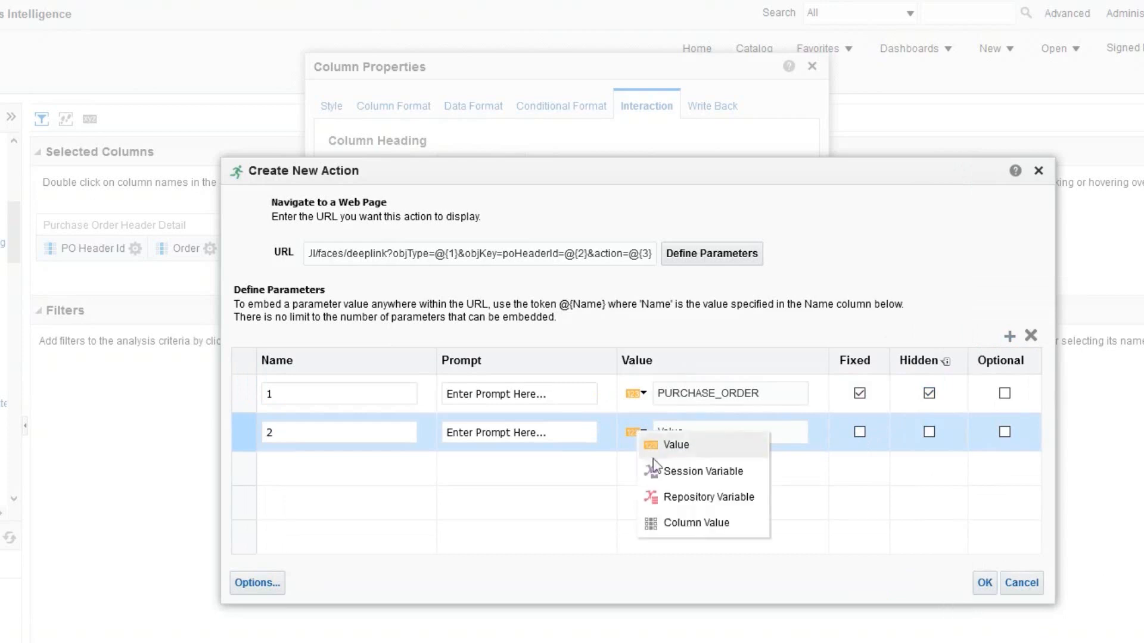
click(690, 521)
click(813, 433)
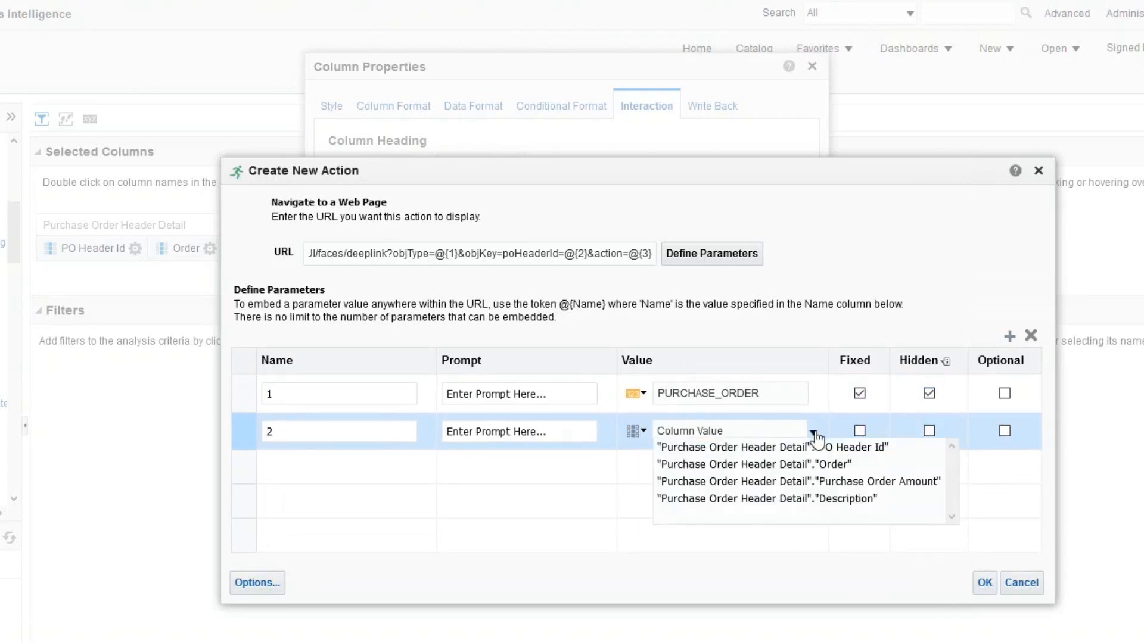
click(814, 447)
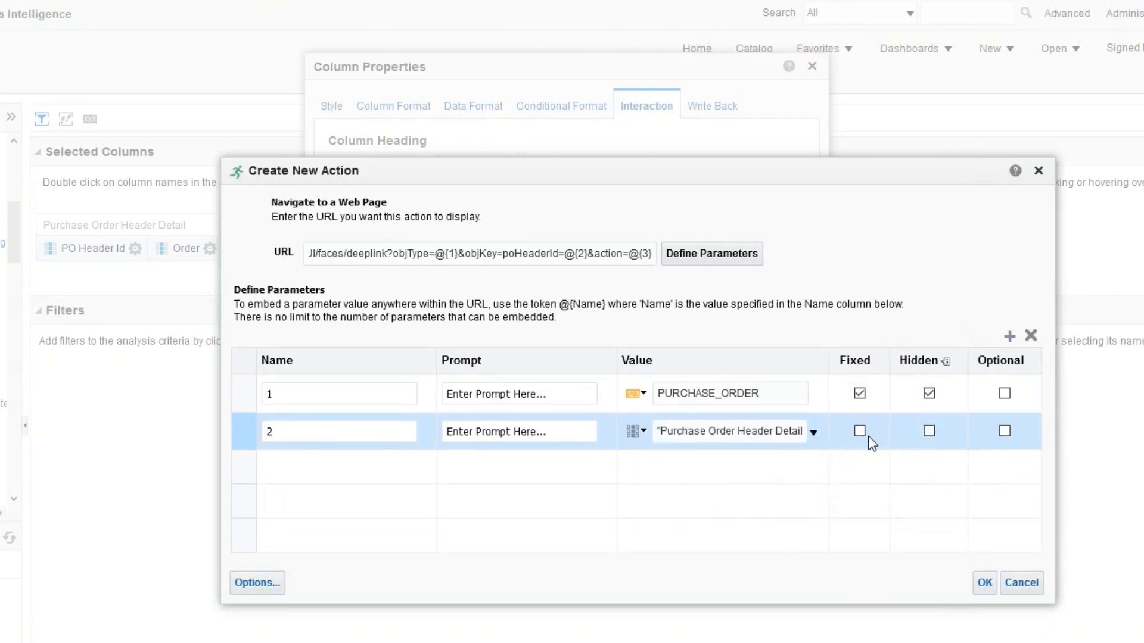
click(930, 433)
Add hidden parameter 3 with the value VIEW and accept the new web page action
click(1009, 336)
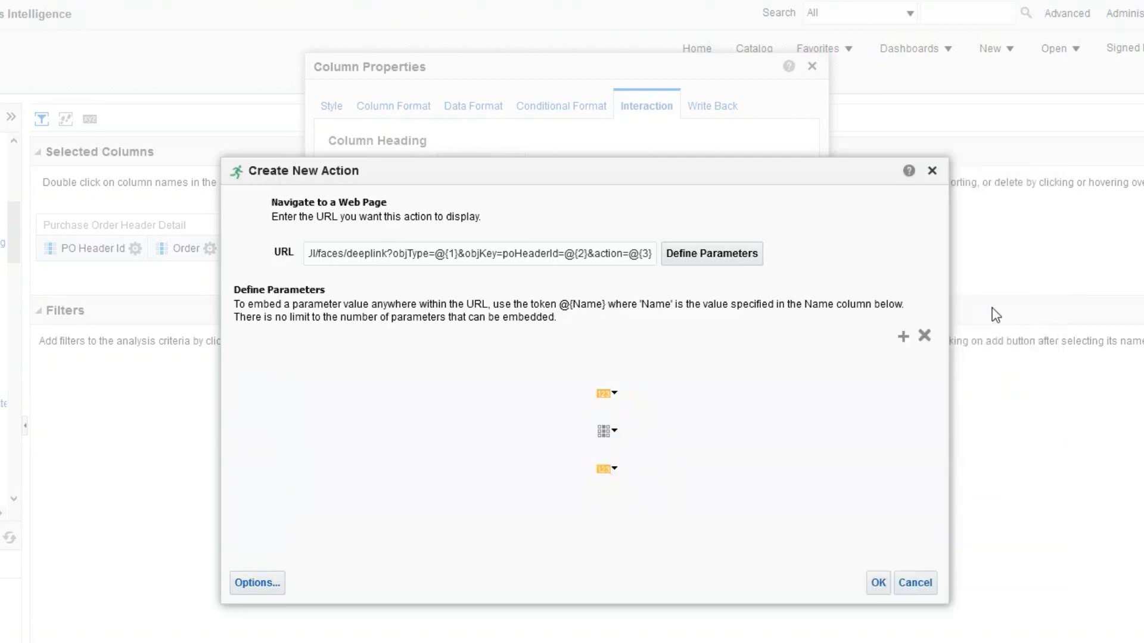
click(707, 464)
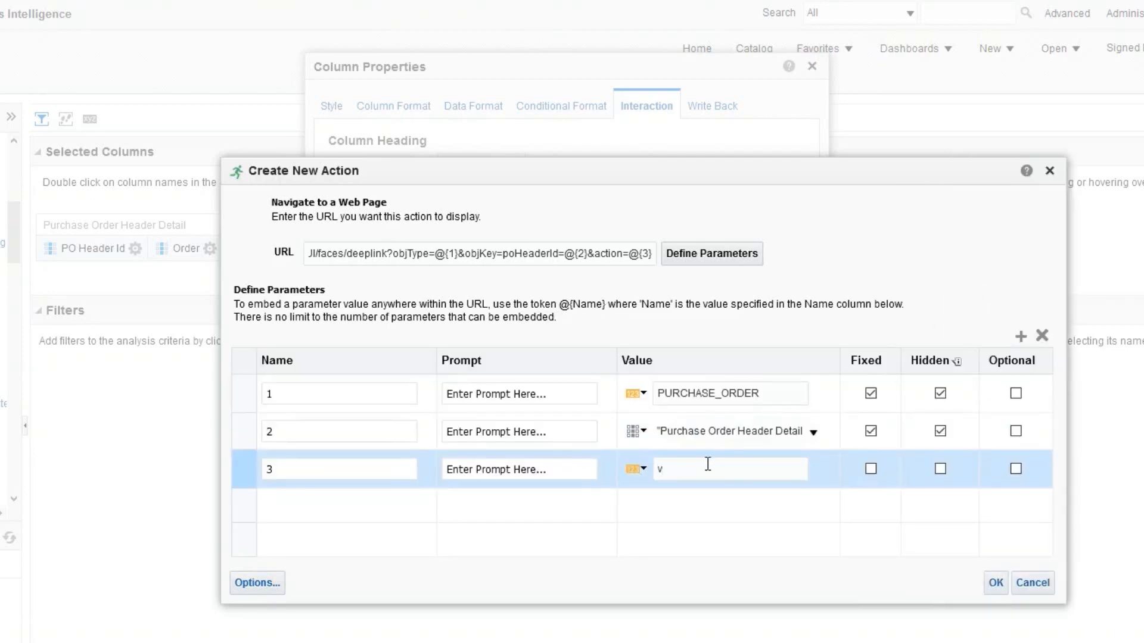
text(VIEW)
click(941, 471)
click(995, 582)
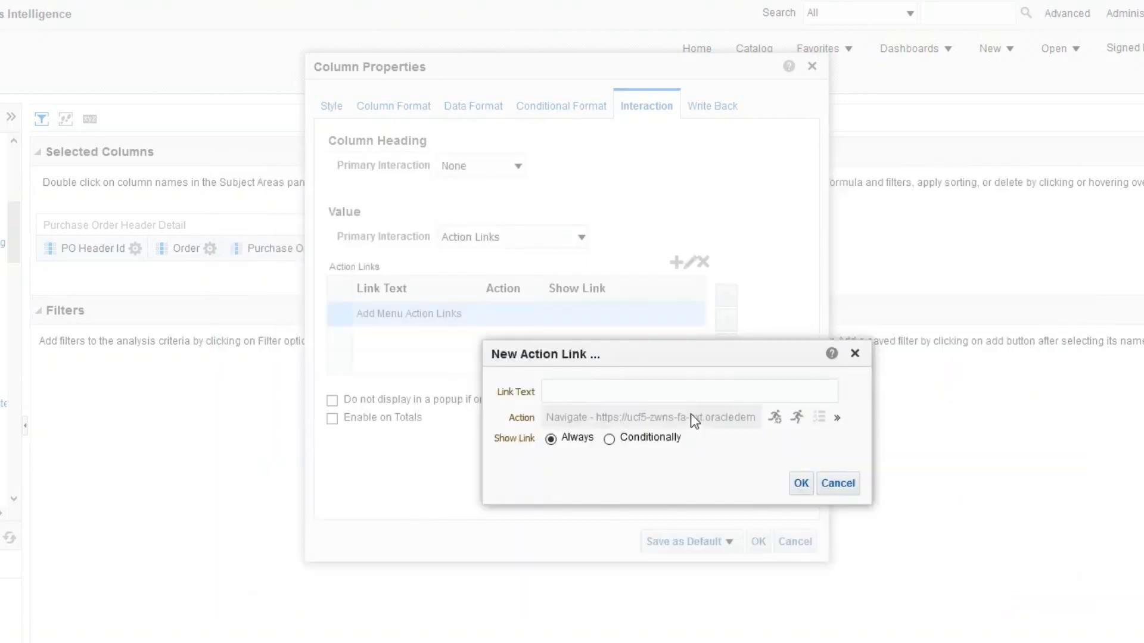
Accept the action link without link text, suppress the popup for a single available link, and apply the column properties
click(800, 484)
click(332, 400)
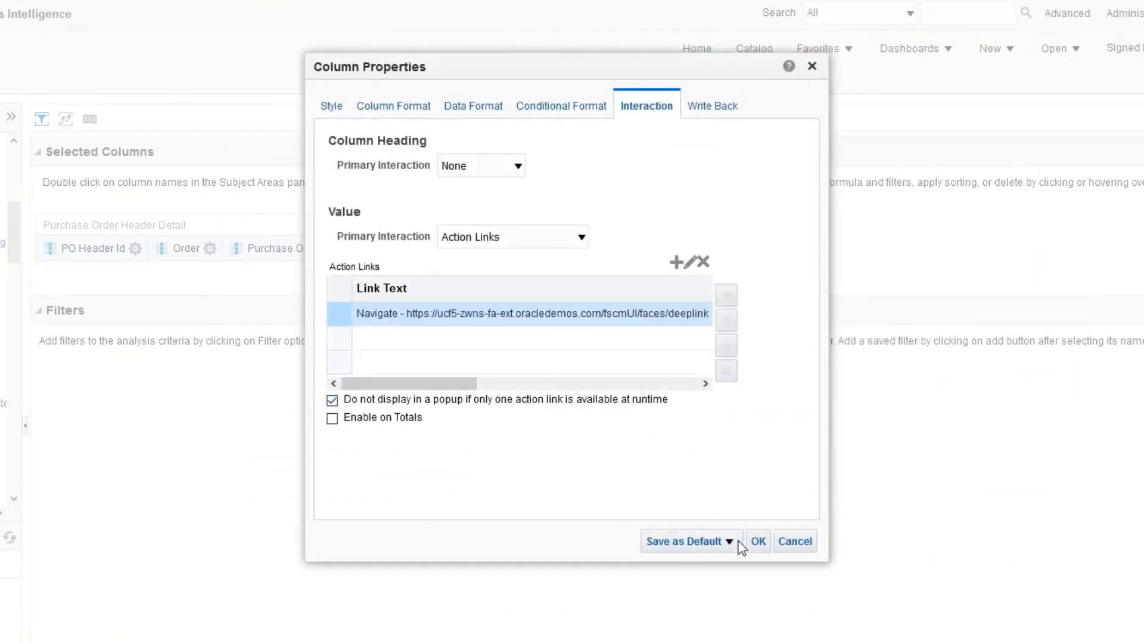
click(759, 542)
Save the analysis in My Folders as PO Drill
click(1084, 115)
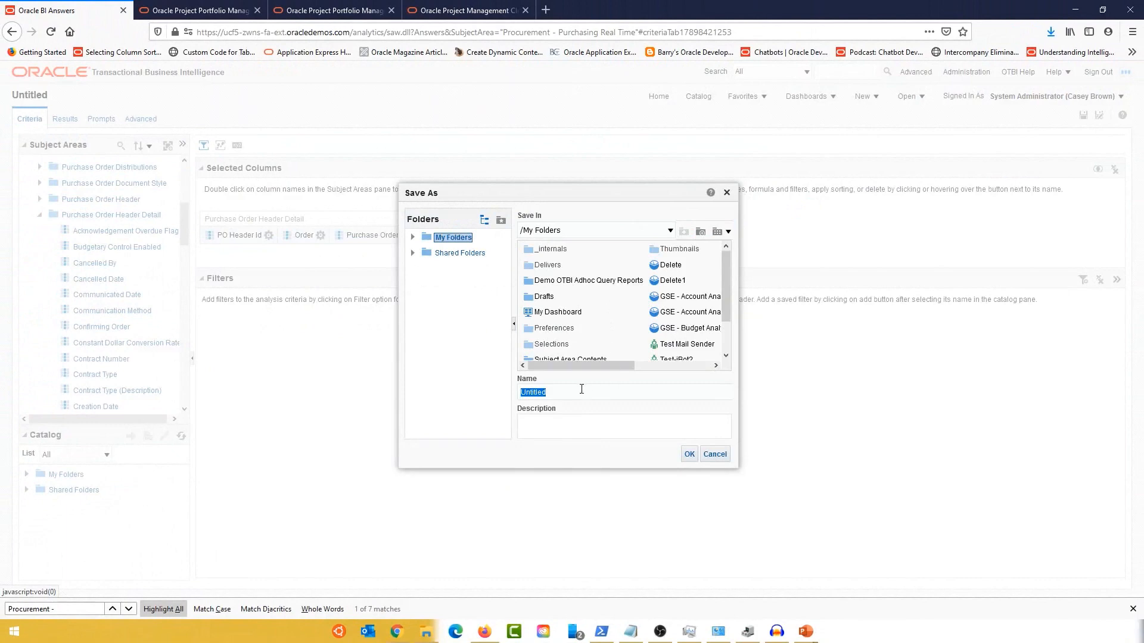
text(PO Drill)
click(689, 454)
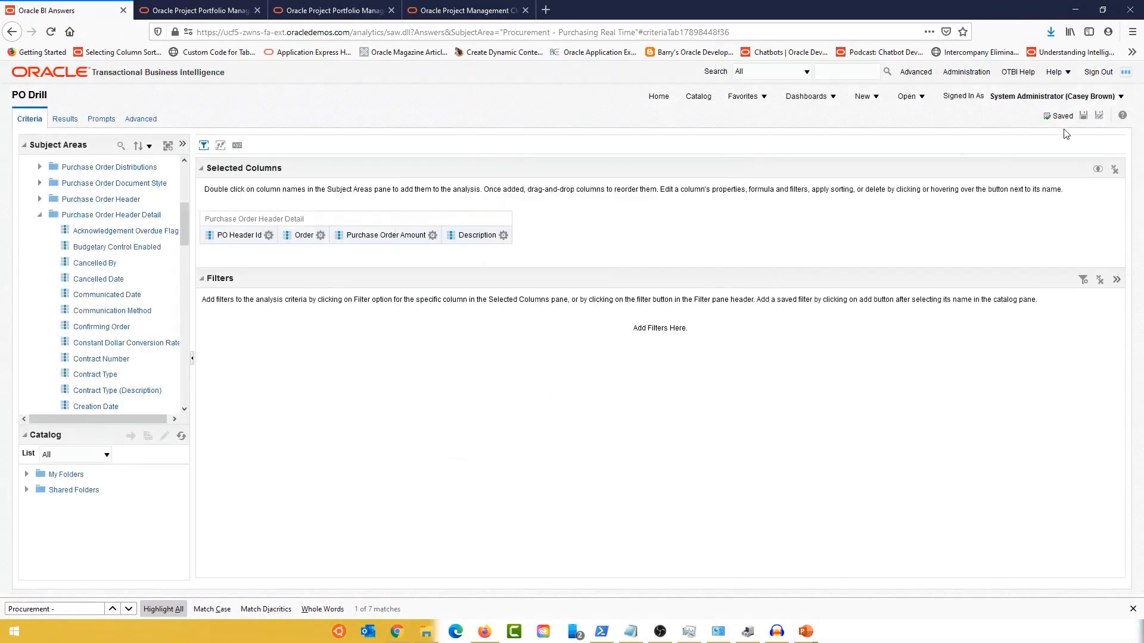
Open the PO Drill analysis from My Folders in the catalog and follow the link of the first order
click(698, 96)
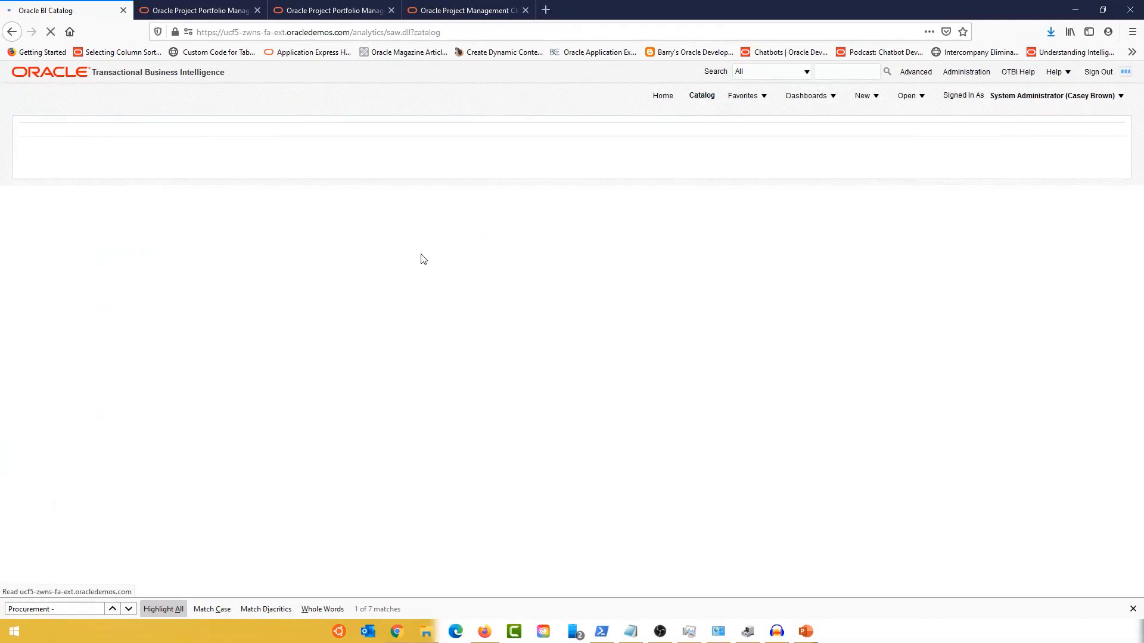
scroll(246, 358, down, 5)
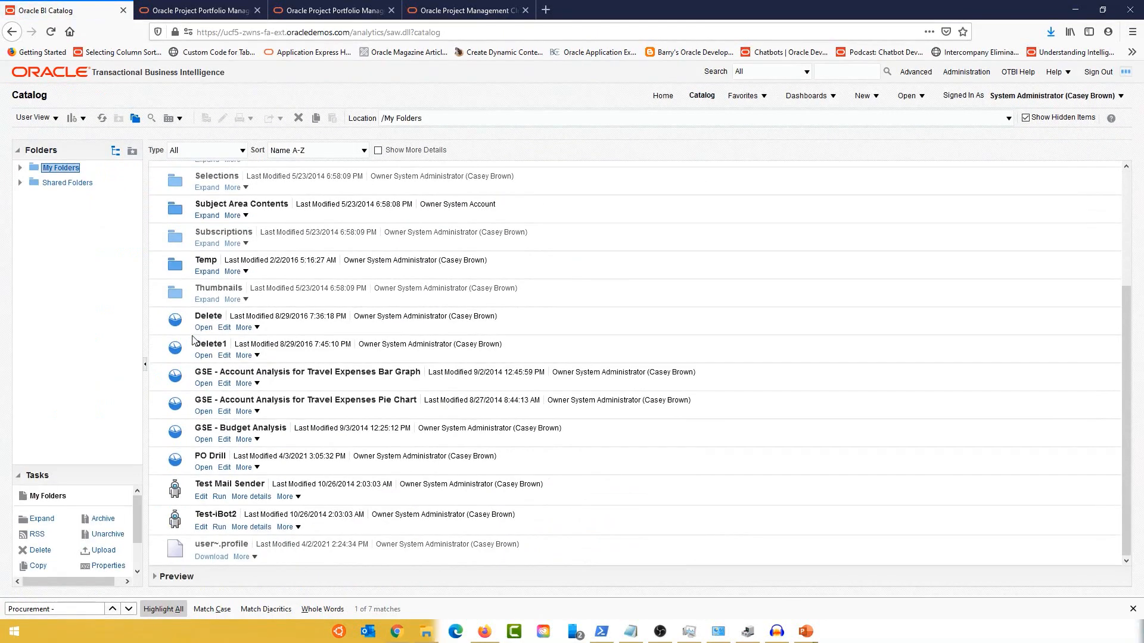
scroll(265, 480, up, 3)
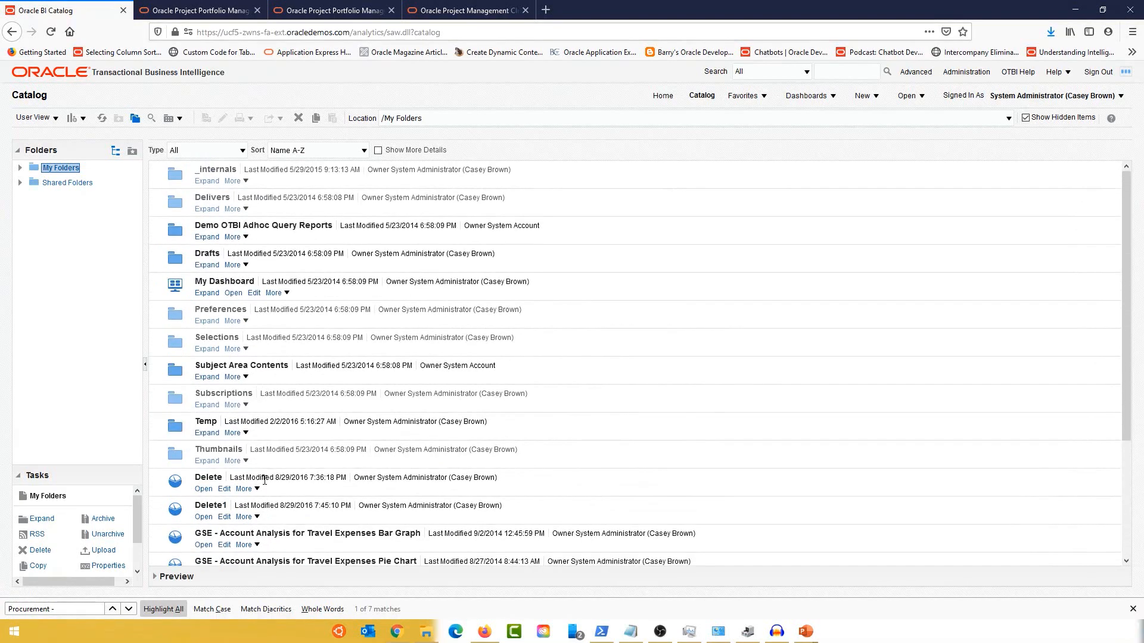
click(68, 182)
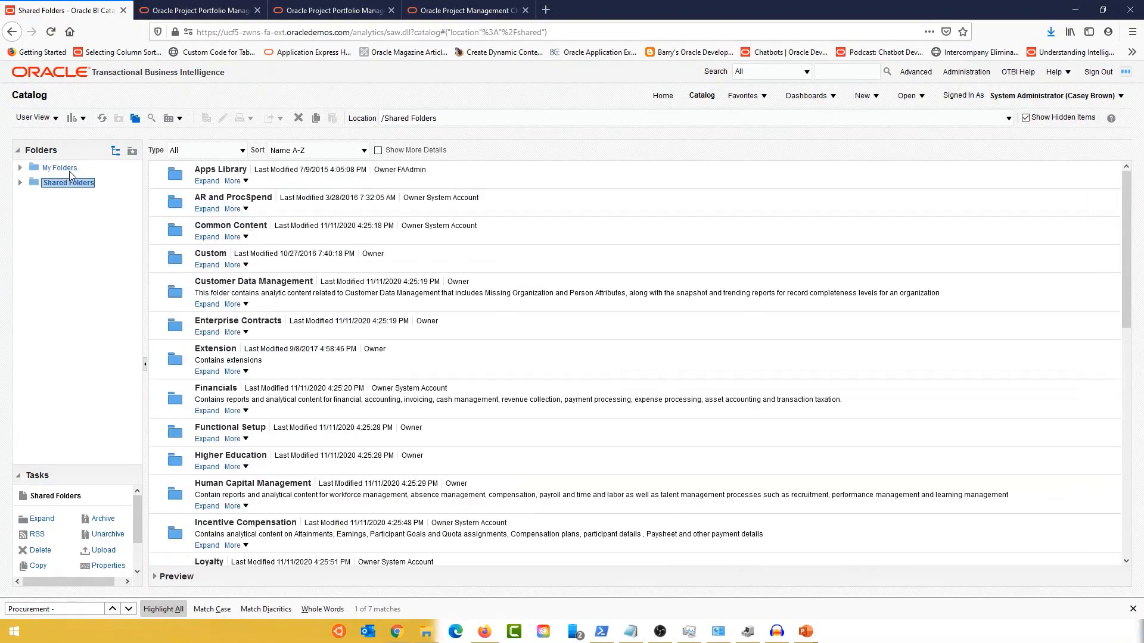
click(69, 171)
scroll(291, 383, down, 3)
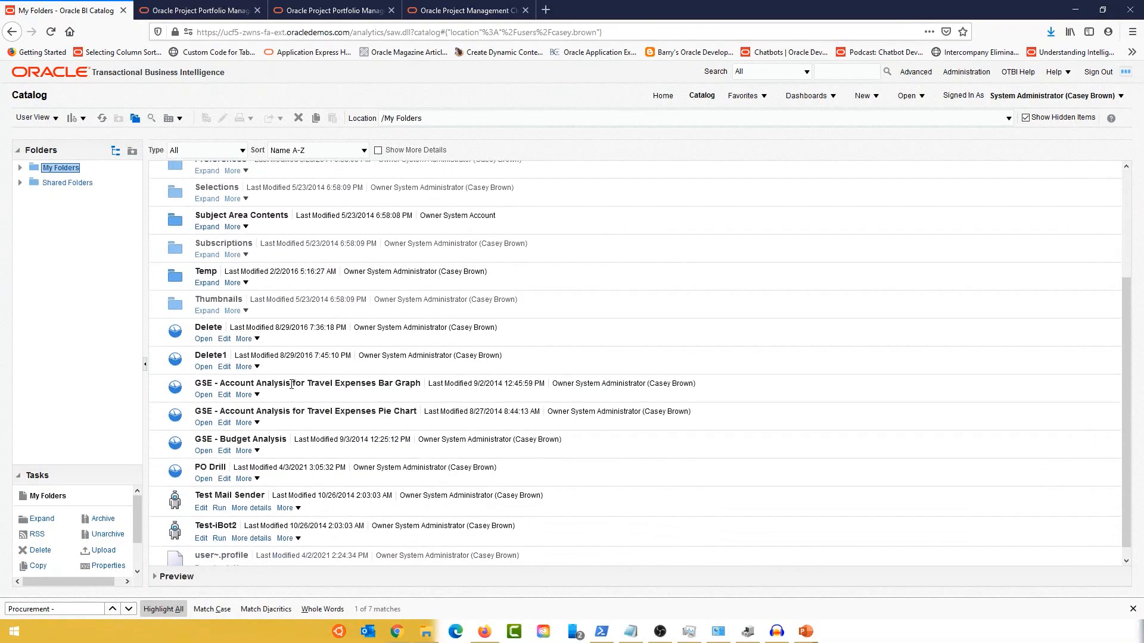
click(205, 480)
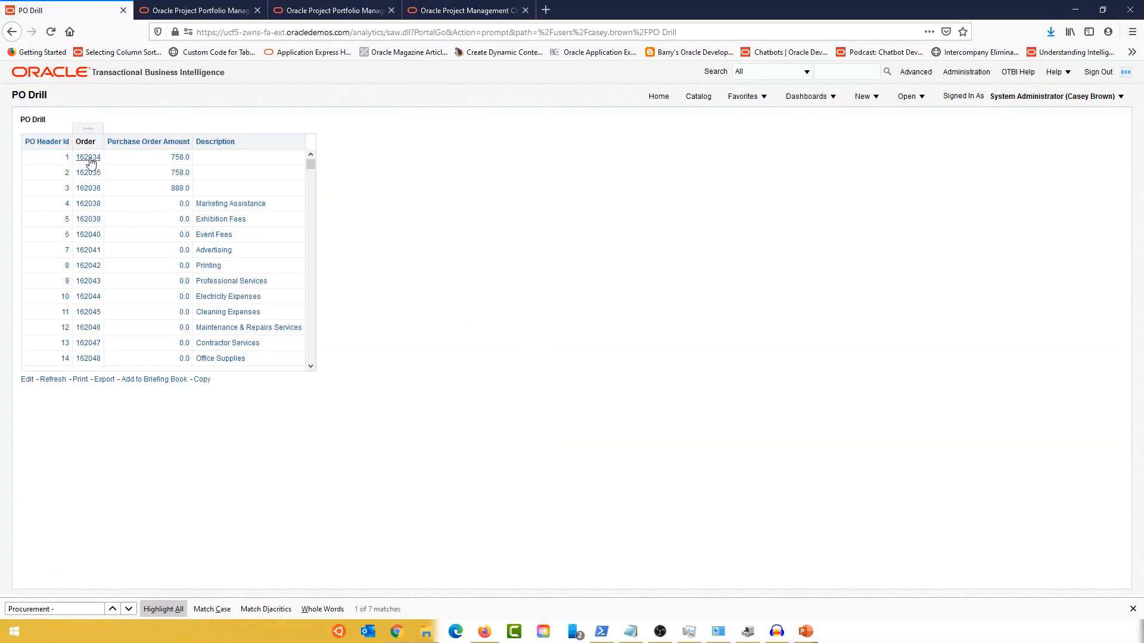
click(88, 158)
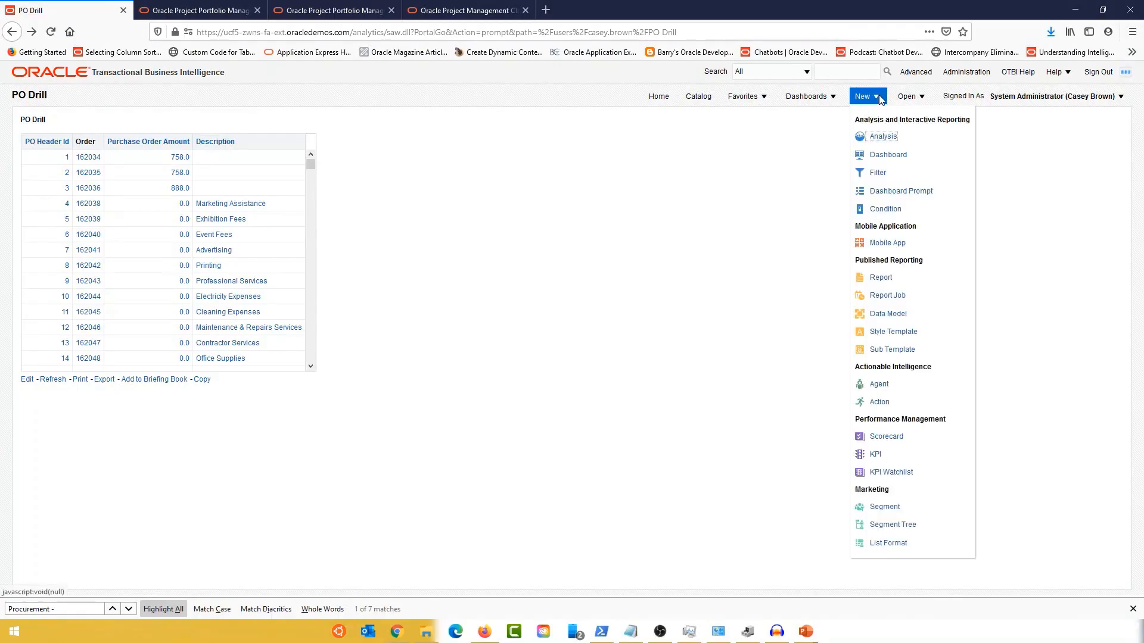
Create a new analysis on the General Ledger - Transactional Balances Real Time subject area
click(882, 137)
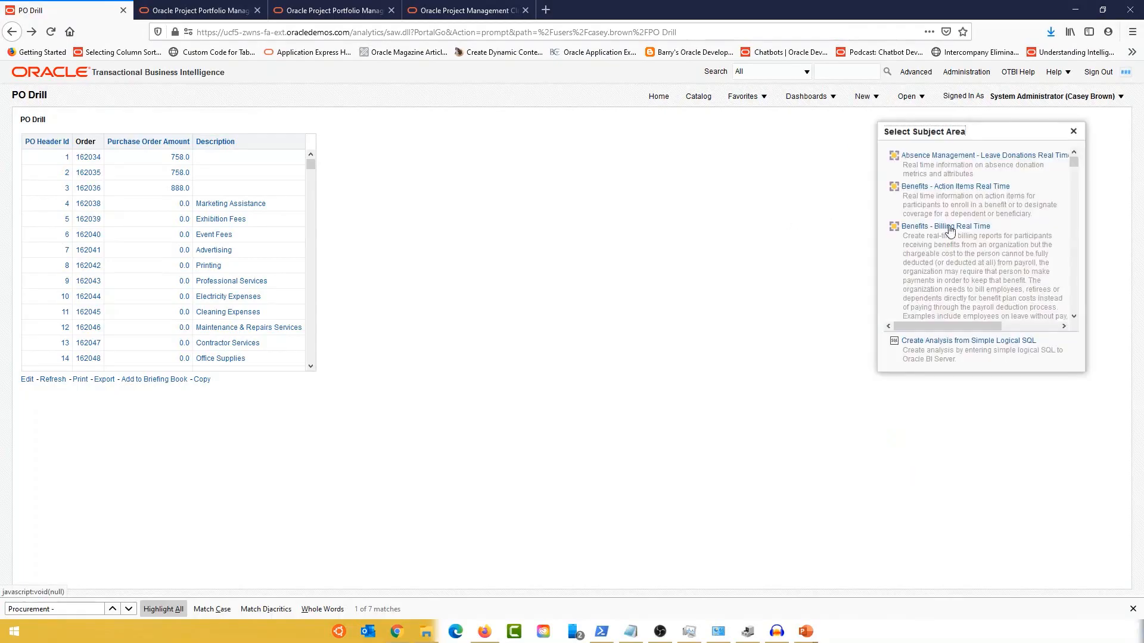
key(ctrl+f)
text(General)
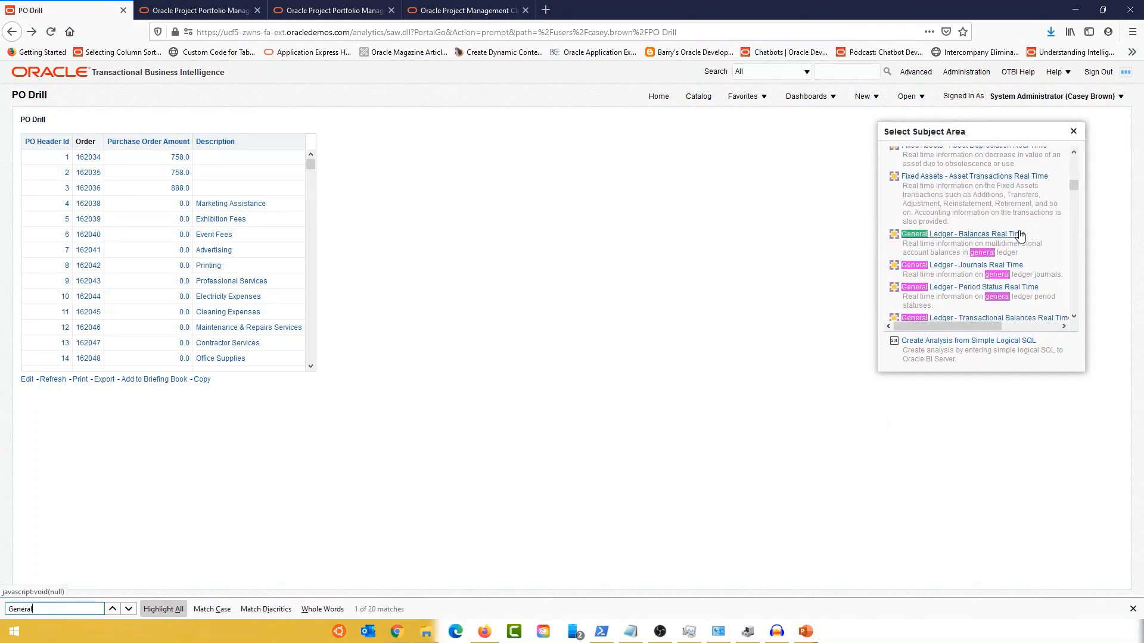
scroll(1013, 256, down, 2)
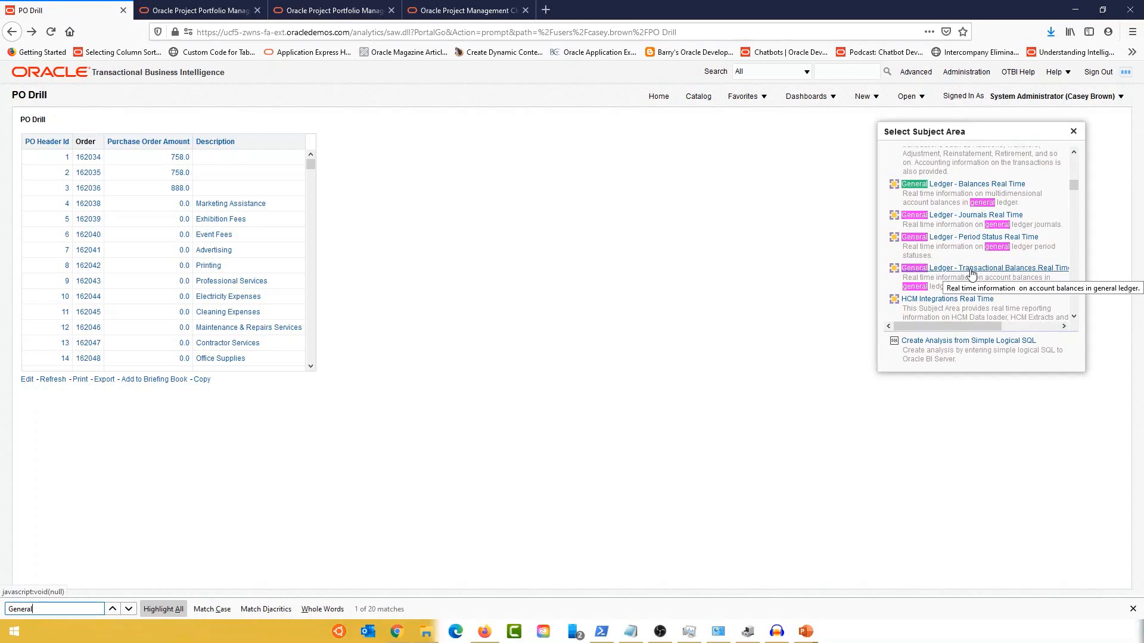
click(991, 275)
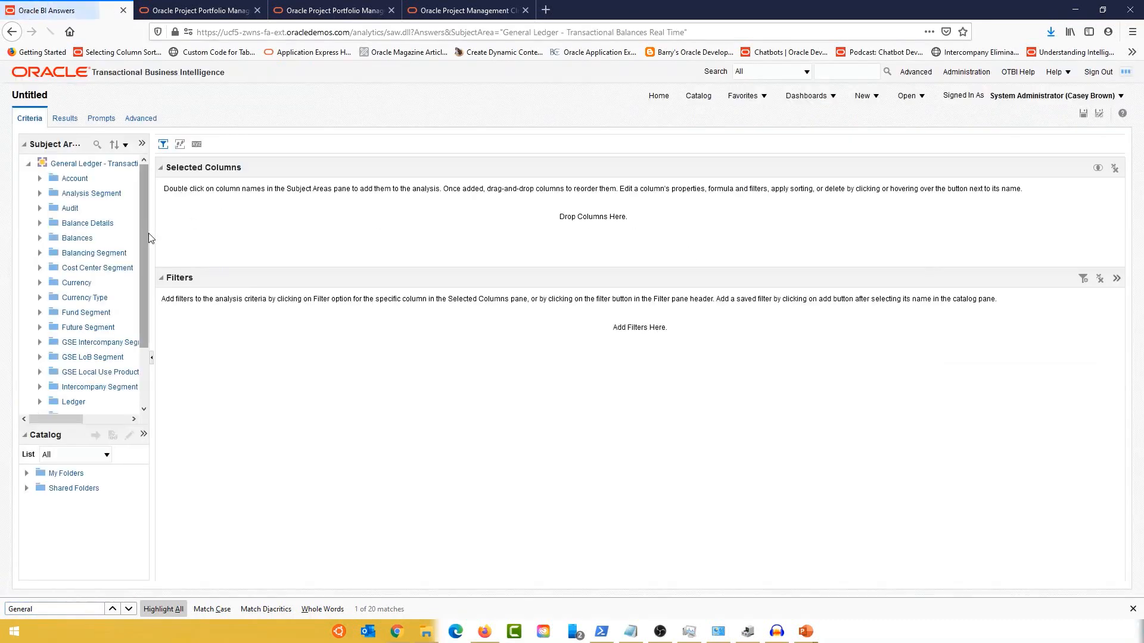
Add the Balancing Segment Code and Cost Center Code columns from their segment folders to the analysis
drag(150, 233, 182, 235)
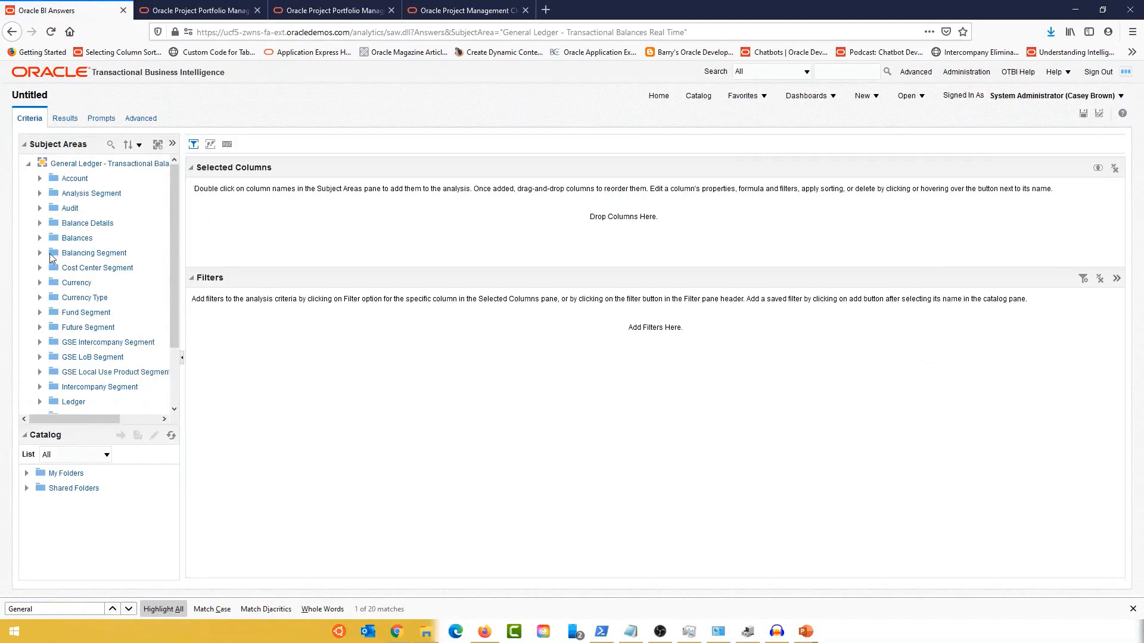
click(40, 254)
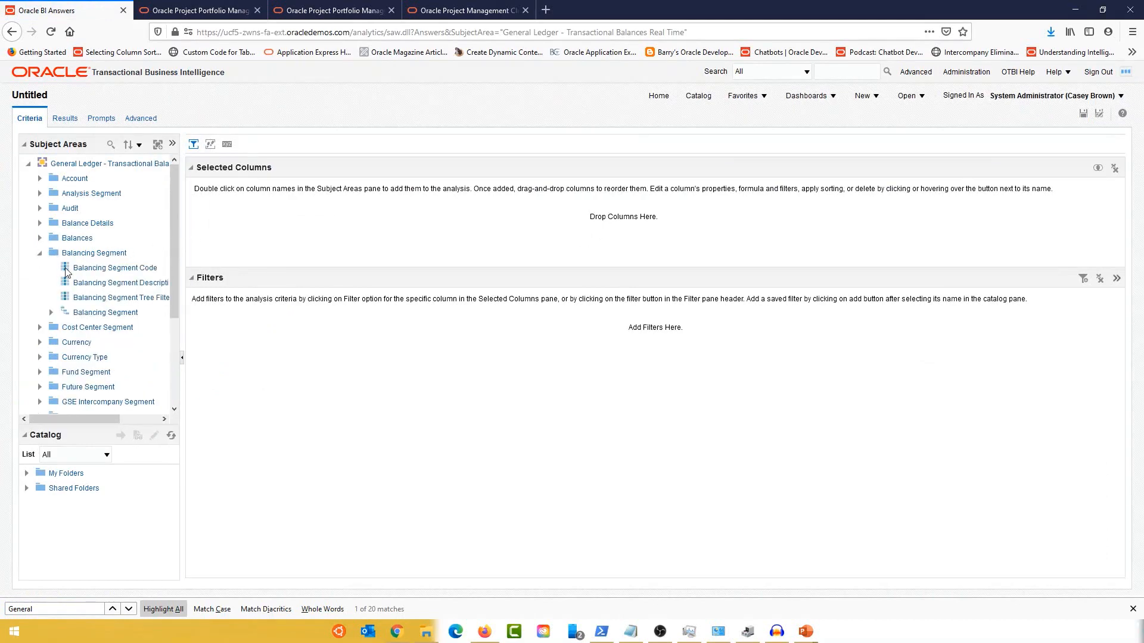
double_click(63, 272)
click(40, 253)
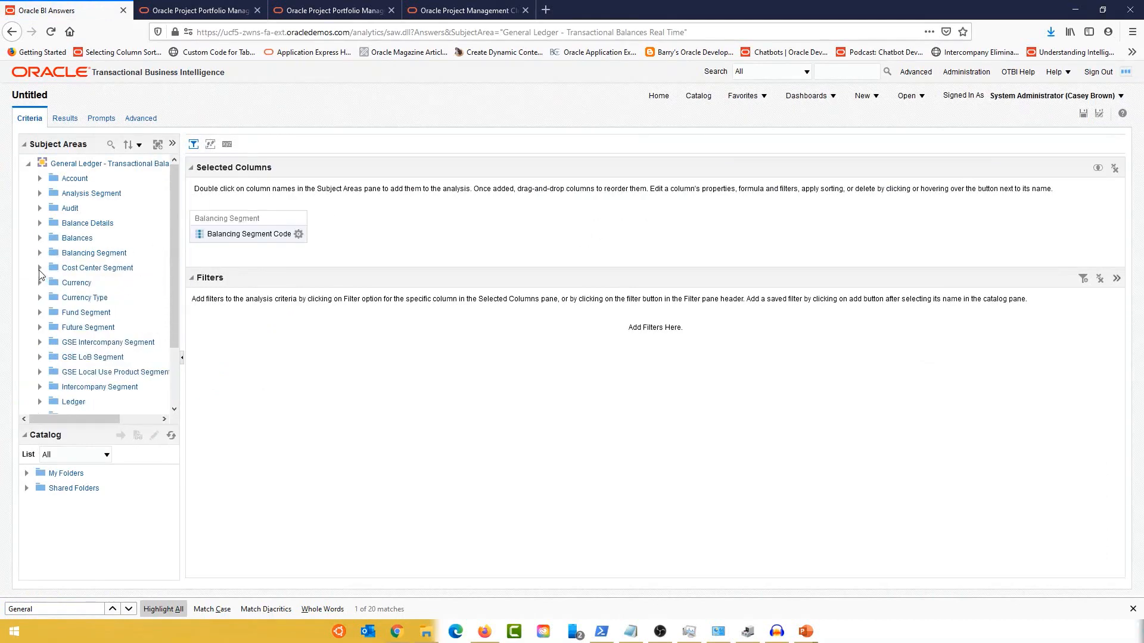
click(40, 269)
double_click(67, 283)
click(40, 268)
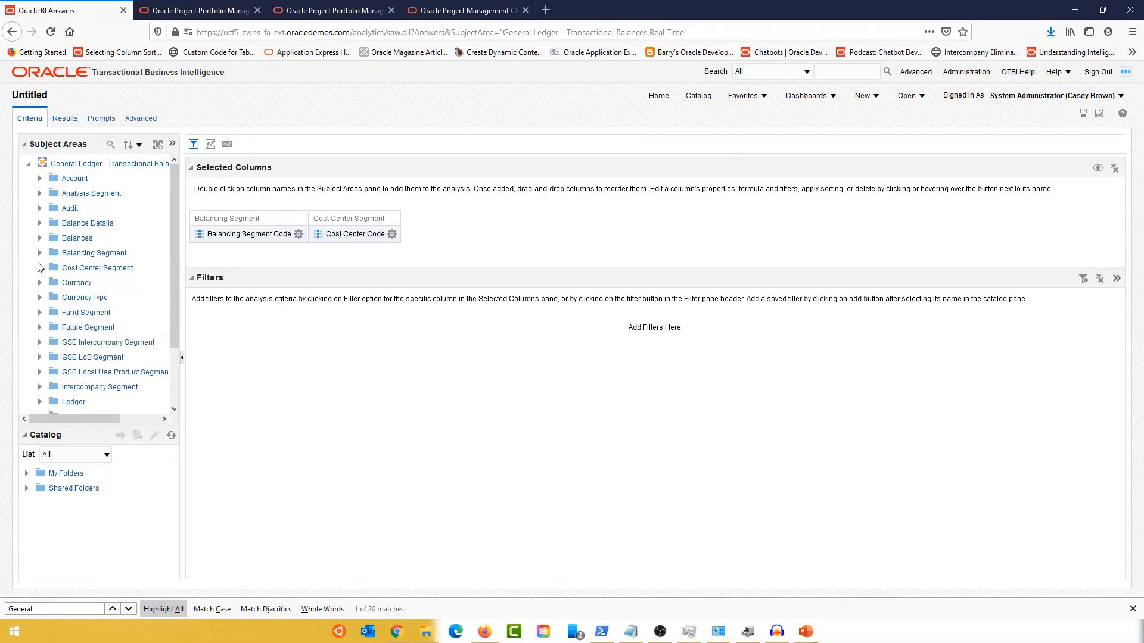
Add the Natural Account Segment Code column and the Currency code column to the analysis
scroll(52, 321, down, 3)
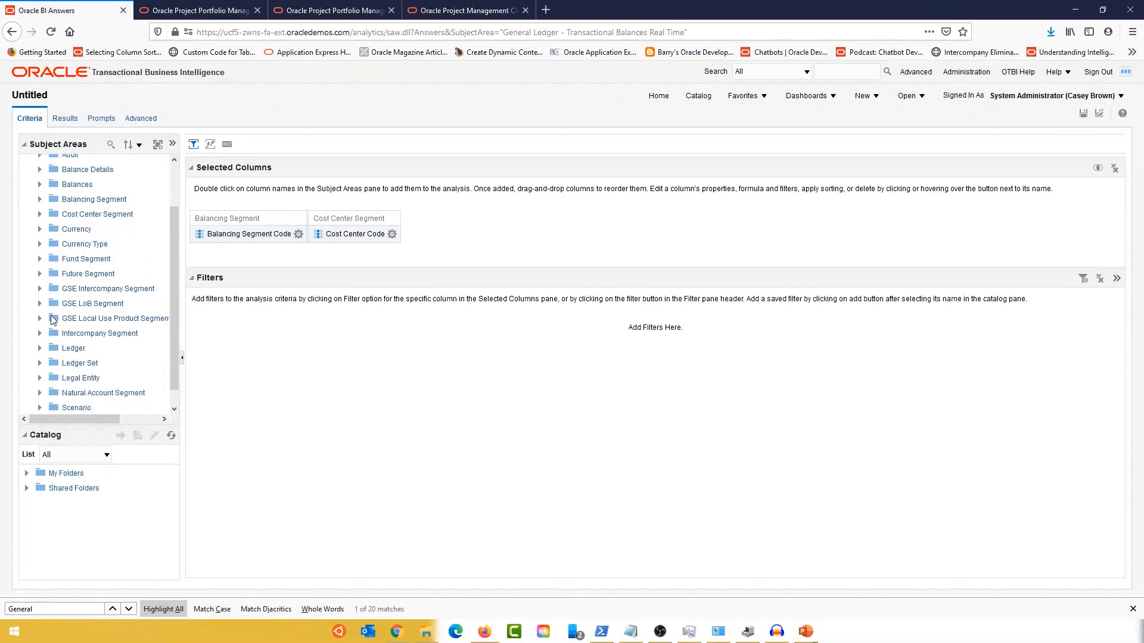
click(40, 375)
scroll(66, 351, down, 3)
double_click(77, 331)
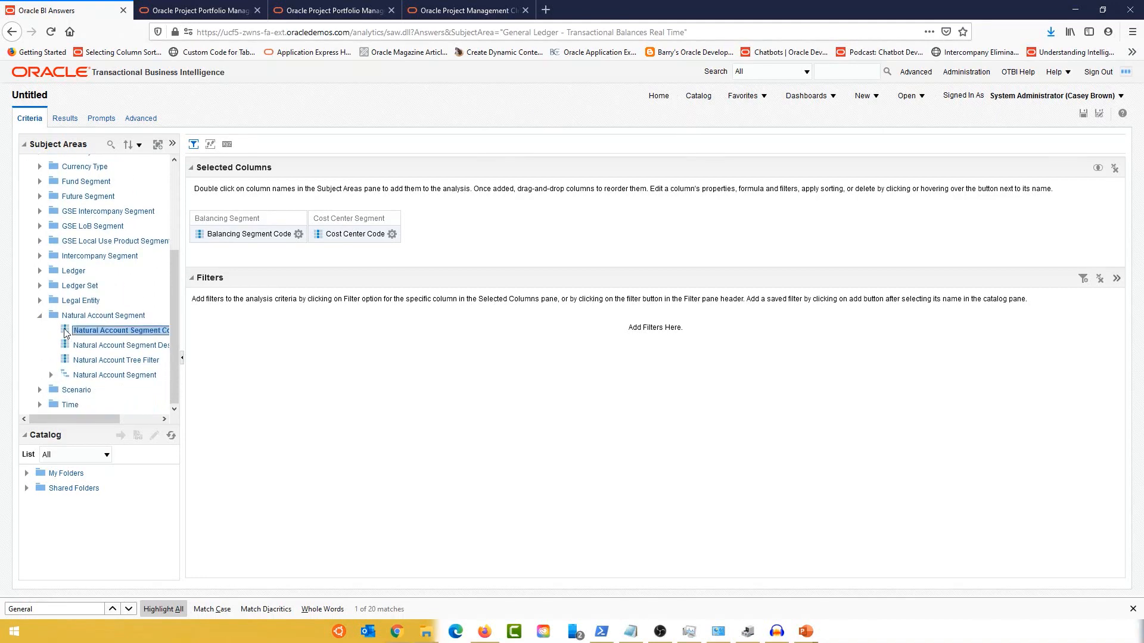
click(40, 315)
scroll(61, 308, up, 3)
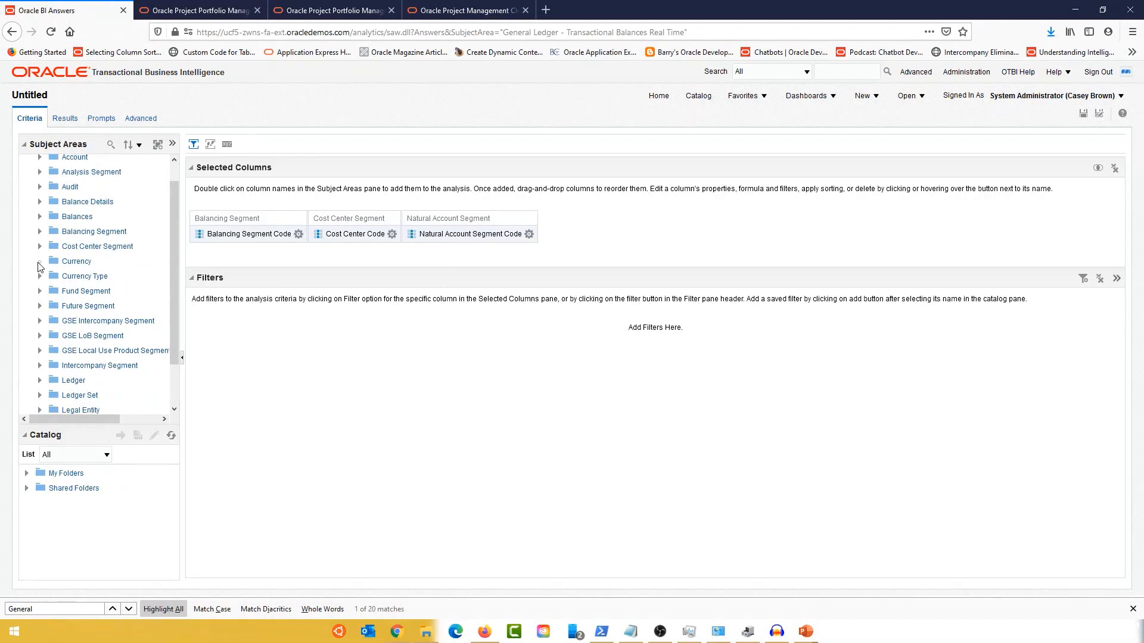
click(39, 262)
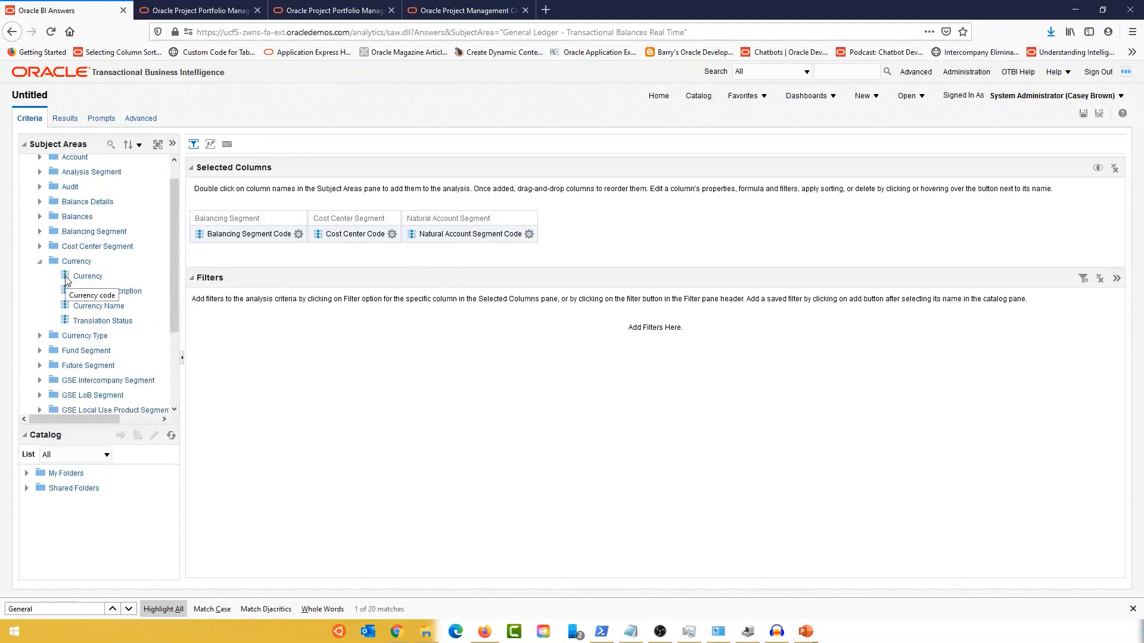
double_click(65, 277)
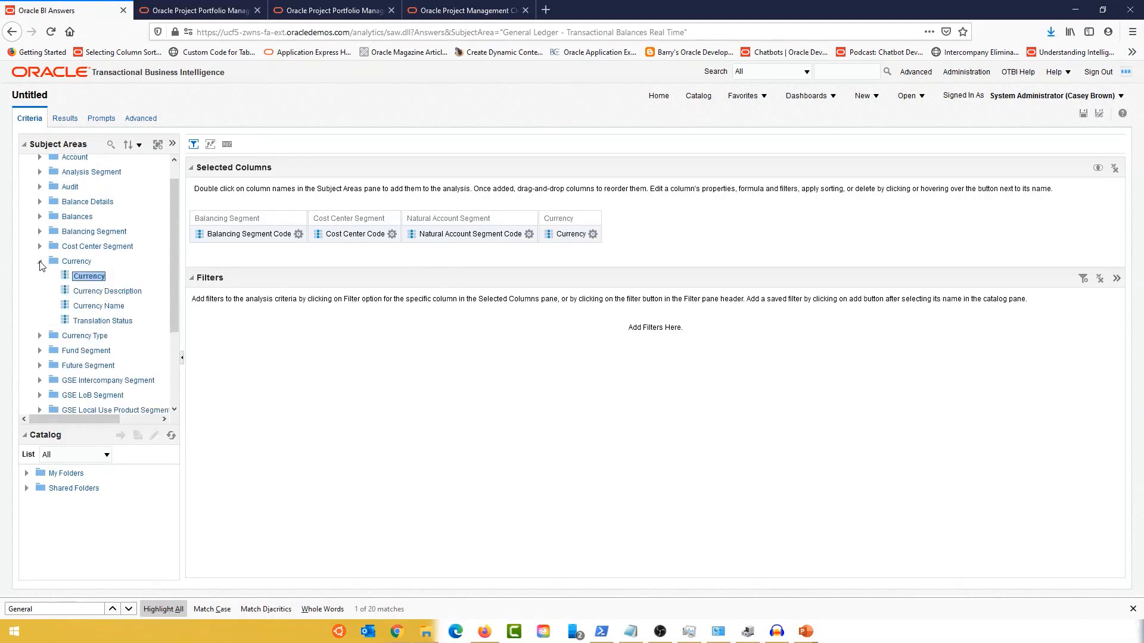
click(40, 262)
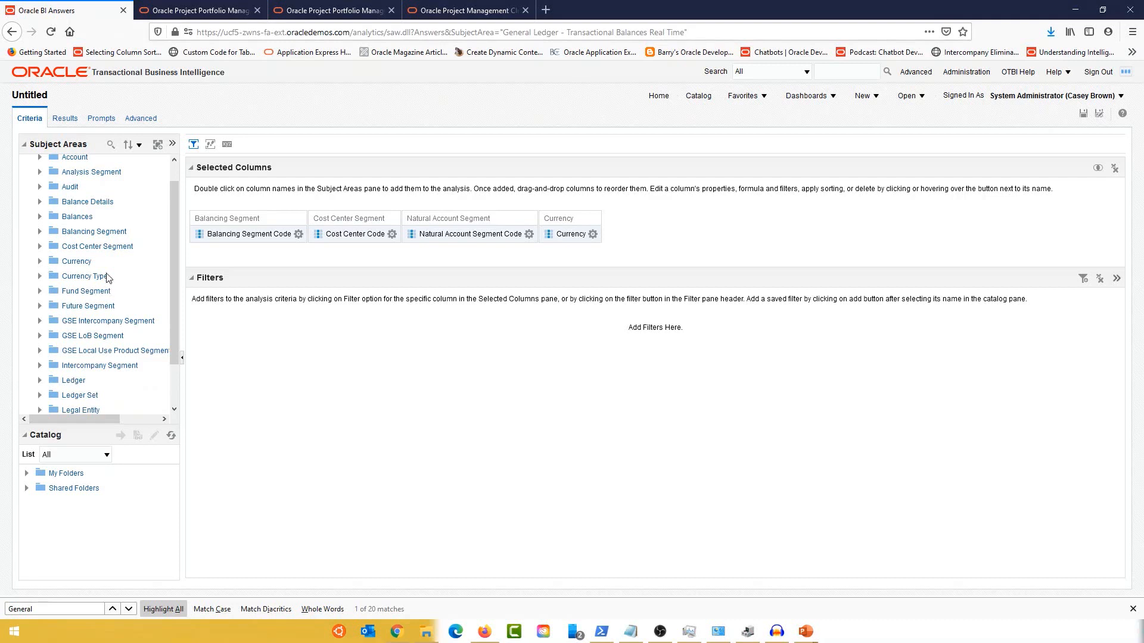
Add the Beginning Balance and Period Net Activity measures from the Base folder under Balances
scroll(59, 226, up, 1)
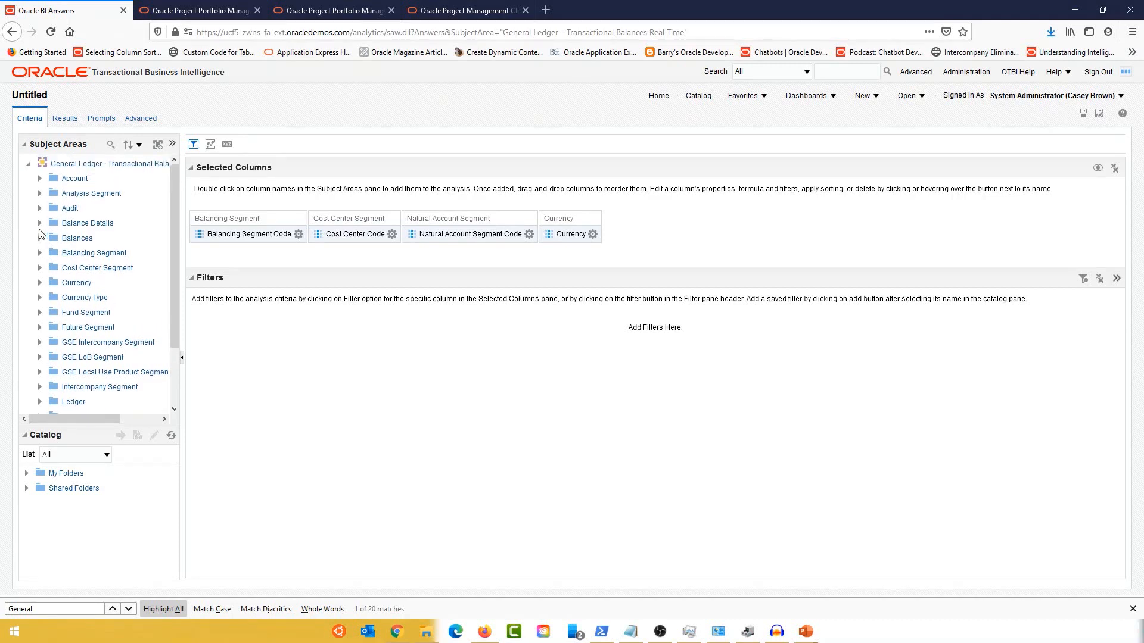
click(40, 224)
click(40, 223)
click(40, 238)
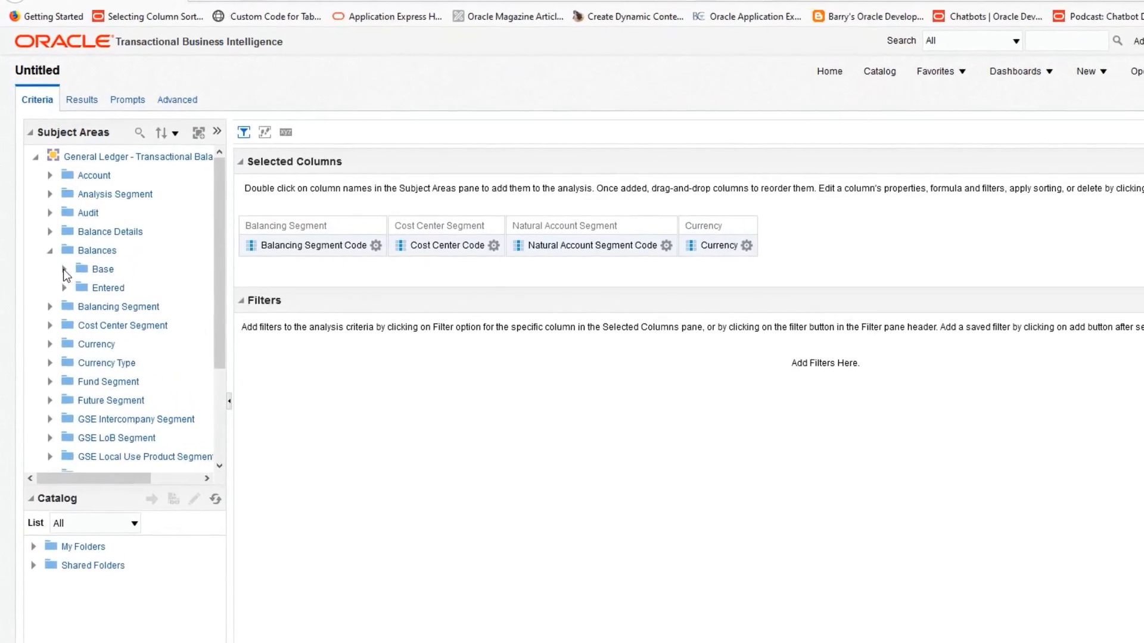
click(56, 258)
drag(242, 352, 296, 352)
scroll(144, 357, down, 2)
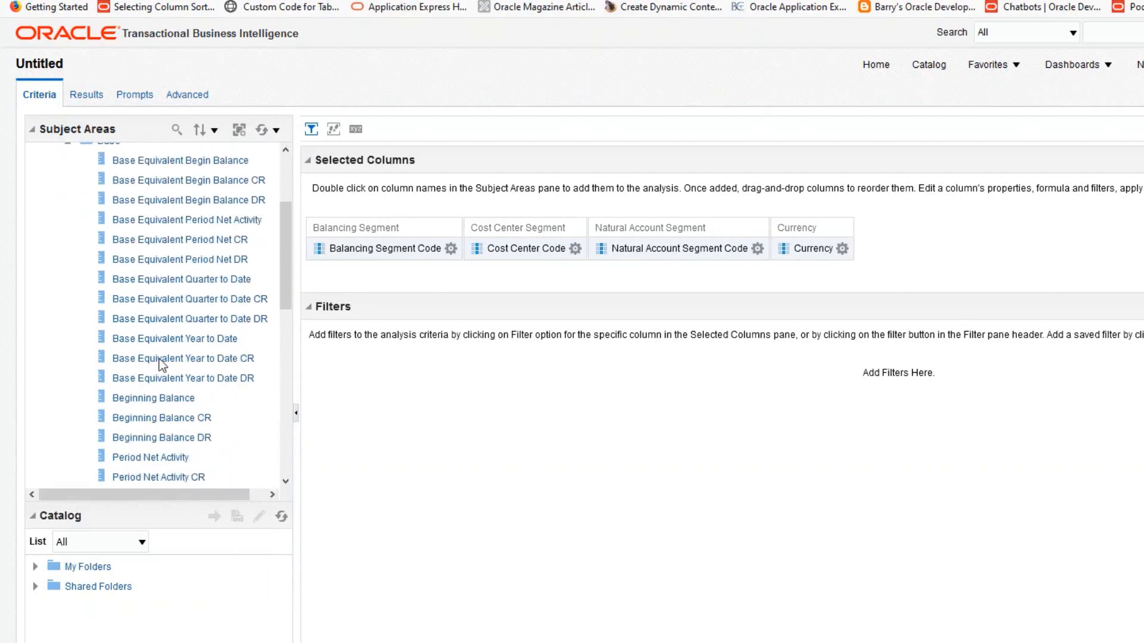
double_click(108, 398)
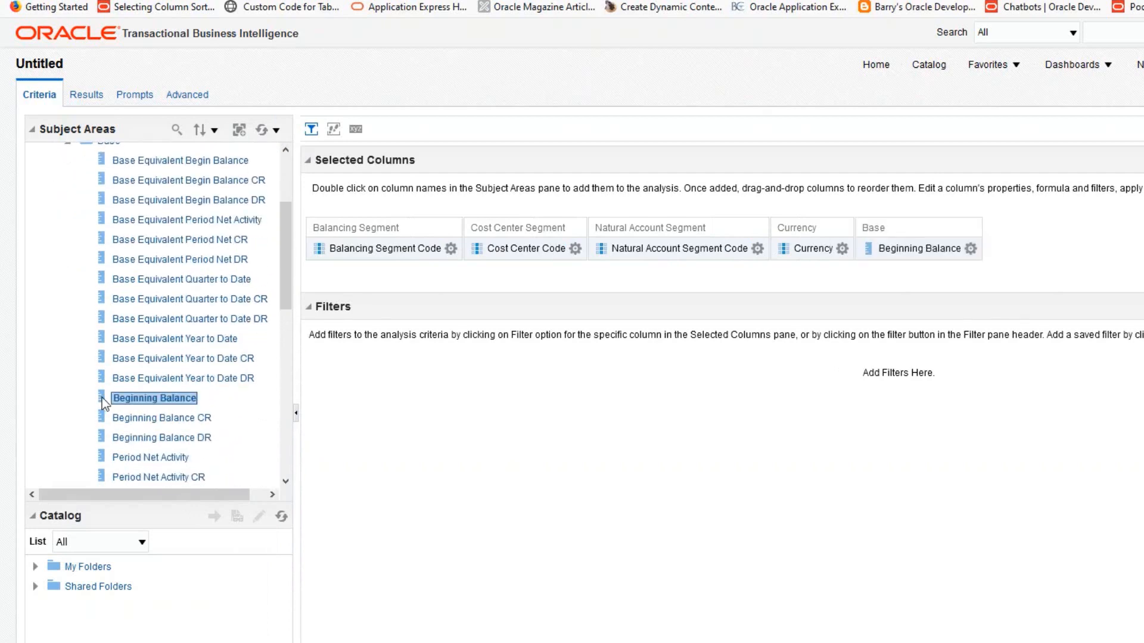
scroll(119, 402, down, 3)
double_click(102, 394)
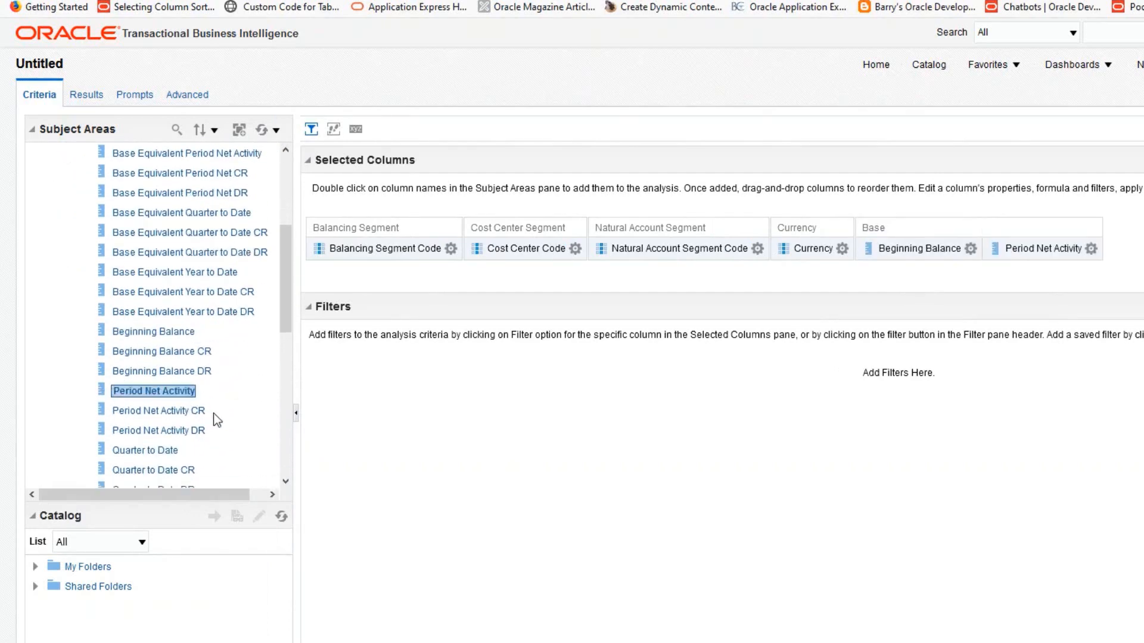
scroll(215, 416, down, 3)
scroll(163, 364, down, 9)
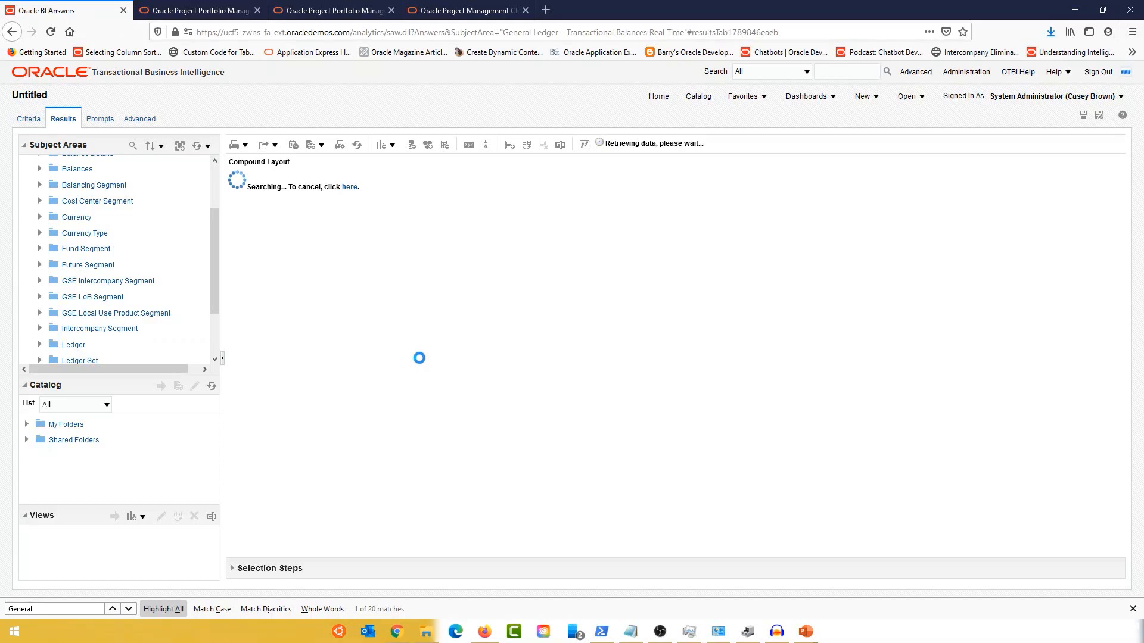
Return to the analysis criteria and add the Accounting Period Name column from the Time folder
click(28, 121)
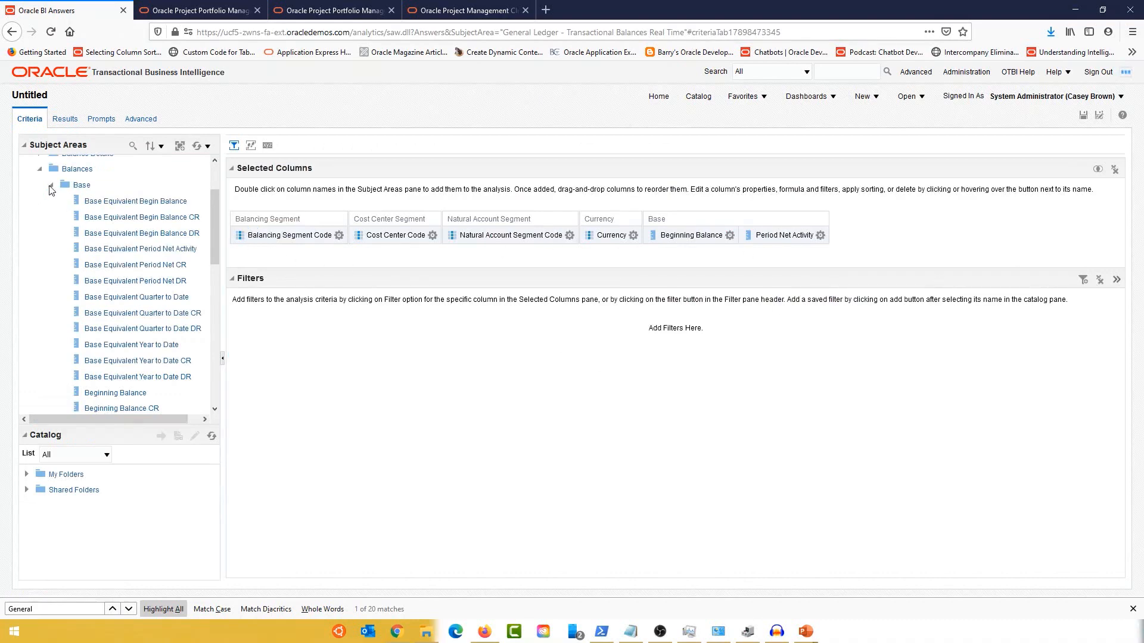
click(50, 186)
click(39, 170)
scroll(77, 355, down, 1)
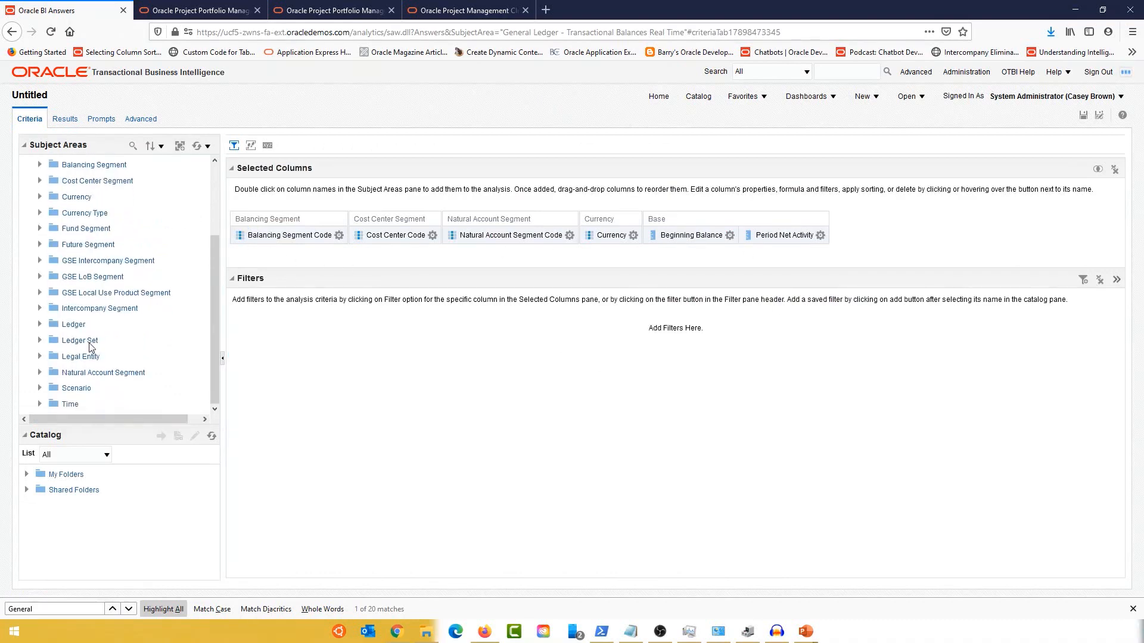
click(40, 404)
scroll(132, 327, down, 5)
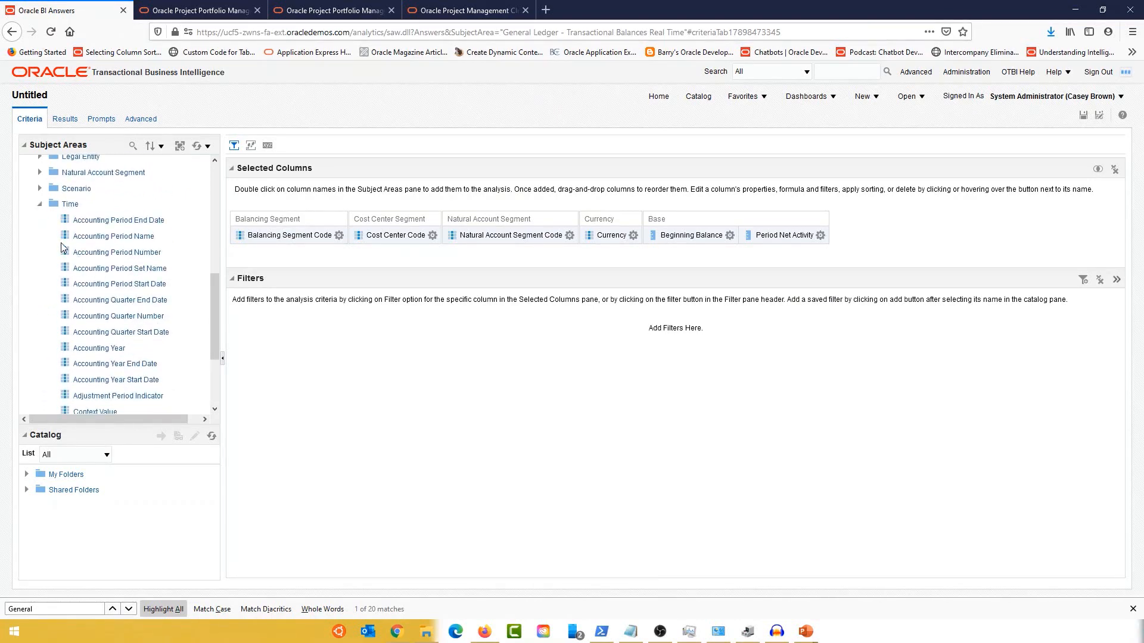
double_click(67, 239)
click(41, 207)
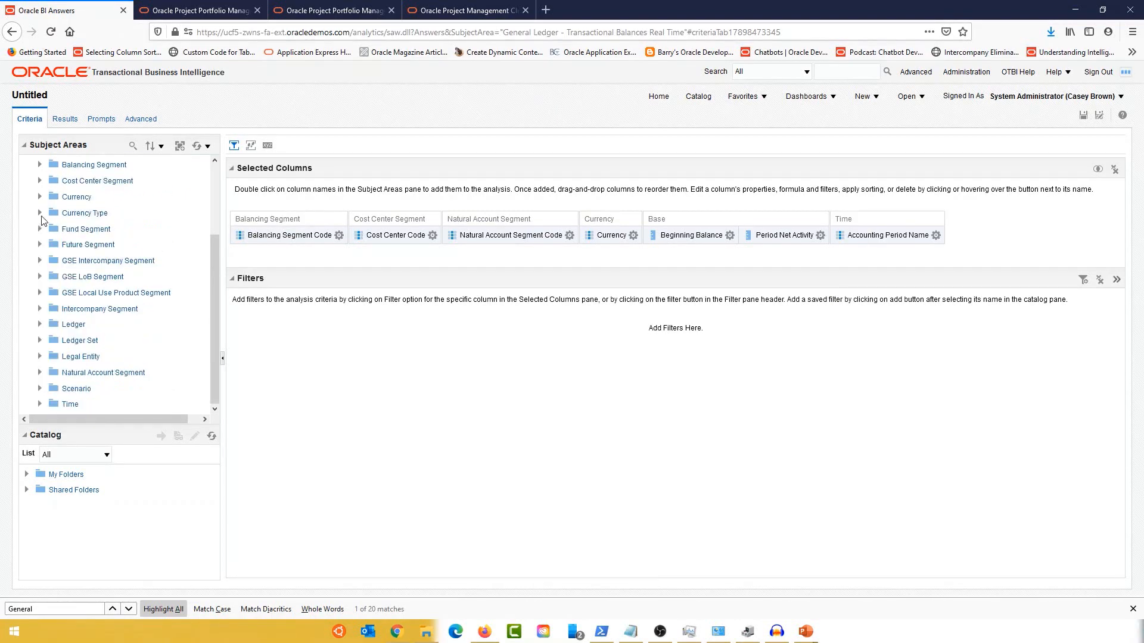
Add the Balance Type column from the Scenario folder and filter it to equal Actual
click(40, 388)
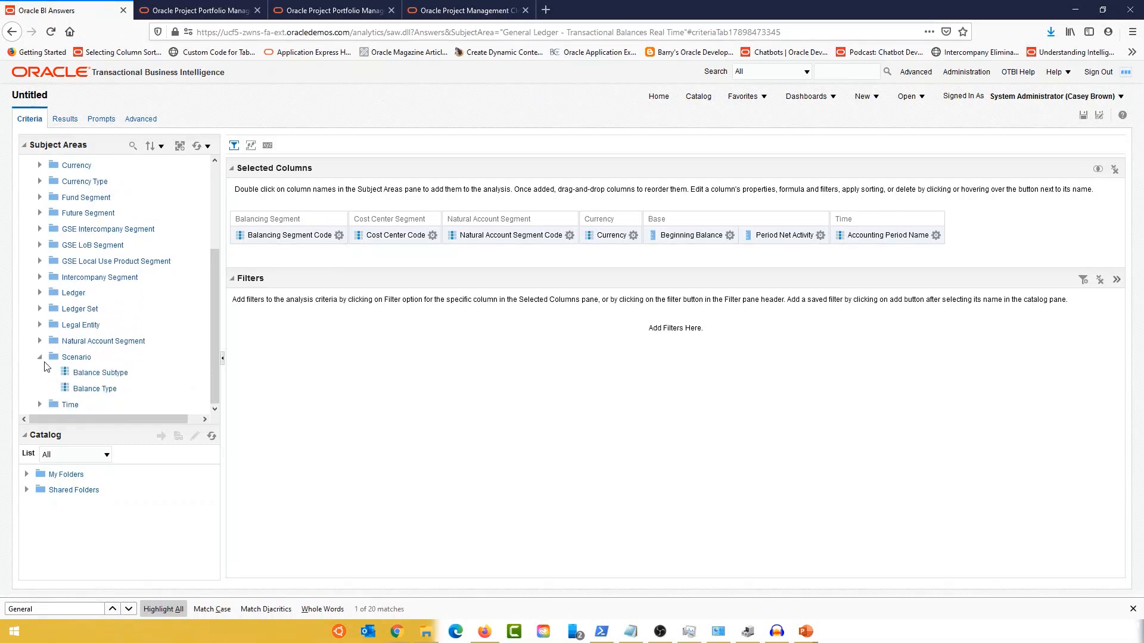
double_click(67, 392)
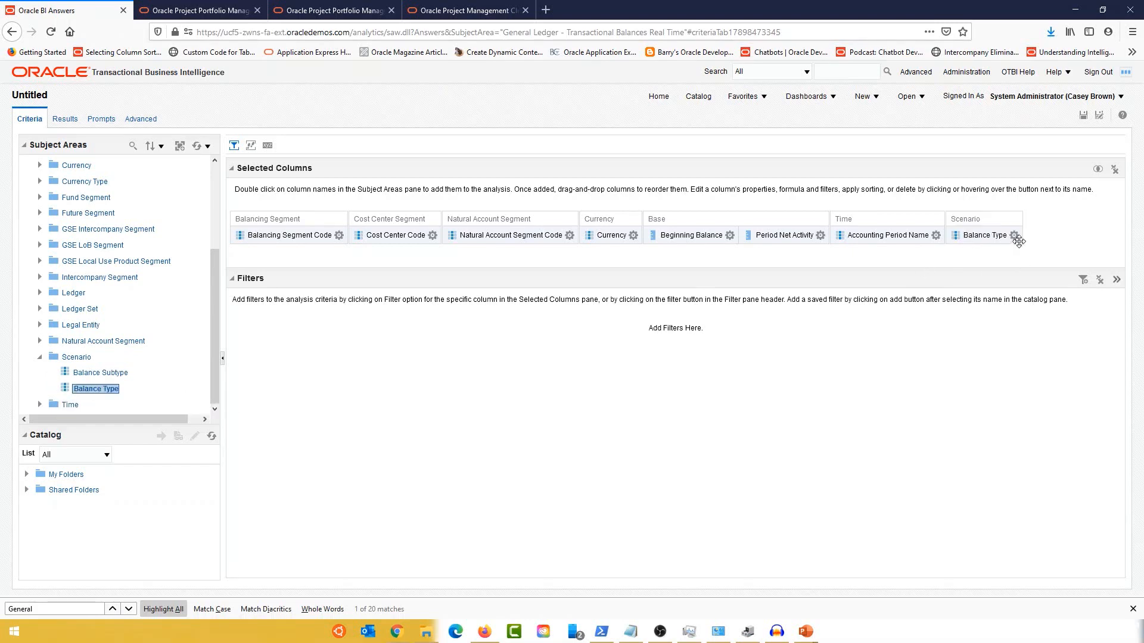
click(1015, 237)
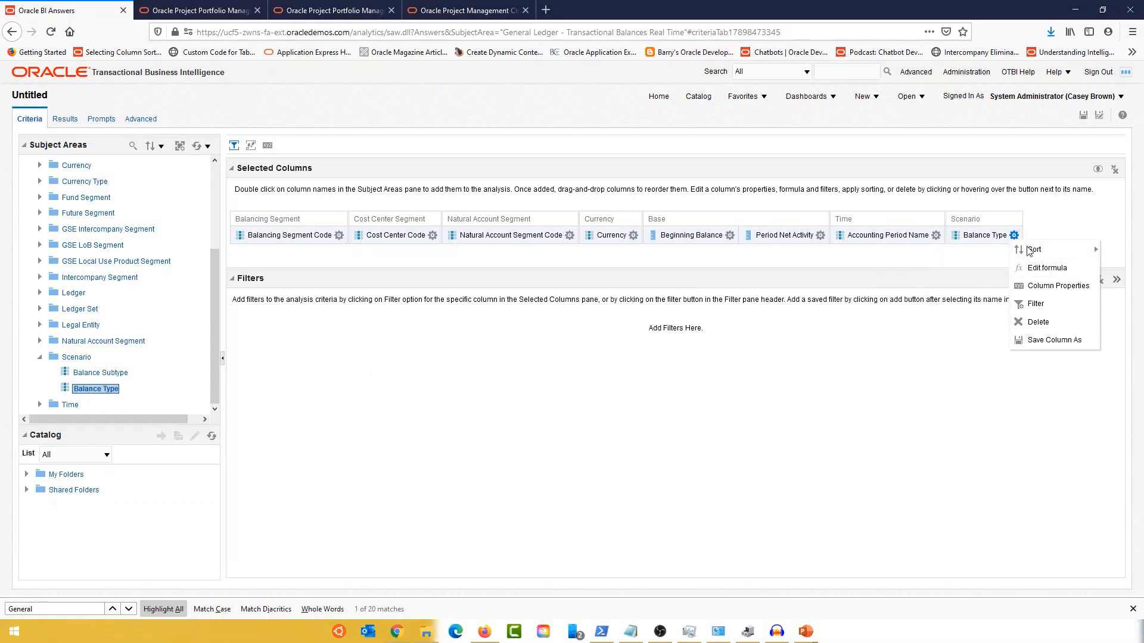
click(1035, 303)
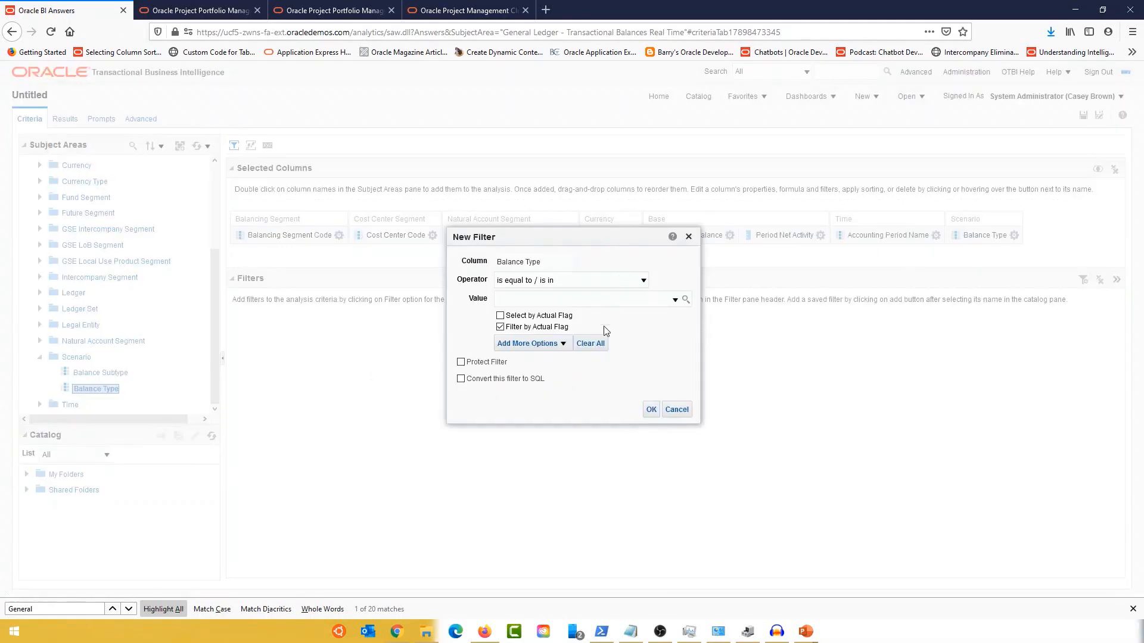
click(675, 299)
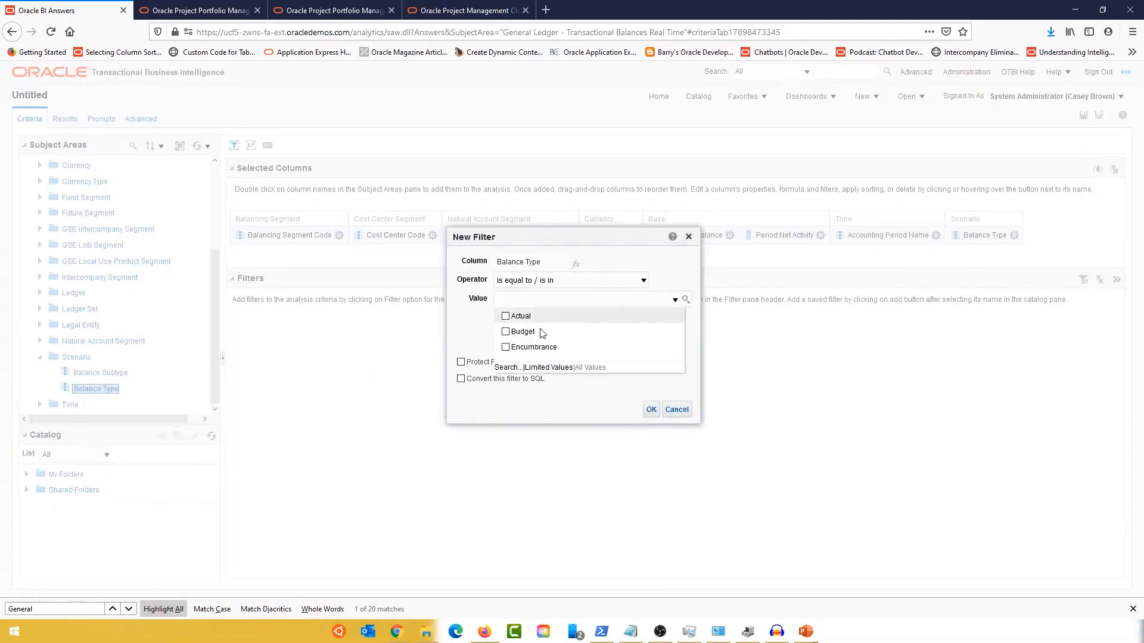
click(464, 331)
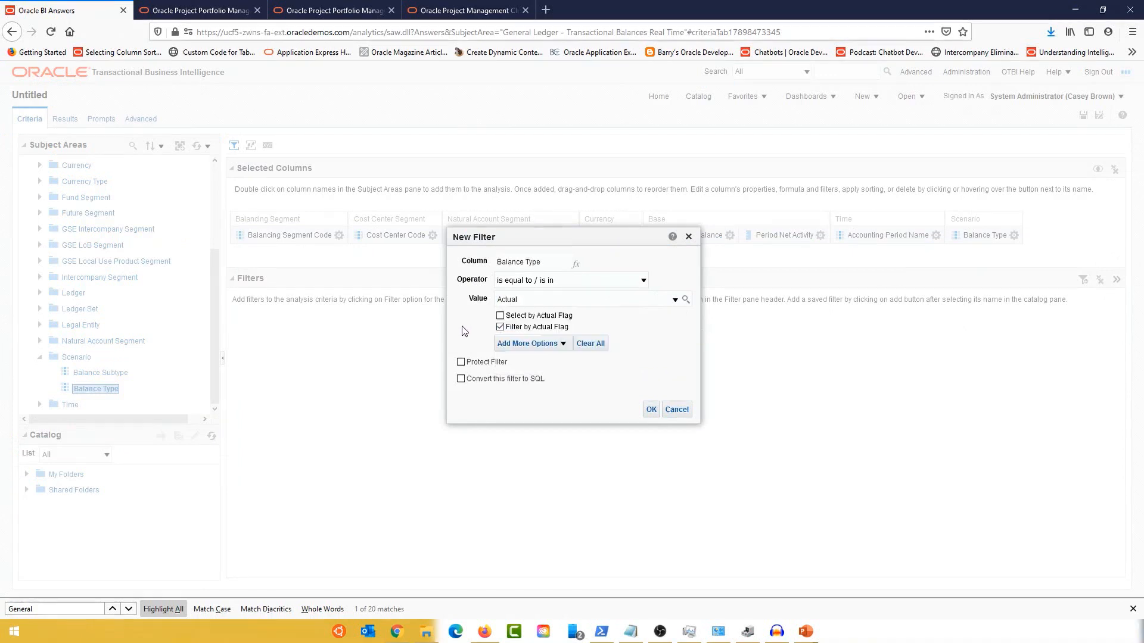
click(651, 409)
click(935, 234)
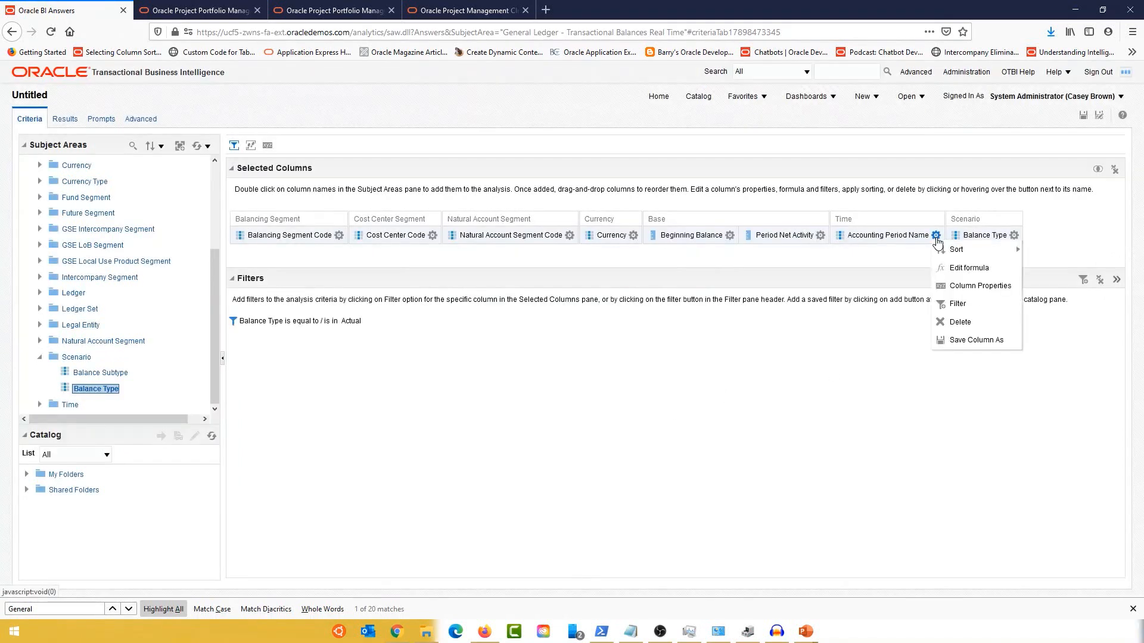
click(1082, 285)
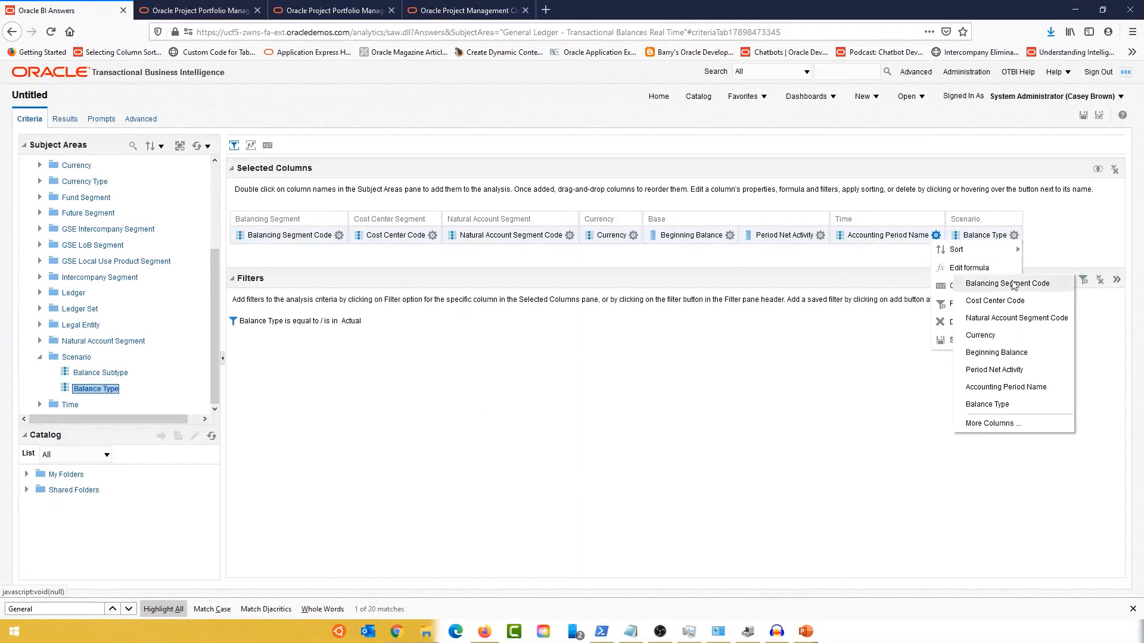
click(1099, 356)
click(1084, 282)
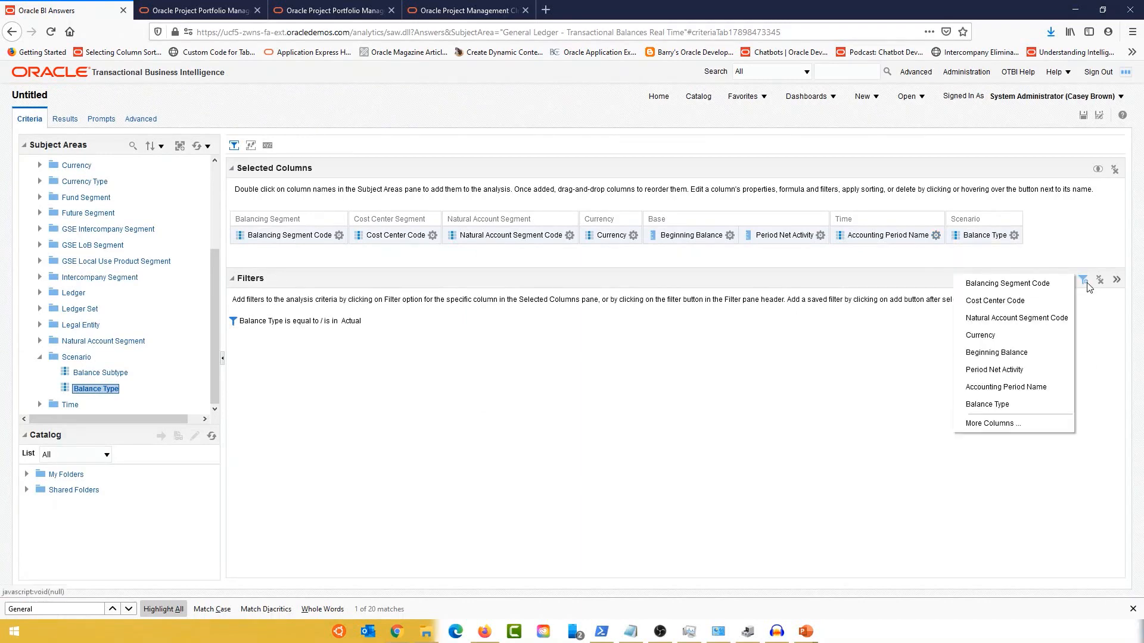
click(1090, 325)
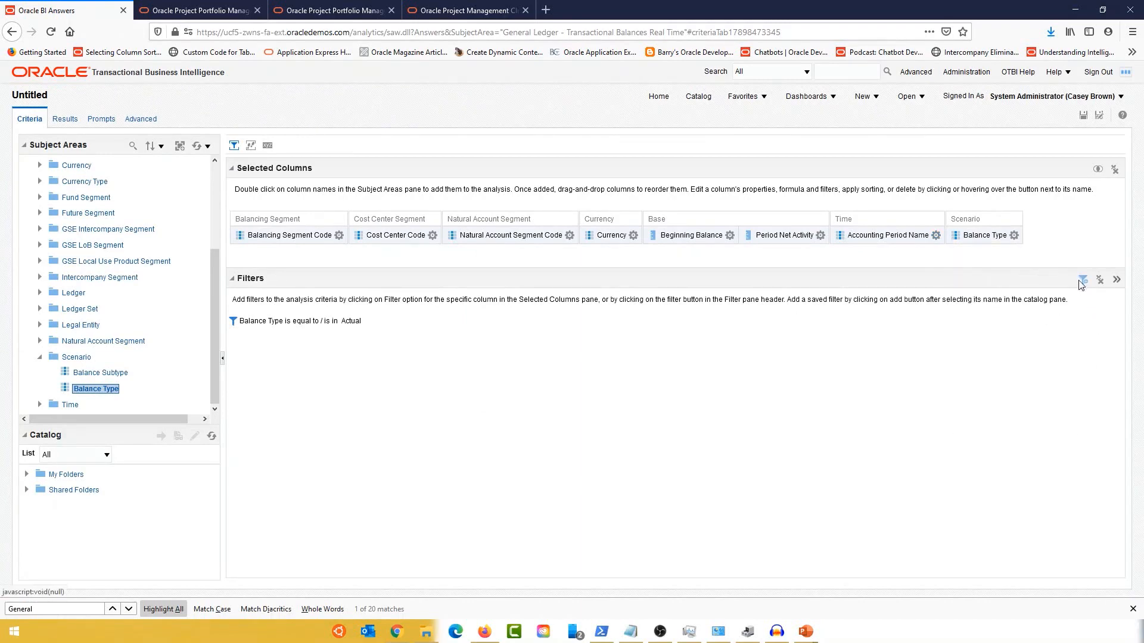
Add a filter on the Accounting Year column from the Time folder, equal to 2020.0
click(1082, 283)
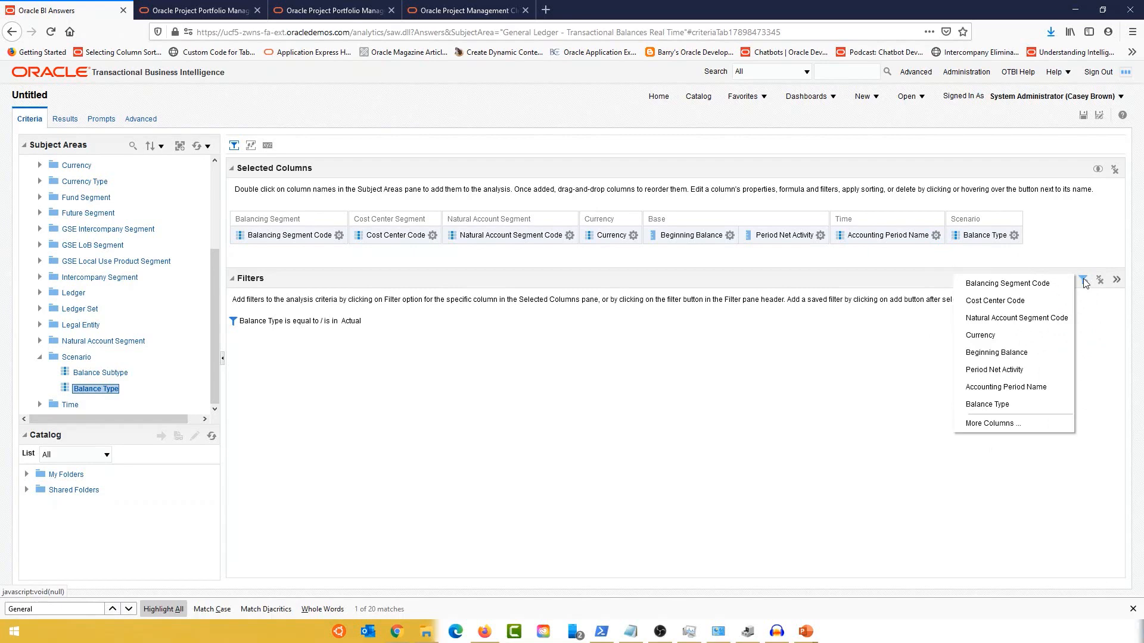
click(991, 424)
scroll(536, 357, down, 5)
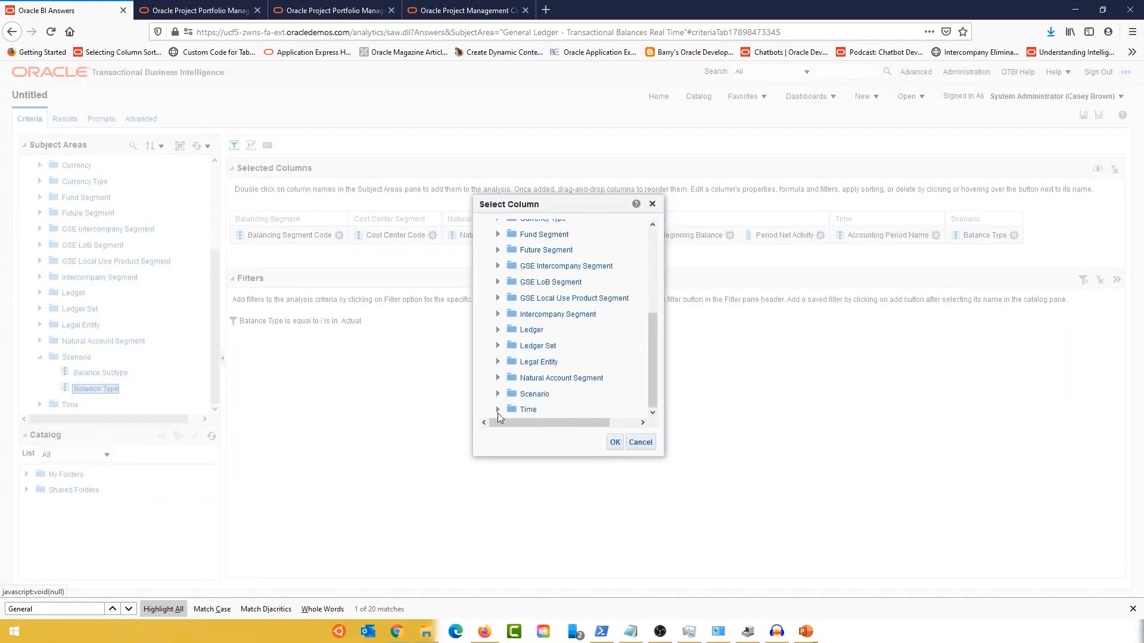
click(498, 411)
scroll(577, 346, down, 3)
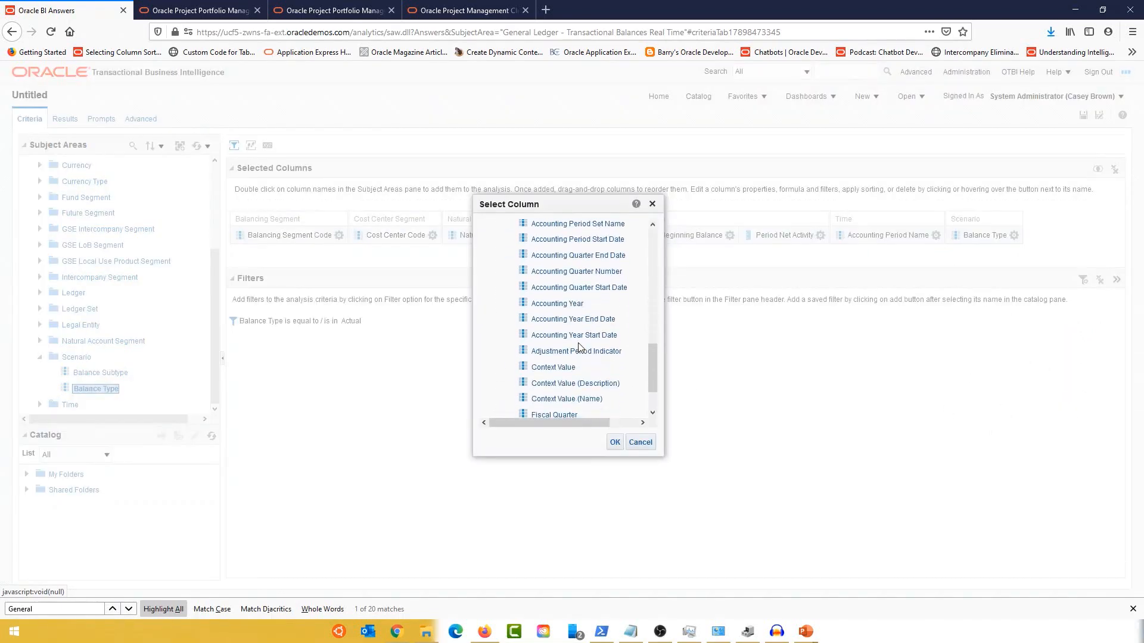
click(538, 307)
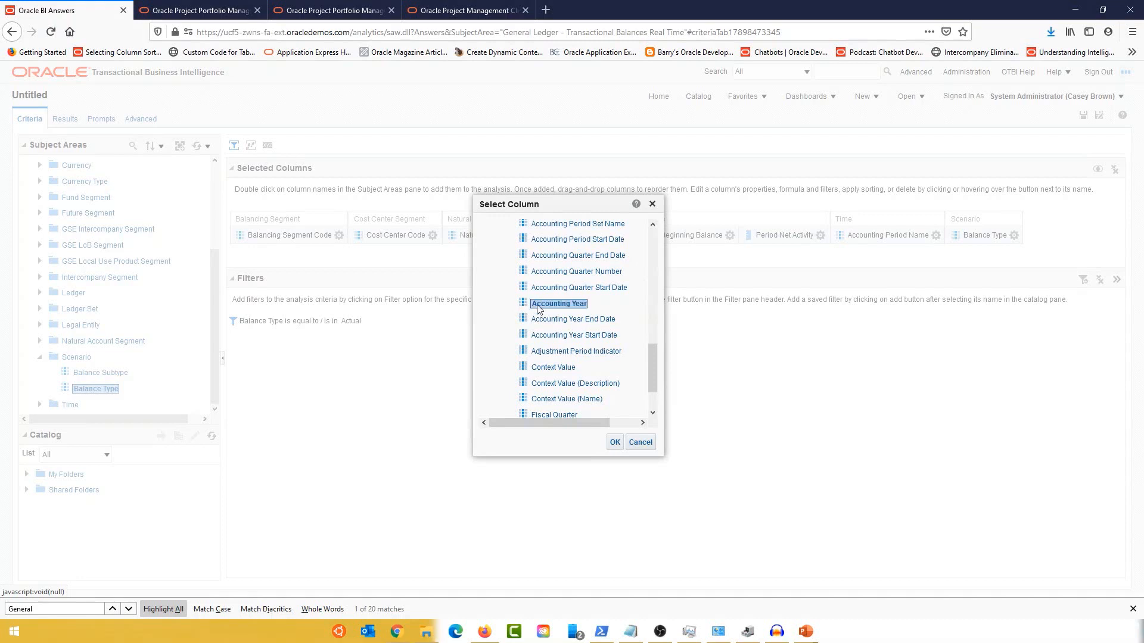
click(615, 442)
click(670, 303)
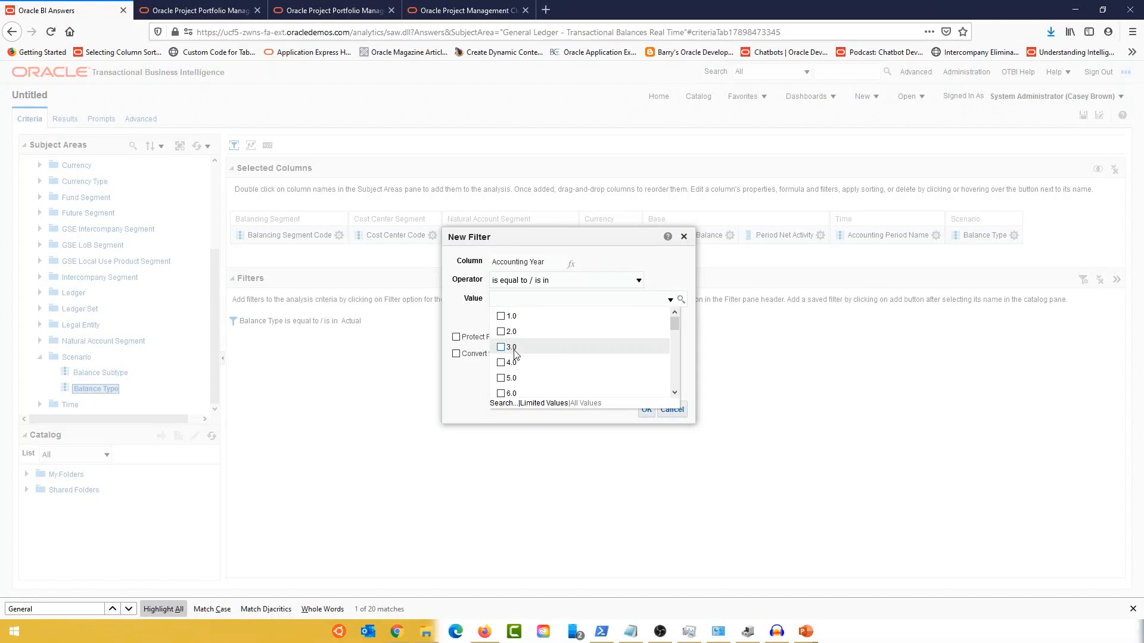
scroll(524, 355, down, 10)
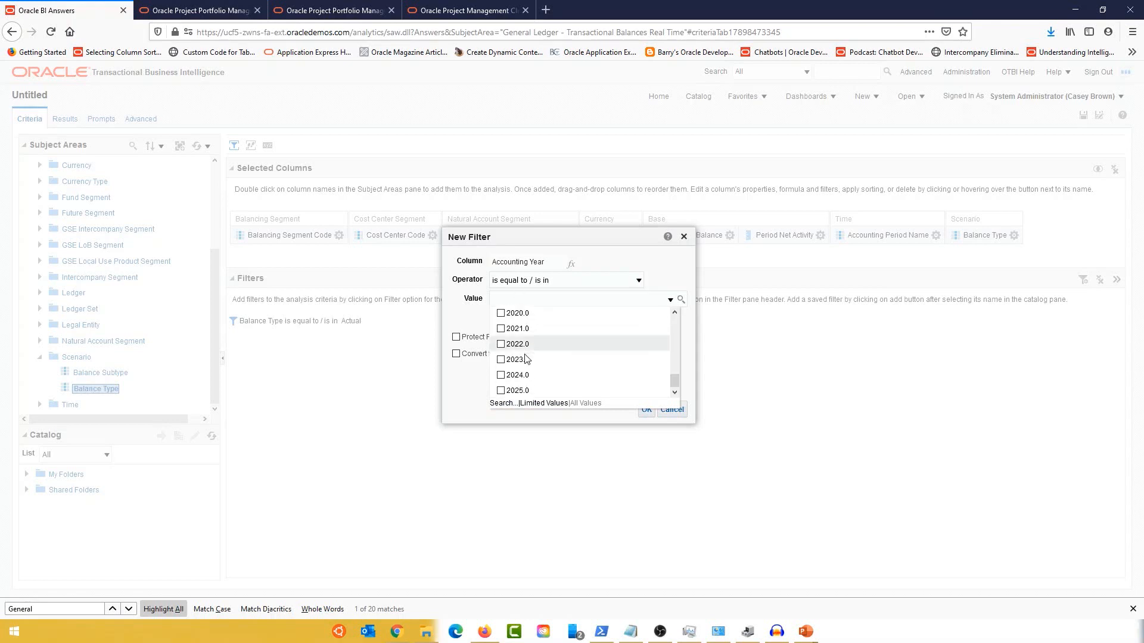
click(503, 313)
click(482, 396)
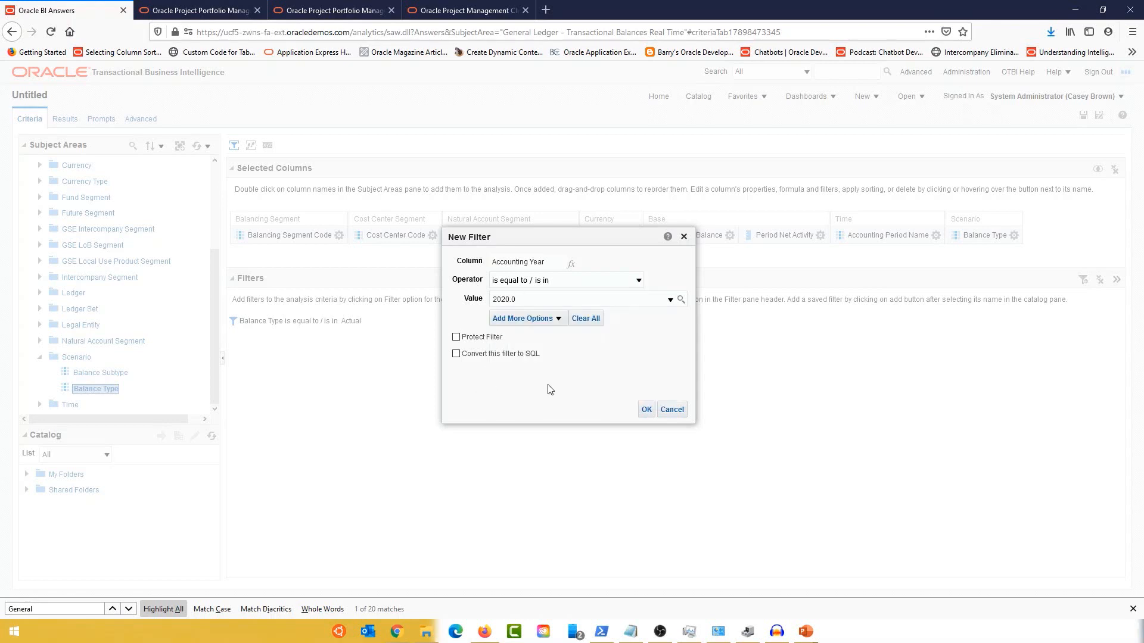
click(647, 409)
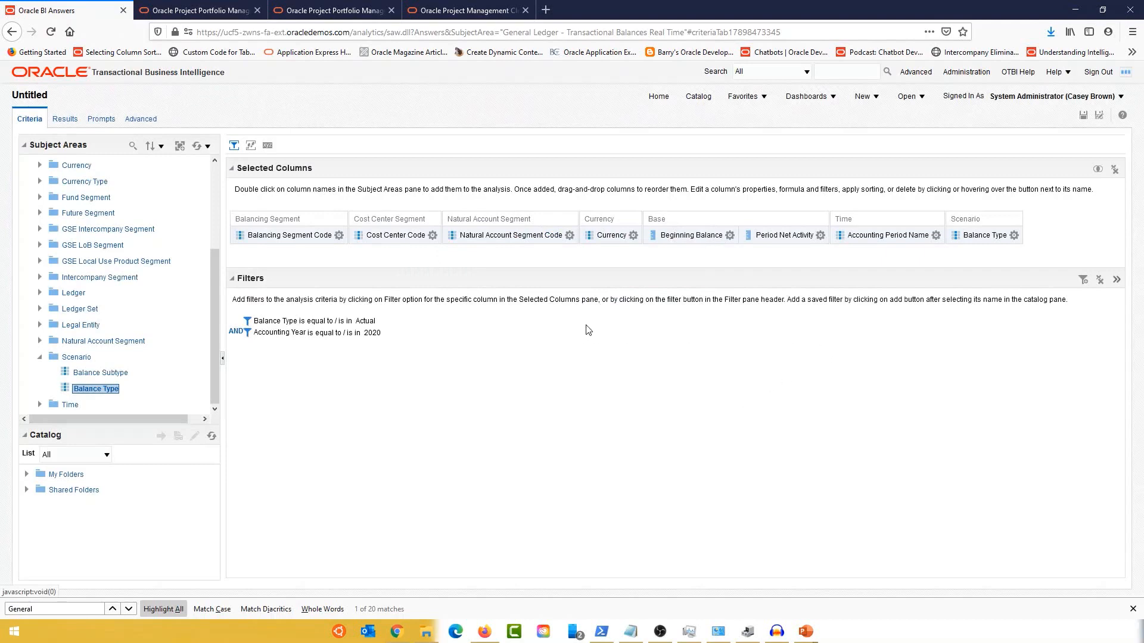
Show the analysis results and set the table to content paging with alternate row styling and repeated cell values
click(65, 118)
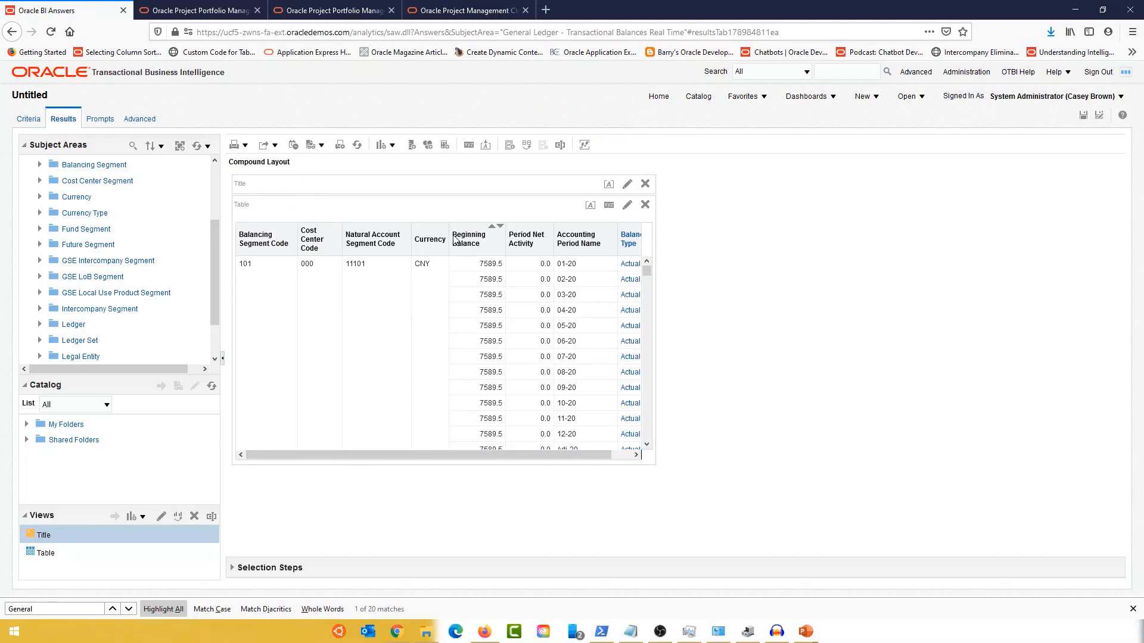
mouse_move(572, 456)
mouse_down()
mouse_move(591, 464)
mouse_move(566, 461)
mouse_up()
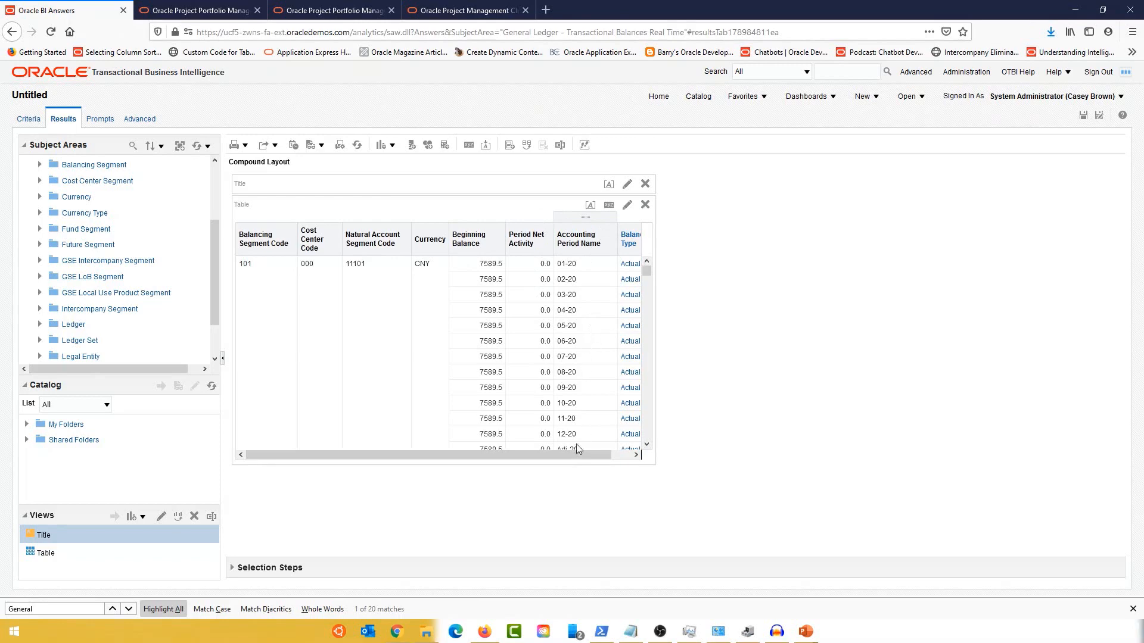
drag(587, 453, 607, 453)
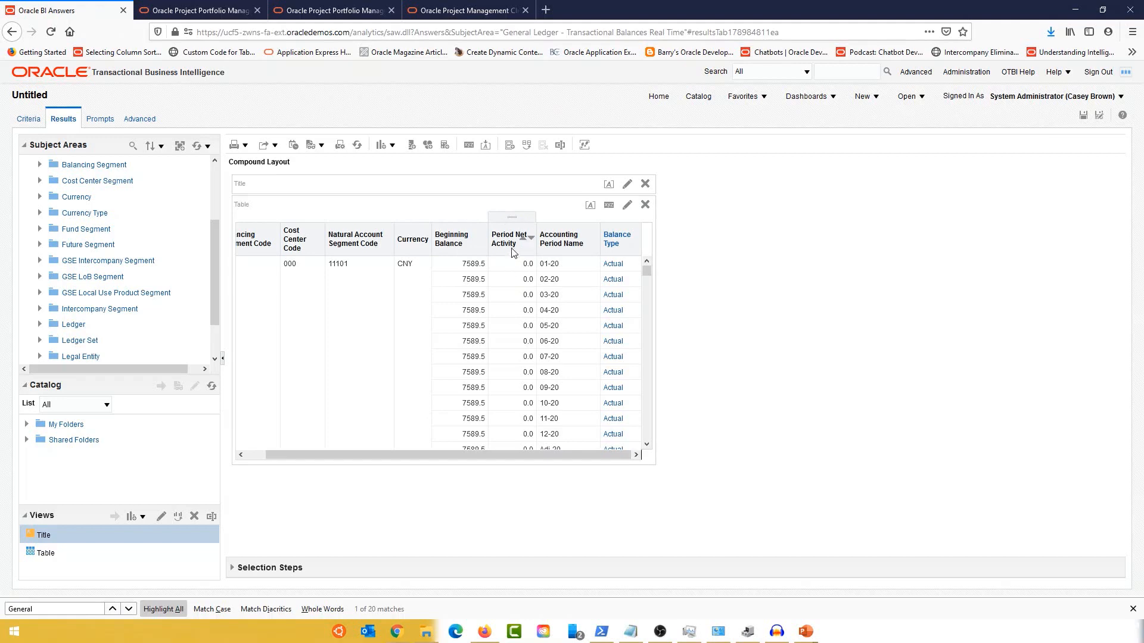
click(608, 205)
click(560, 263)
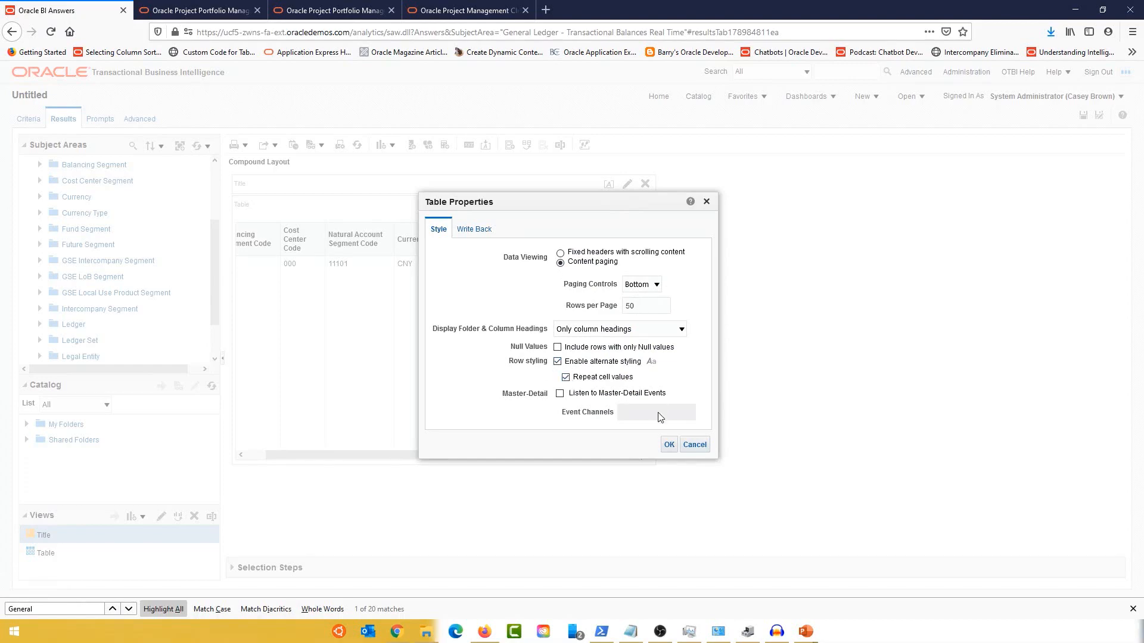
click(669, 444)
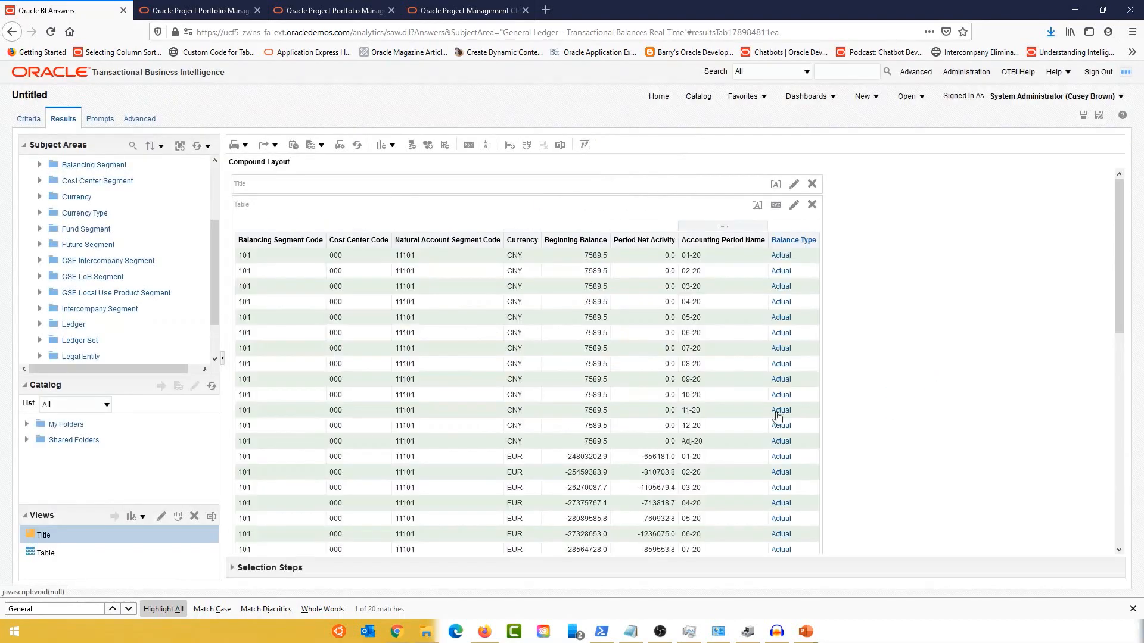
Return to the analysis criteria and filter the Currency column to equal USD
click(31, 119)
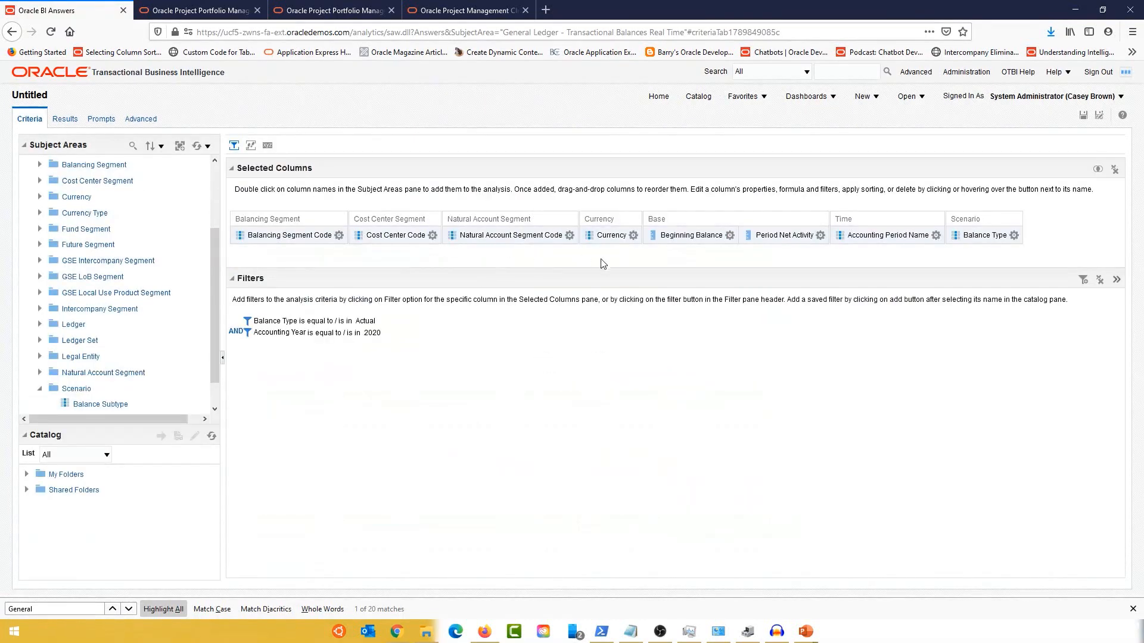
click(633, 236)
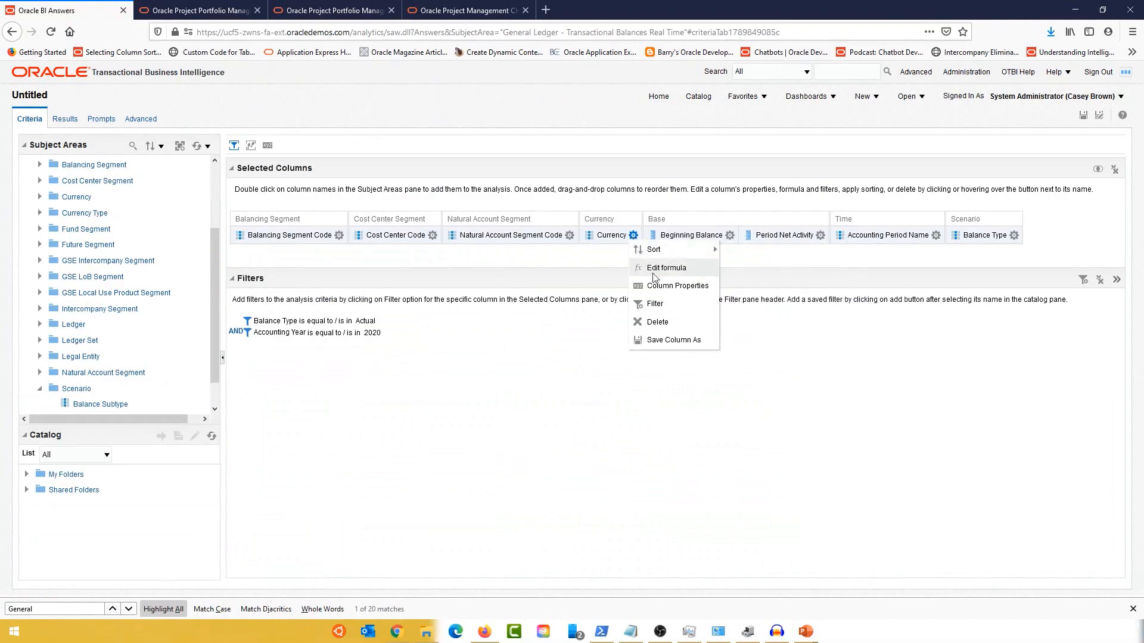
click(655, 304)
click(670, 301)
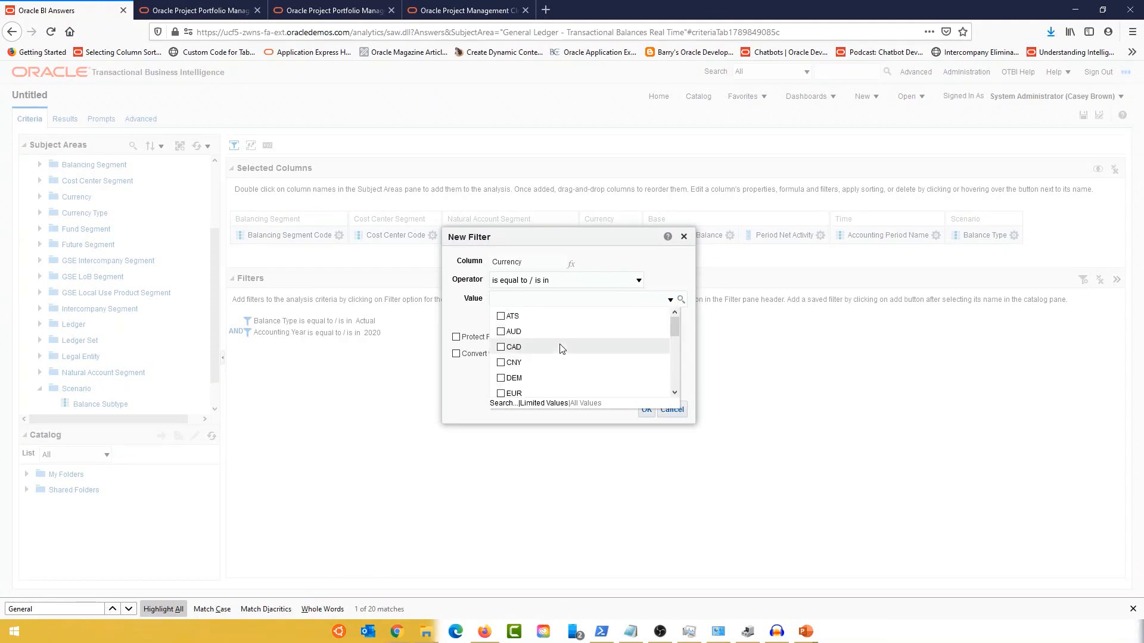
scroll(559, 348, down, 3)
click(502, 375)
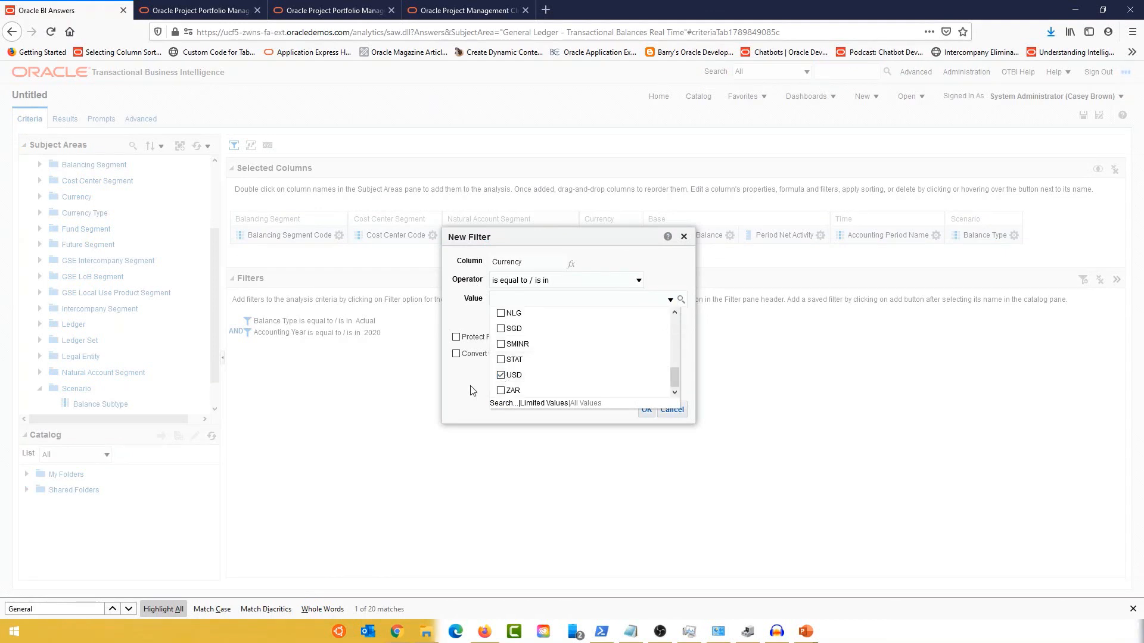
click(647, 410)
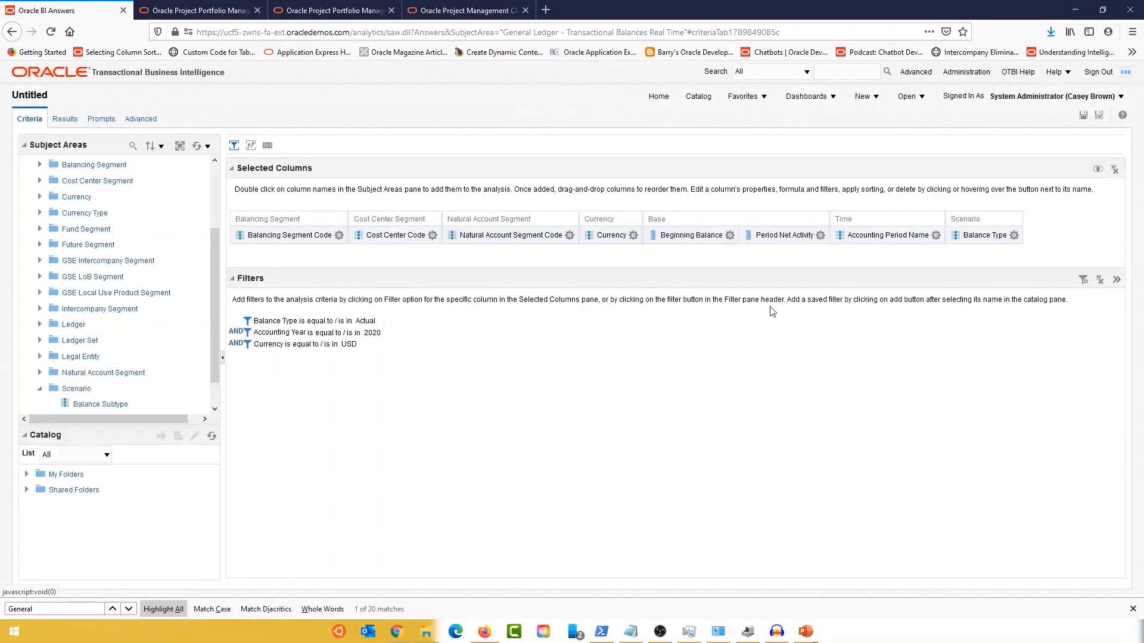
Filter the Period Net Activity column to values greater than 0
click(820, 236)
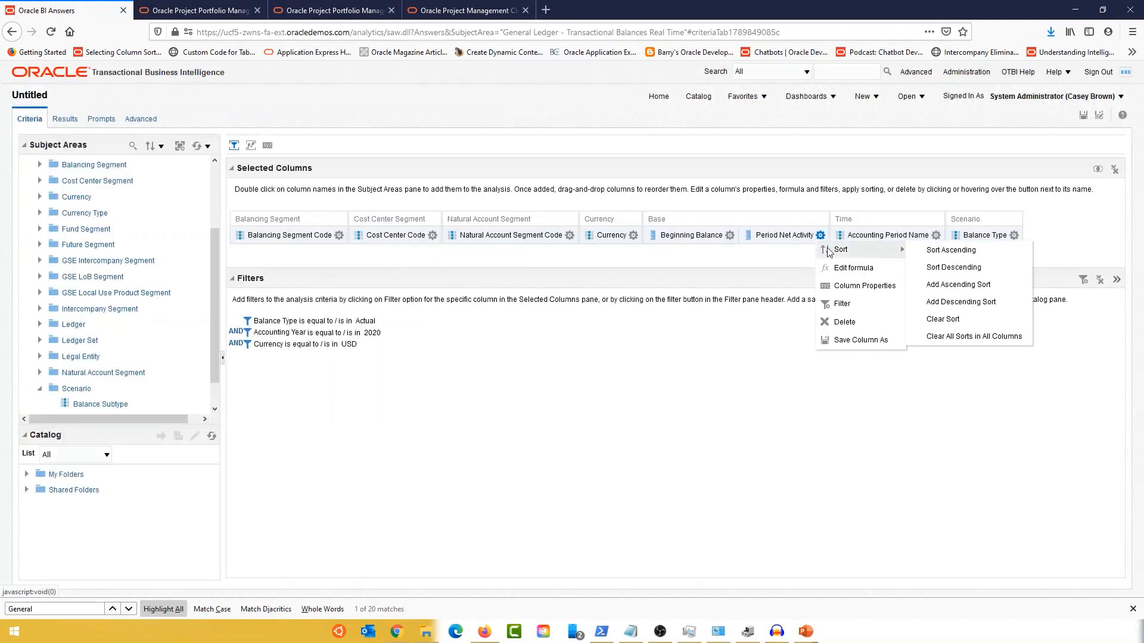
click(841, 303)
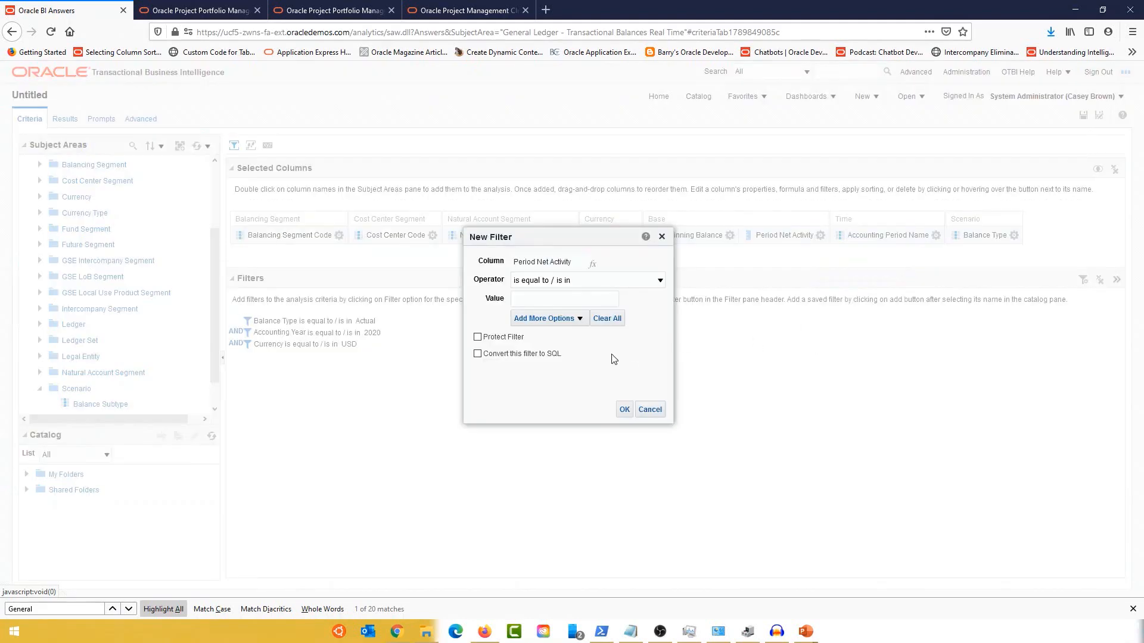
click(656, 281)
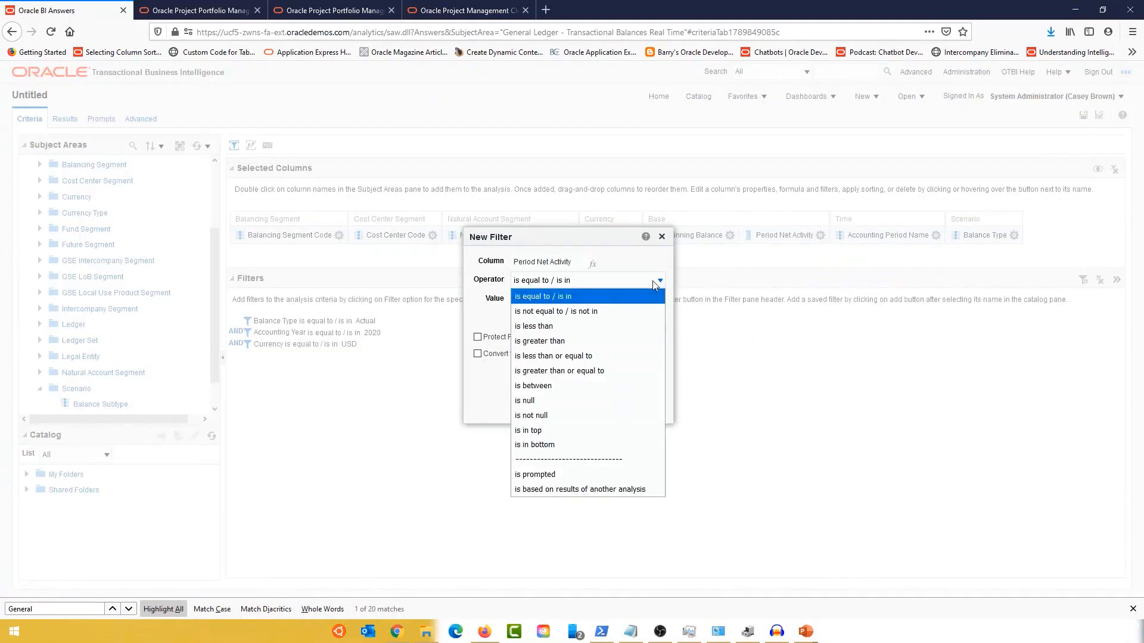
click(566, 341)
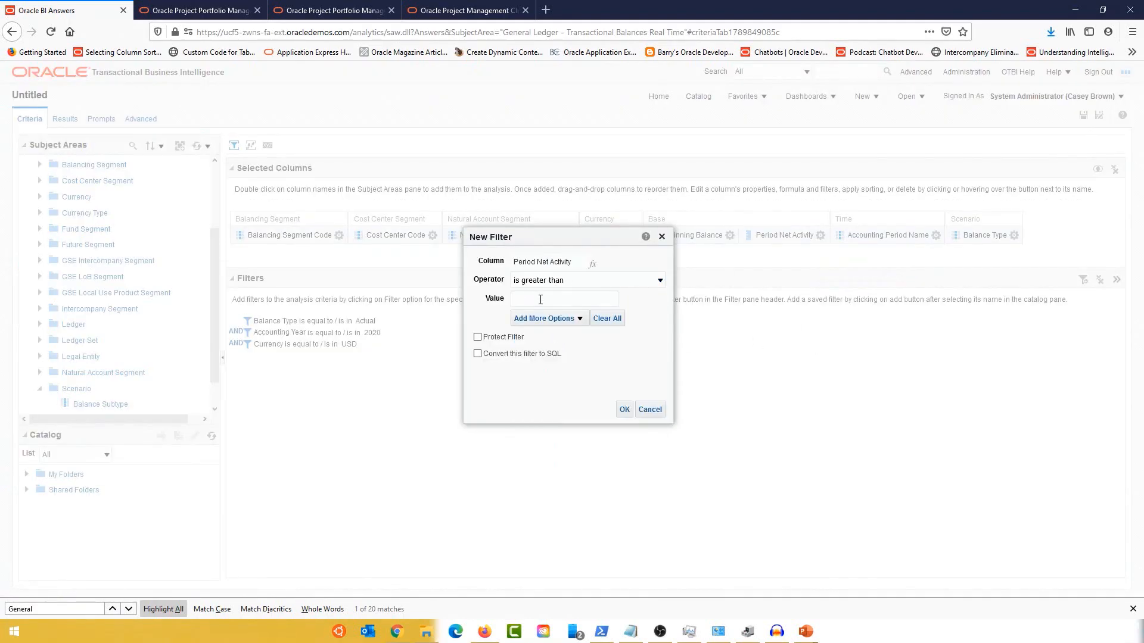
click(624, 410)
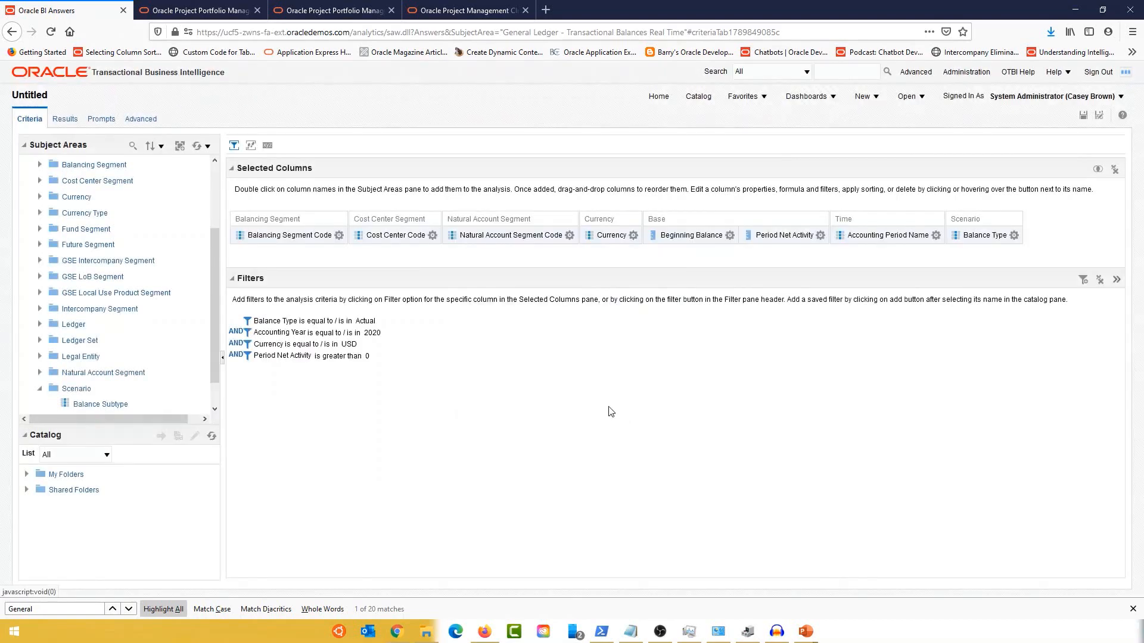
In the results, create a calculated measure headed Ending Balance that adds Beginning Balance and Period Net Activity
click(65, 119)
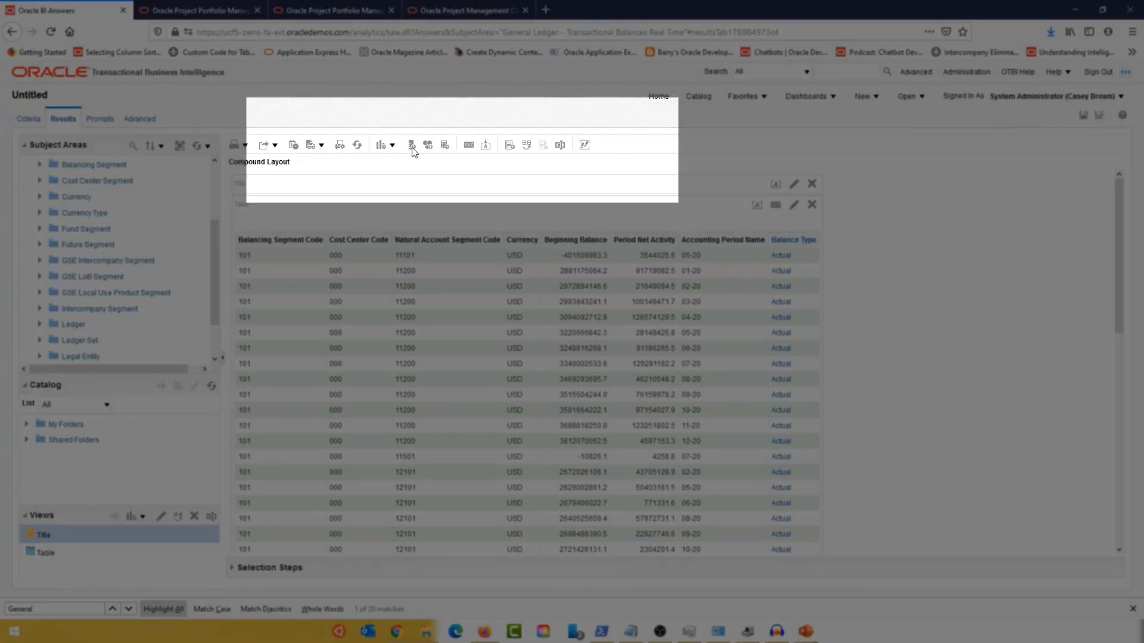
click(412, 149)
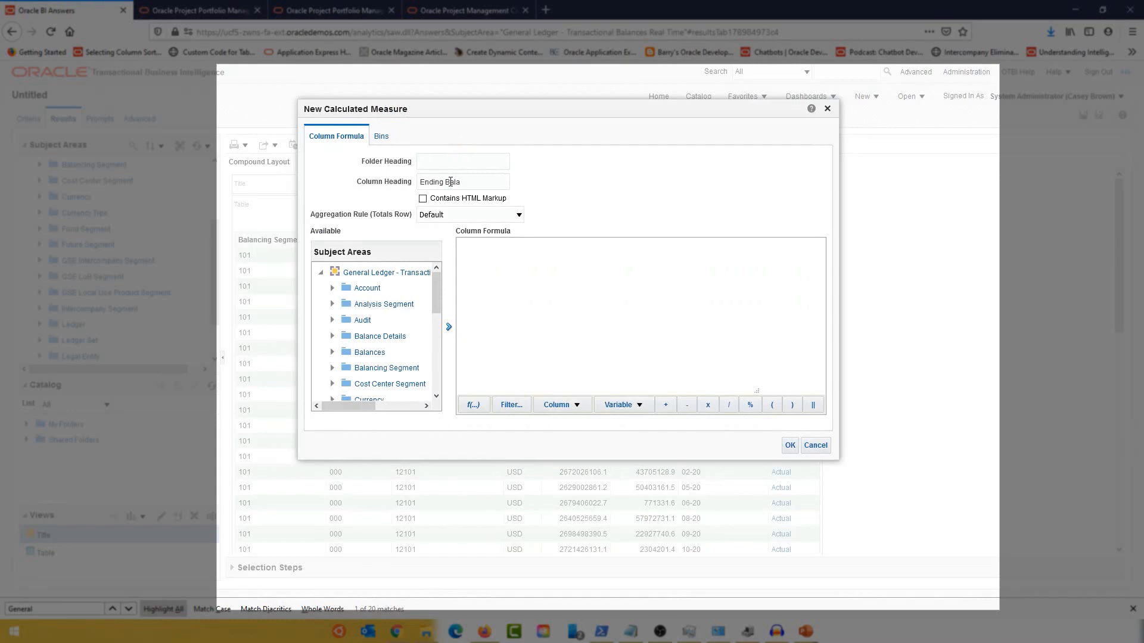
click(460, 217)
click(648, 269)
click(560, 405)
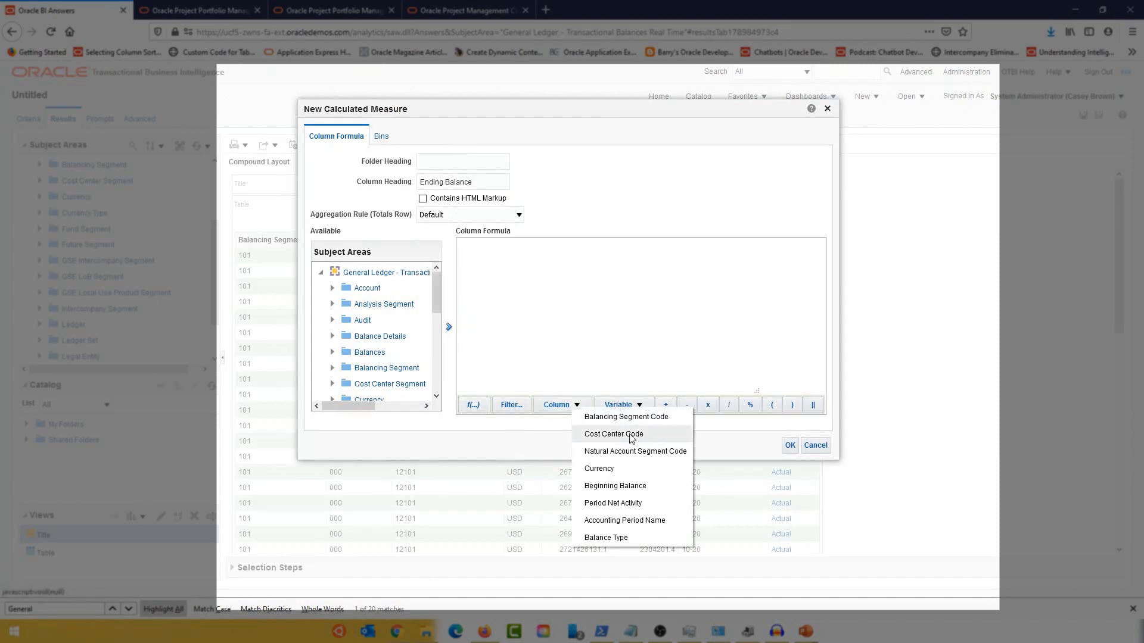
click(615, 486)
click(627, 265)
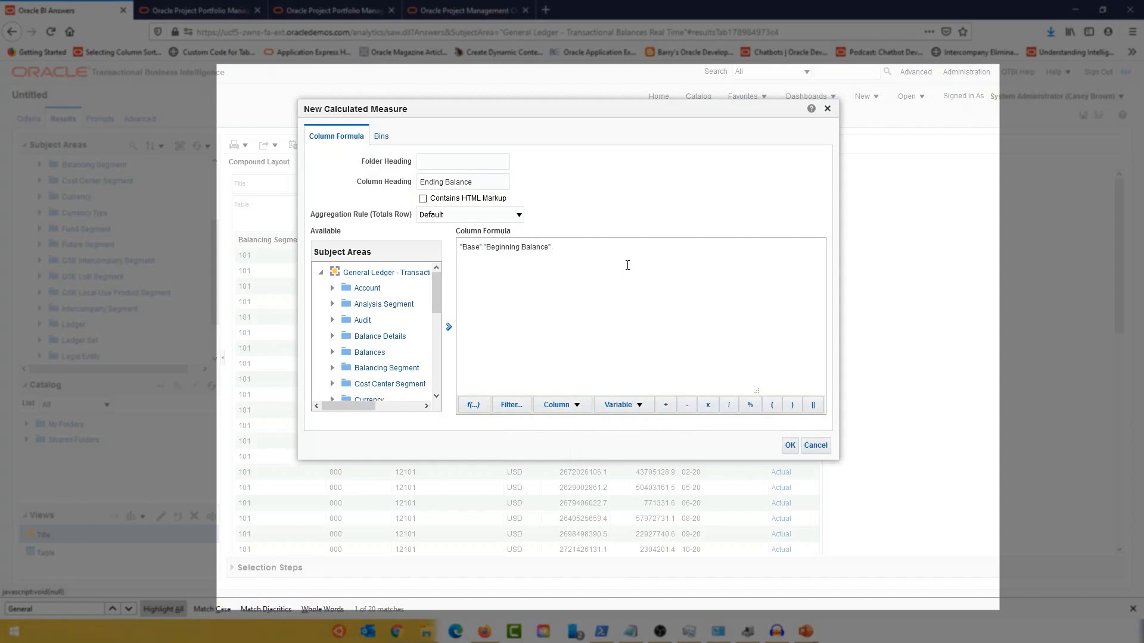
click(573, 404)
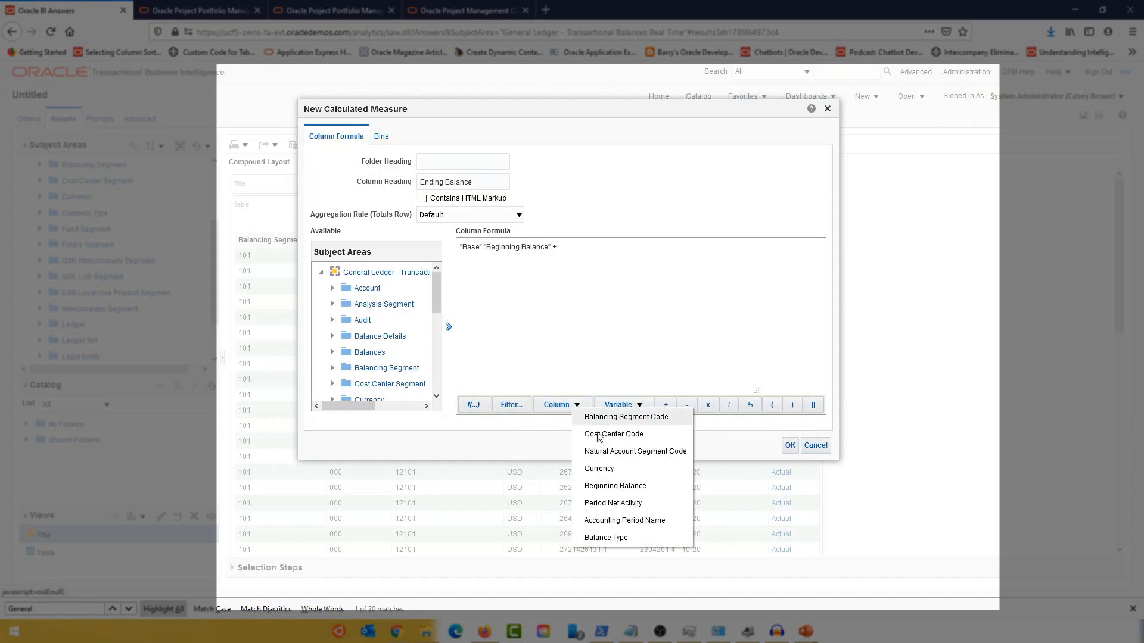
click(630, 503)
click(711, 301)
click(790, 445)
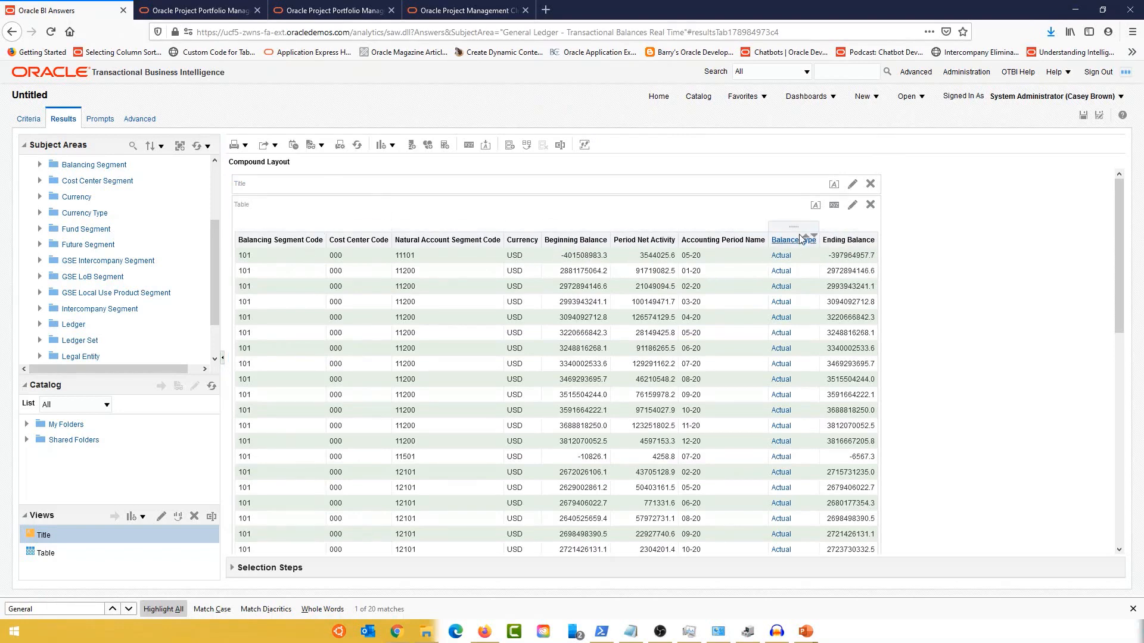
Reorder the results table so Accounting Period Name follows Currency and Ending Balance comes before Balance Type
drag(793, 225, 566, 228)
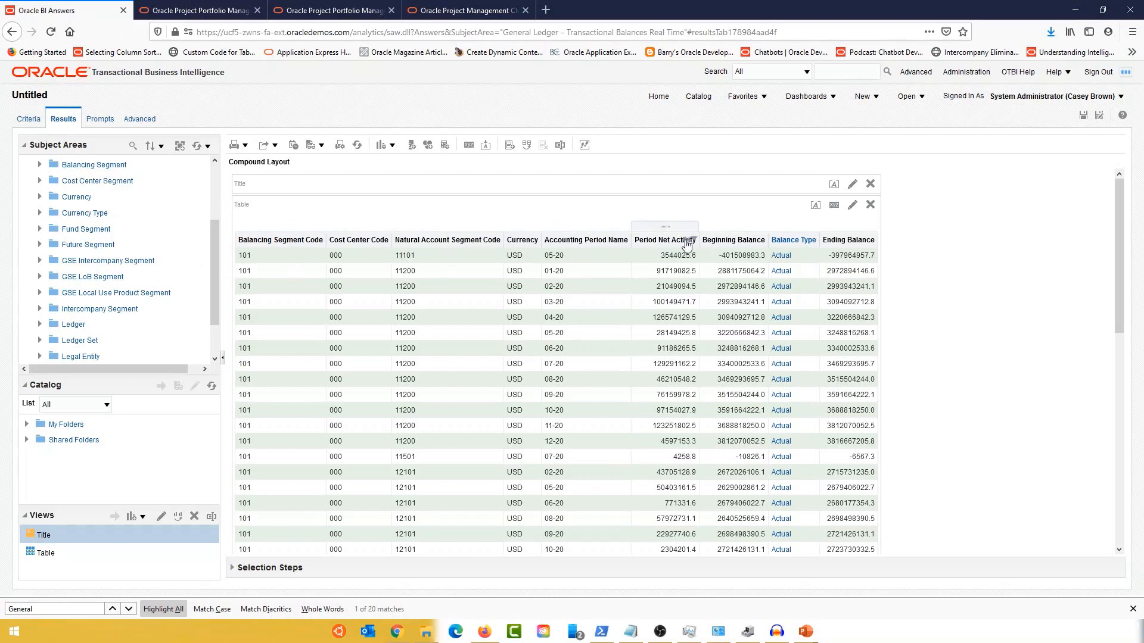
drag(851, 230, 786, 230)
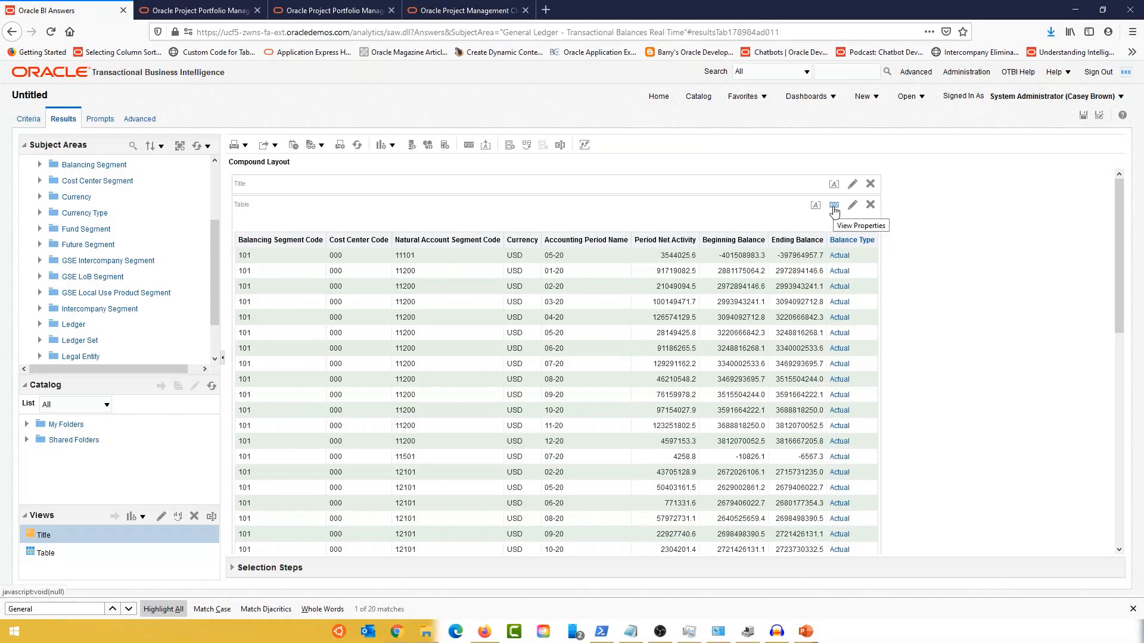
Exclude the Balance Type column from the table view and place Beginning Balance before Period Net Activity
click(853, 207)
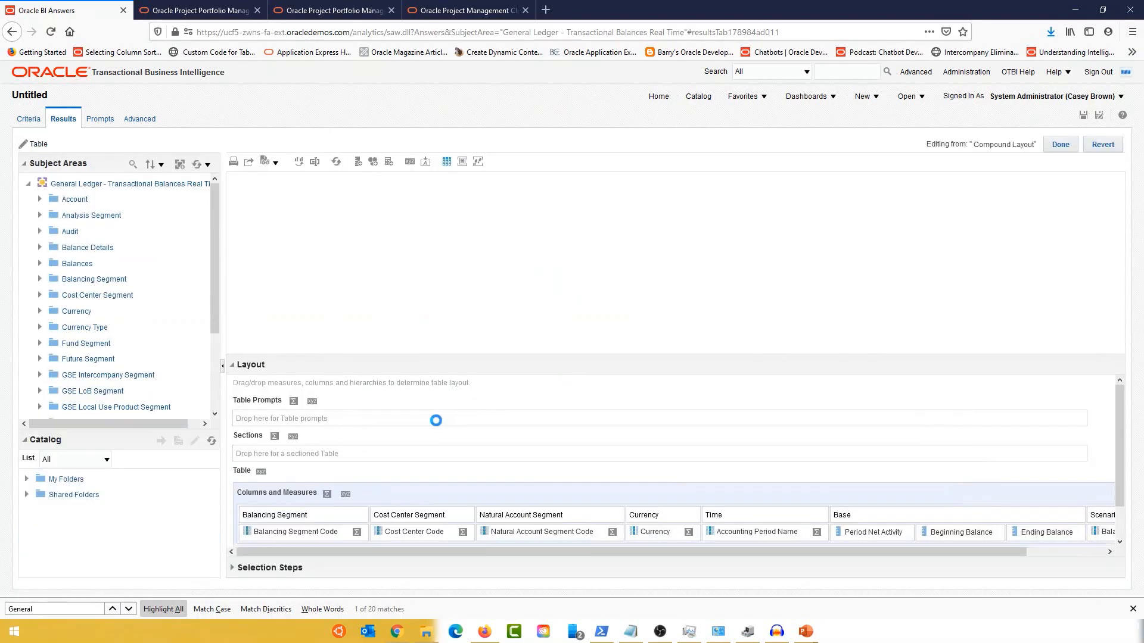
drag(941, 548, 1067, 548)
drag(1071, 494, 1013, 526)
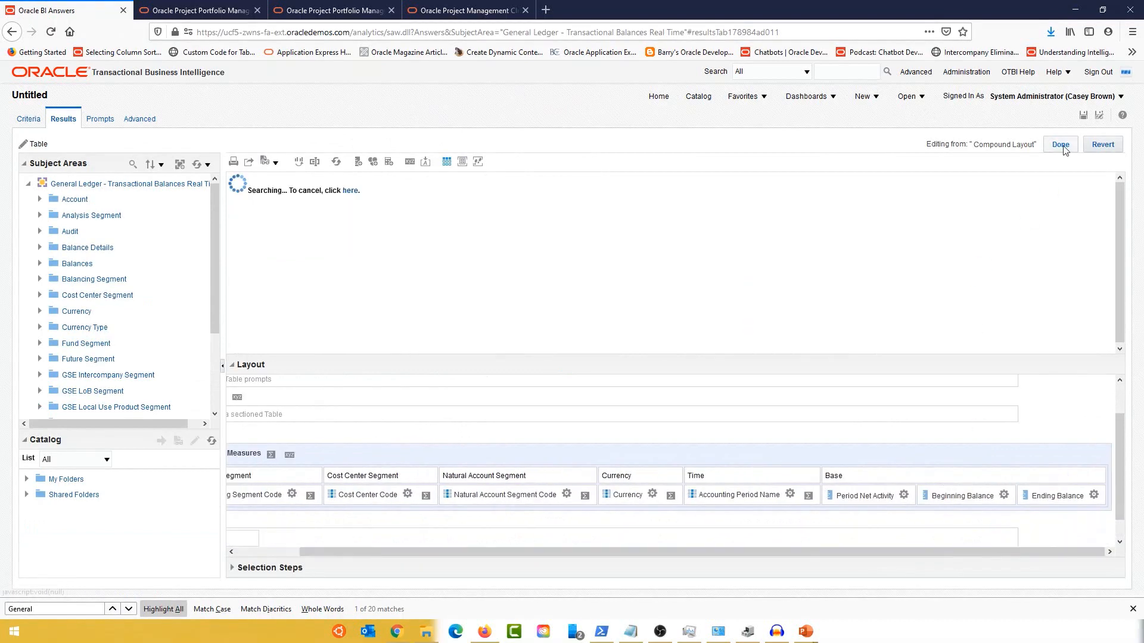
click(1064, 149)
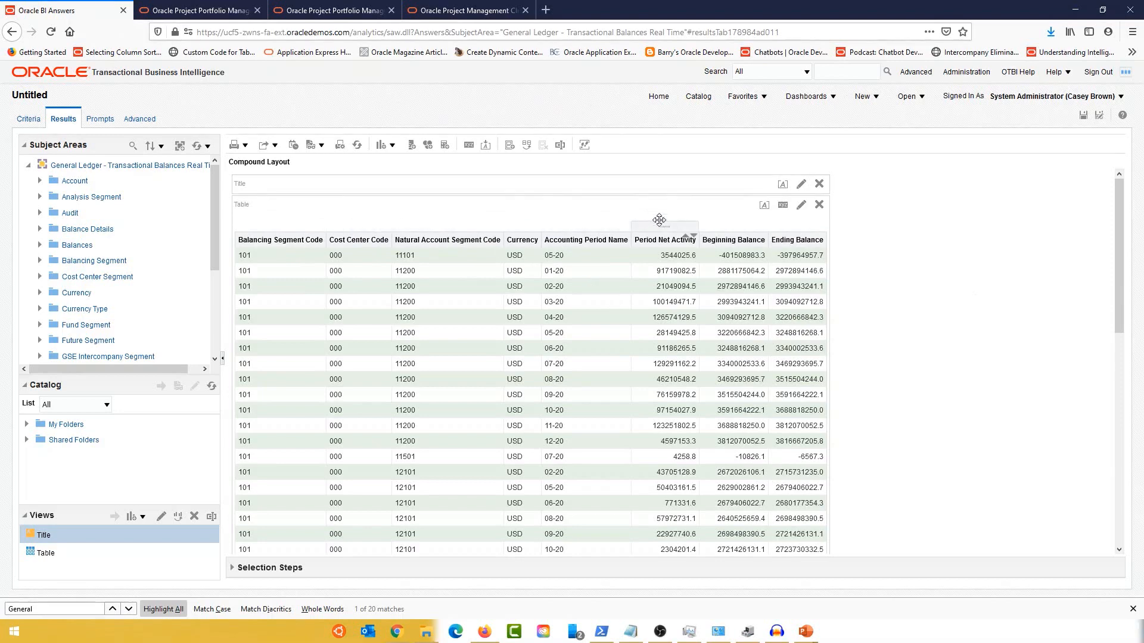
drag(659, 229, 645, 235)
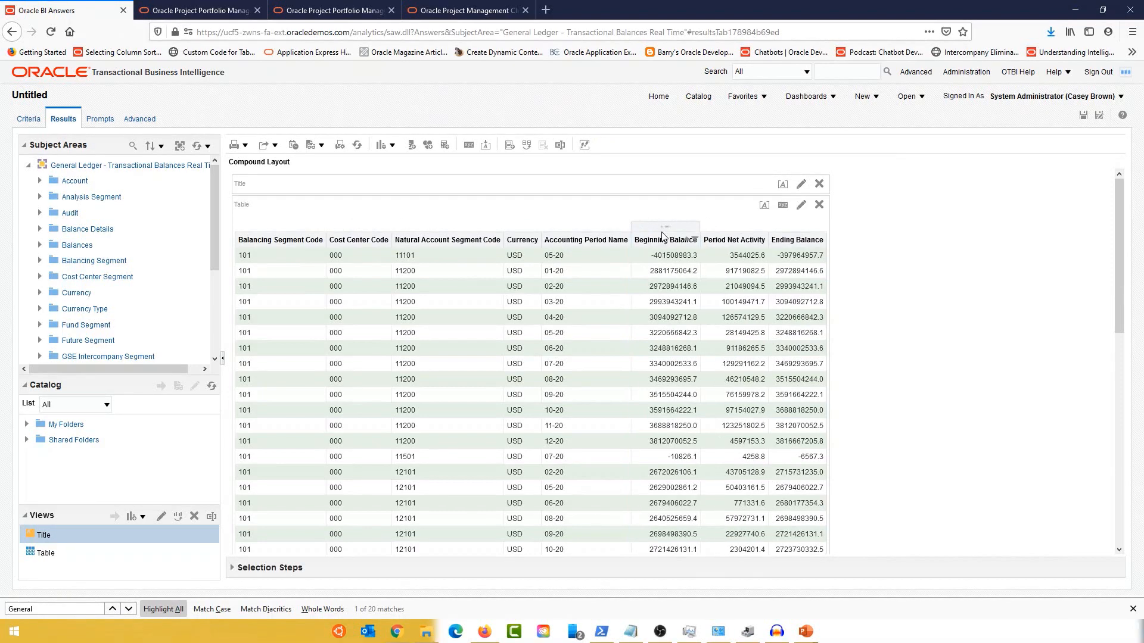